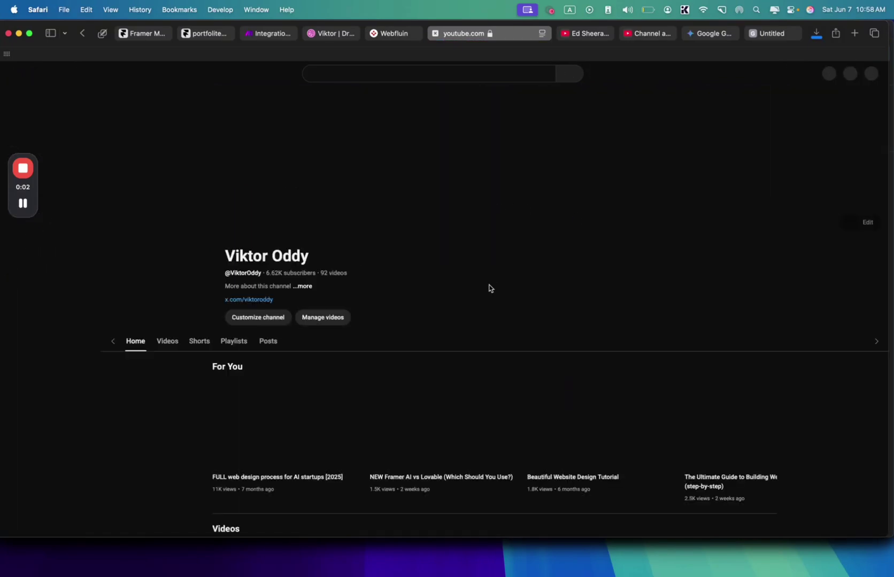
- Open YouTube Studio's Channel analytics overview showing the last 28 days' views
left_click(650, 35)
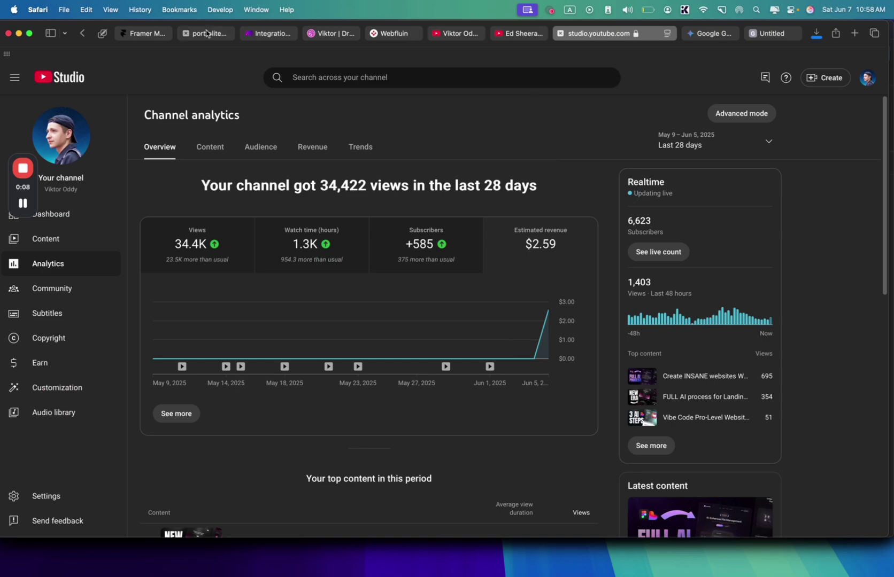
- Browse the Framer Marketplace's full templates listing, then bring up Make's empty Integration Webhooks scenario
left_click(141, 33)
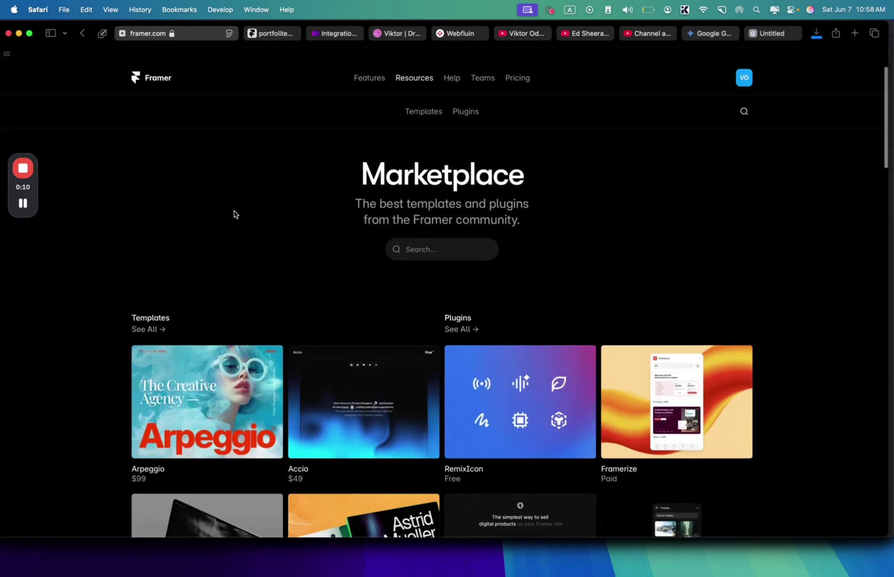
scroll(234, 213, "down", 5)
scroll(238, 213, "up", 3)
scroll(235, 211, "down", 2)
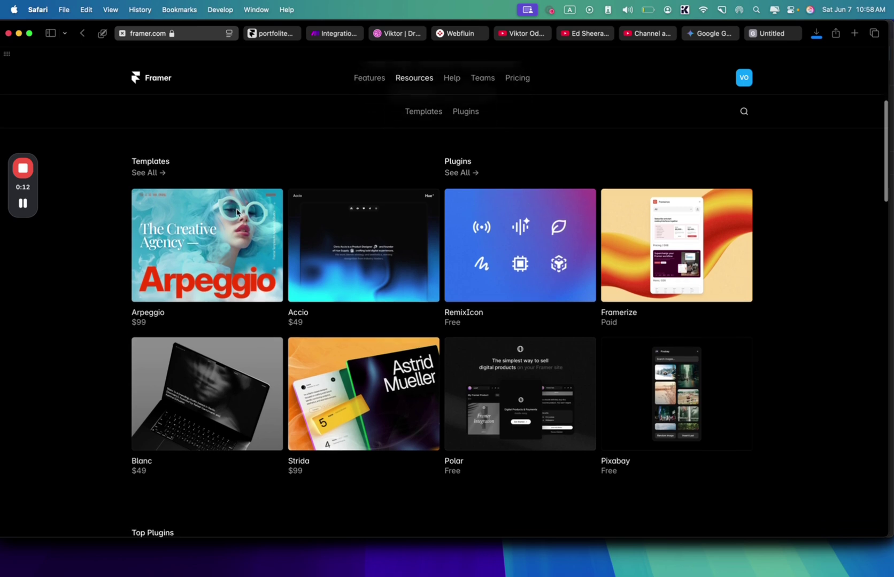
left_click(160, 169)
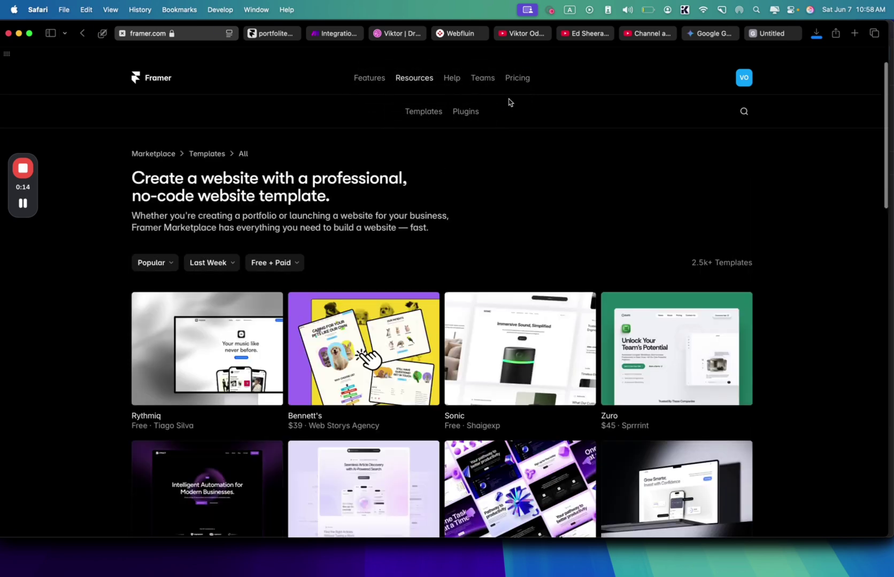
left_click(346, 35)
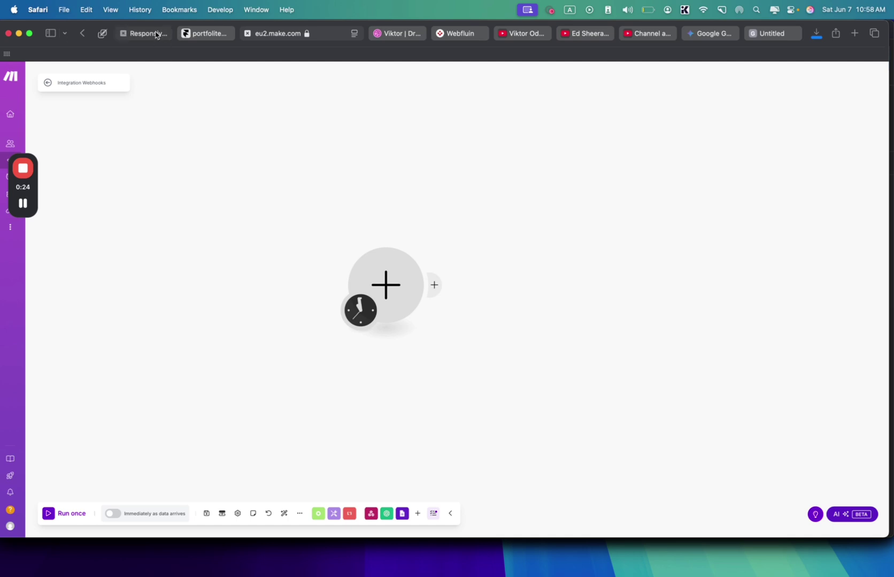
- Open the 'portfolite (copy)' Home page in the editor and review it on the canvas
left_click(196, 33)
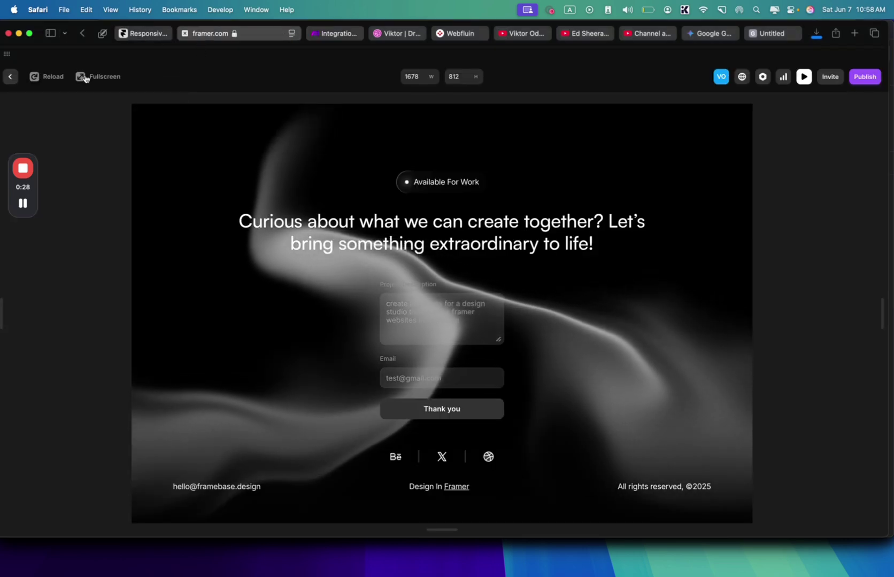
left_click(10, 76)
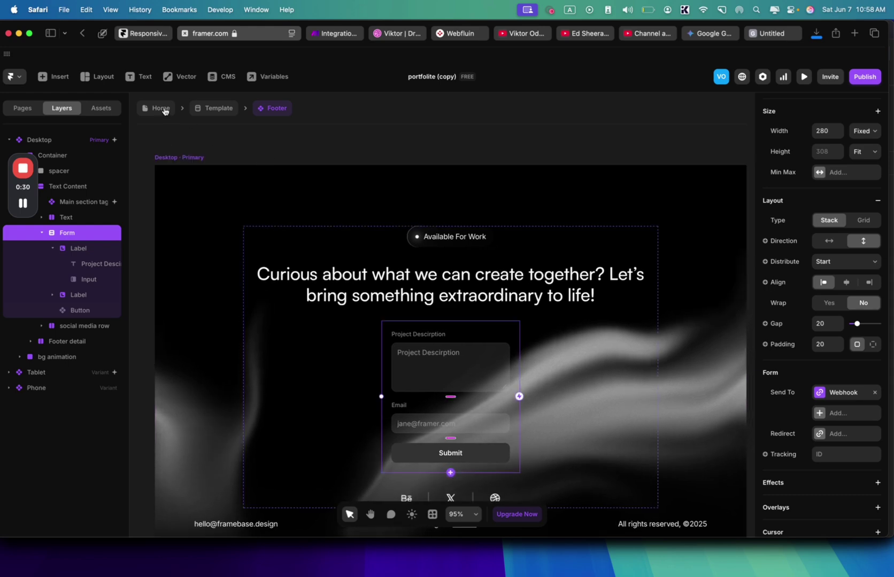
left_click(161, 108)
scroll(288, 406, "up", 5)
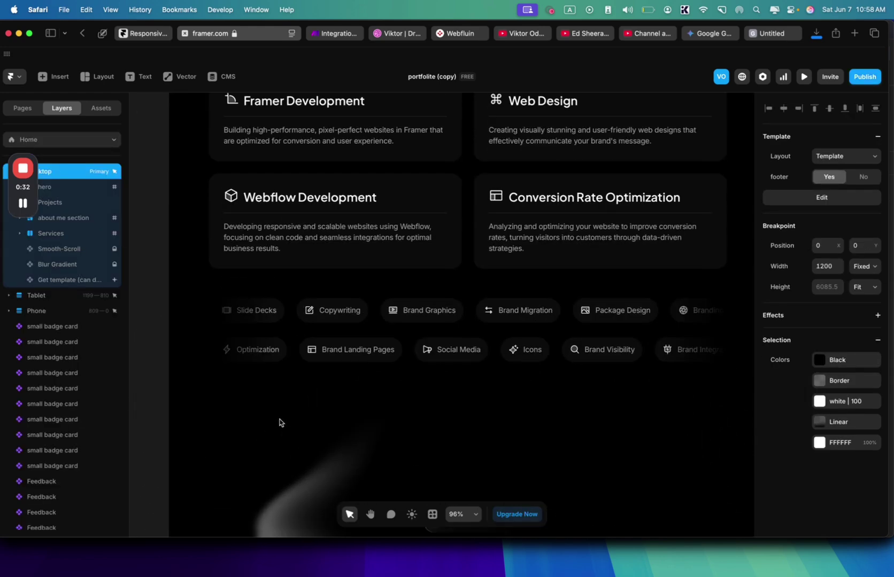
scroll(299, 385, "up", 15)
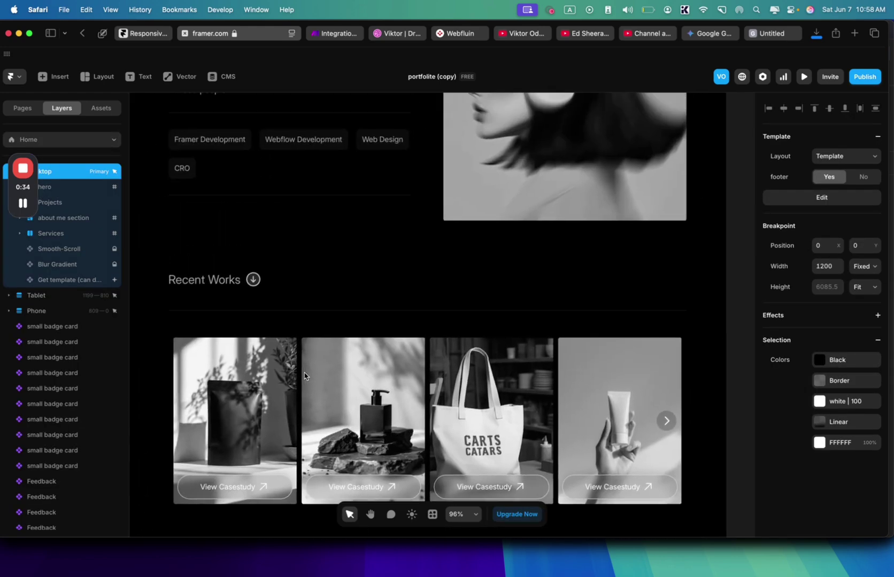
scroll(304, 375, "up", 15)
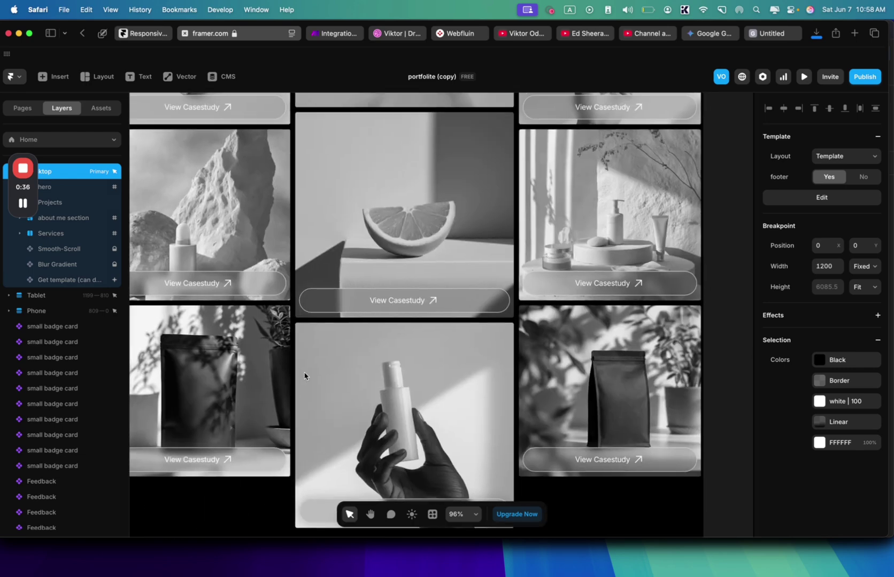
scroll(304, 374, "up", 15)
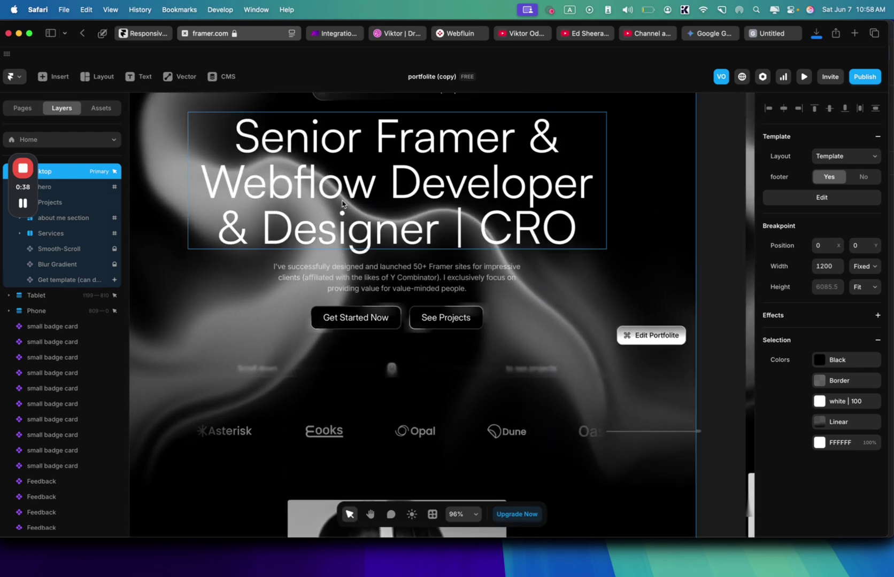
scroll(343, 204, "up", 3)
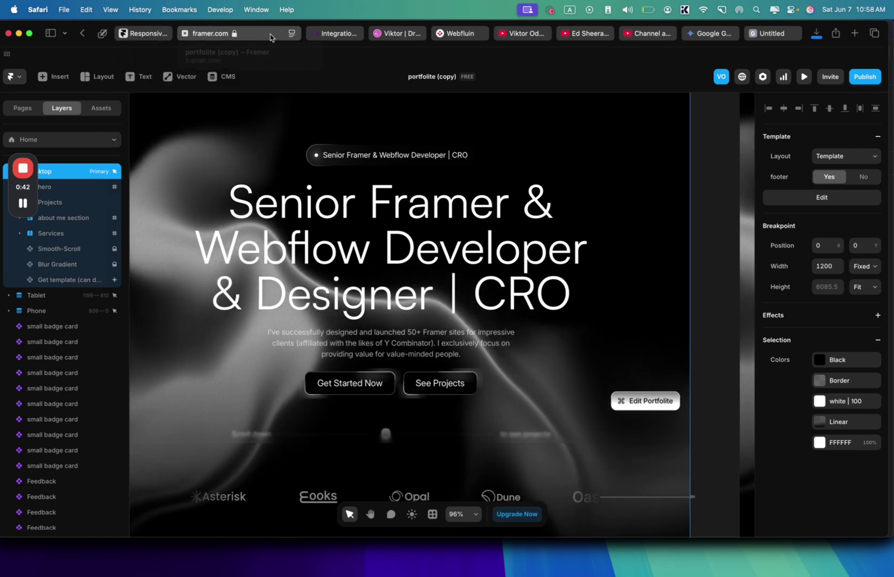
mouse_move(144, 38)
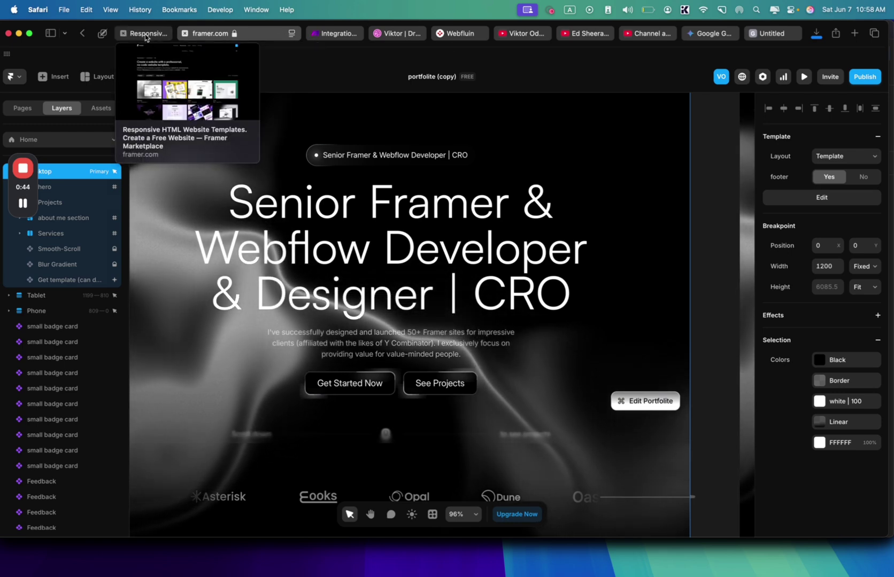
- Check the Make.com scenario and portfolio contact form, then return to the Marketplace templates
left_click(345, 35)
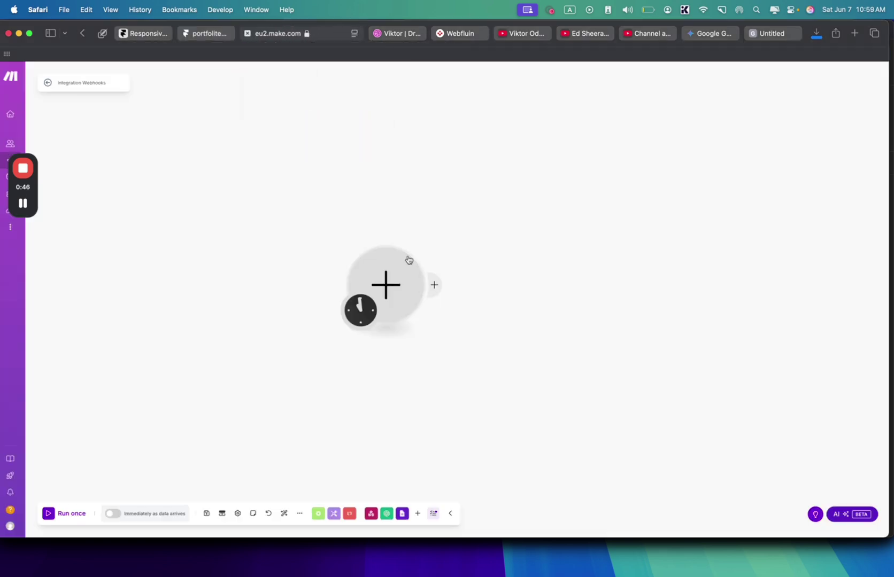
left_click(227, 33)
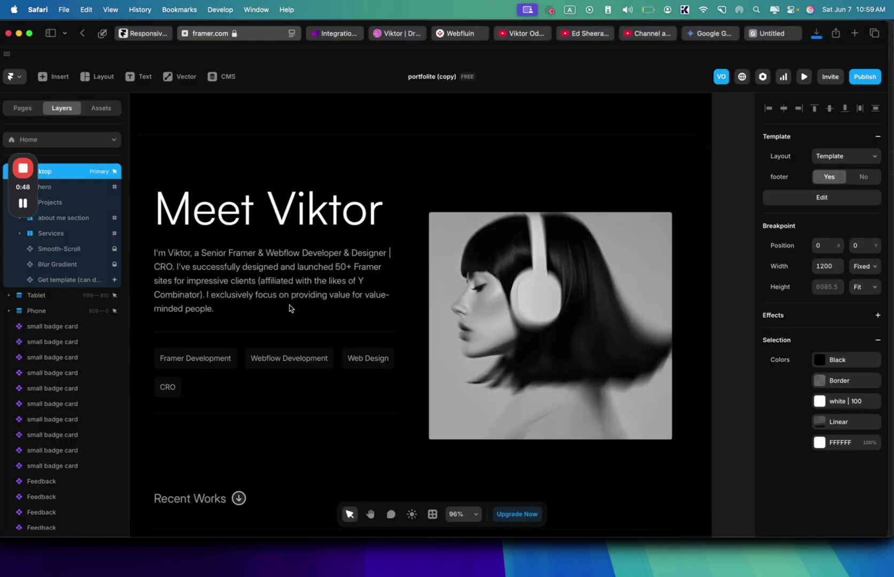
scroll(289, 309, "down", 5)
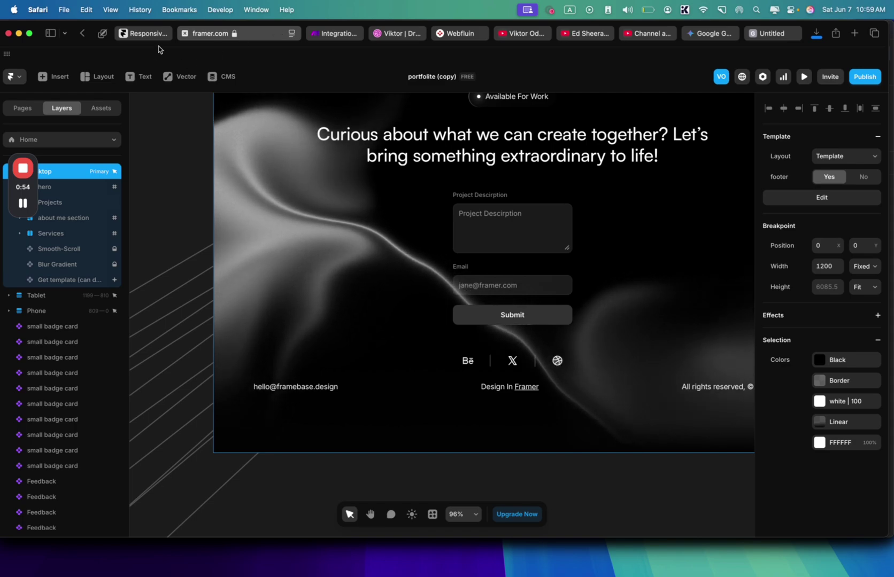
left_click(140, 34)
- Filter the Marketplace templates from 'Free + Paid' to Free only, listing 798 templates
scroll(467, 312, "down", 10)
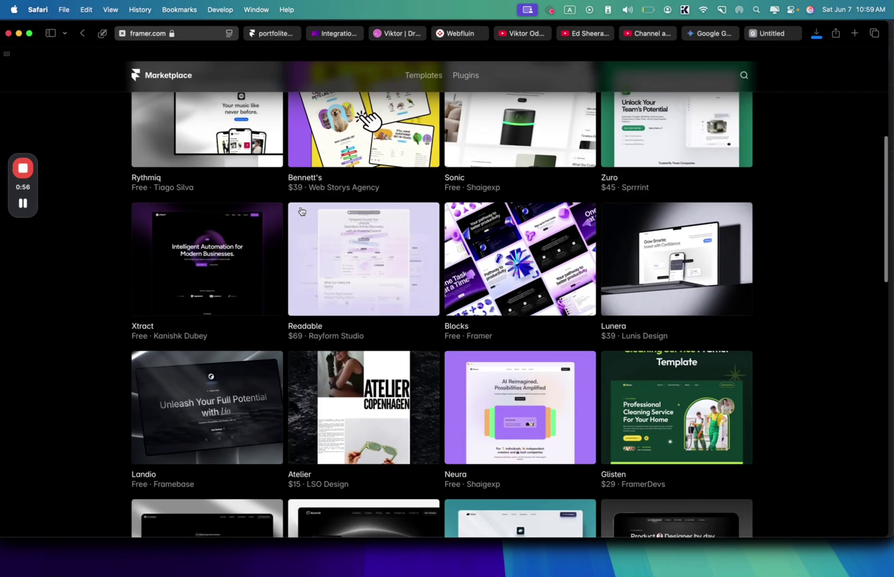
scroll(466, 312, "down", 4)
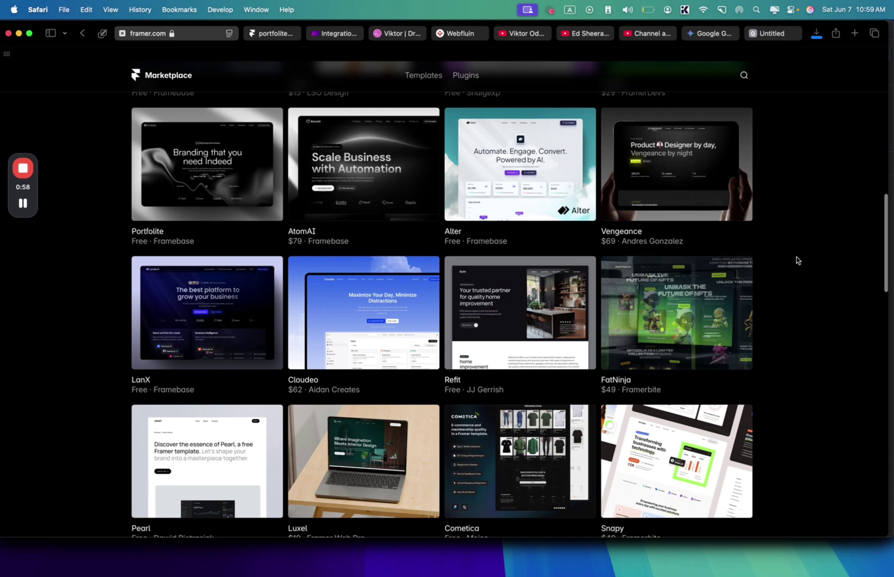
scroll(803, 263, "down", 3)
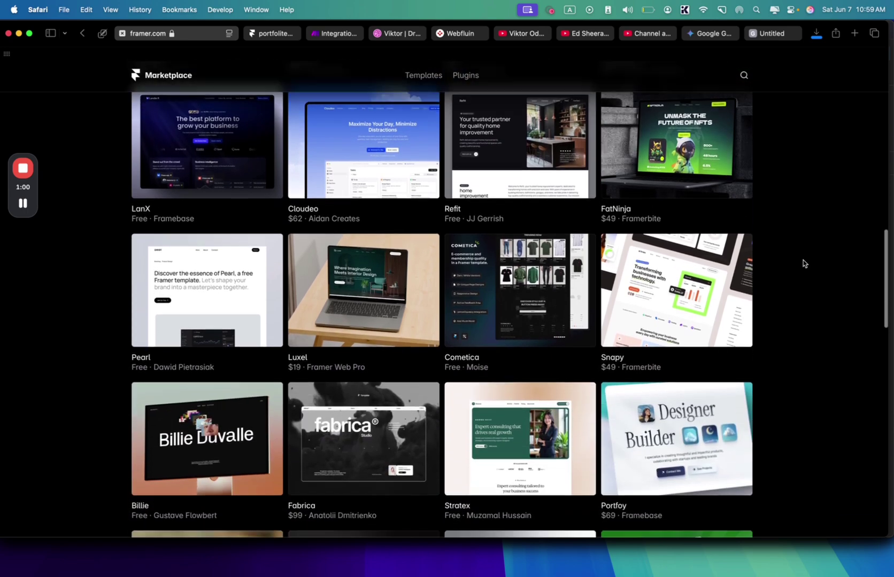
scroll(804, 263, "up", 20)
scroll(804, 263, "down", 4)
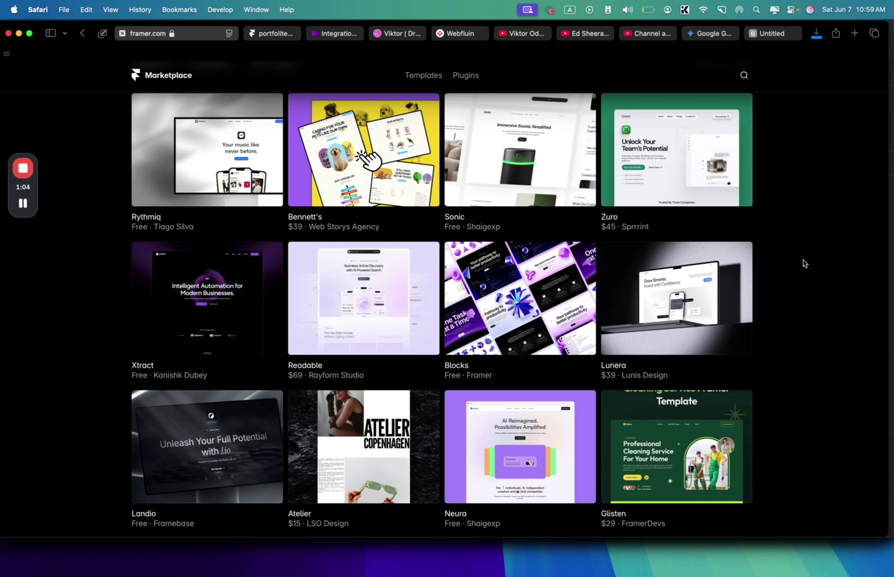
scroll(804, 263, "down", 12)
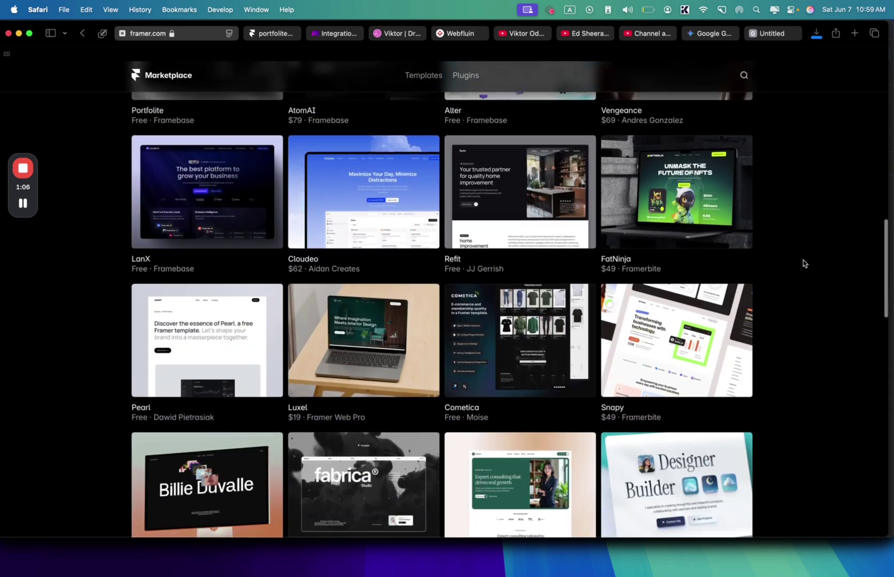
scroll(804, 263, "down", 5)
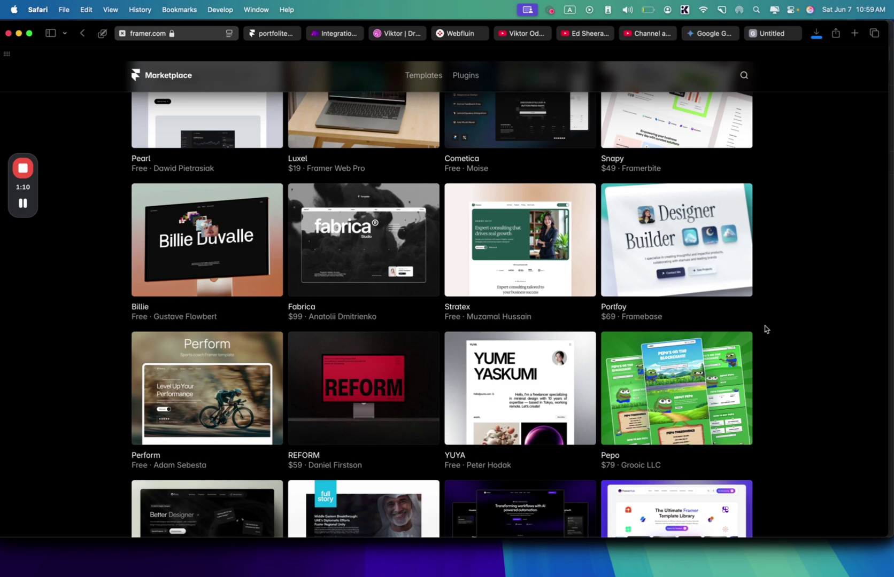
scroll(764, 329, "down", 5)
scroll(764, 328, "up", 20)
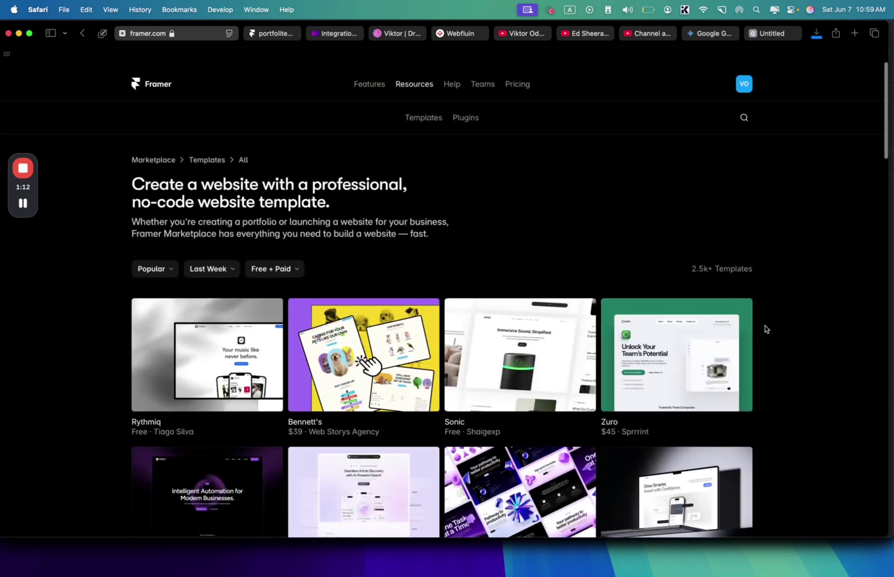
left_click(287, 263)
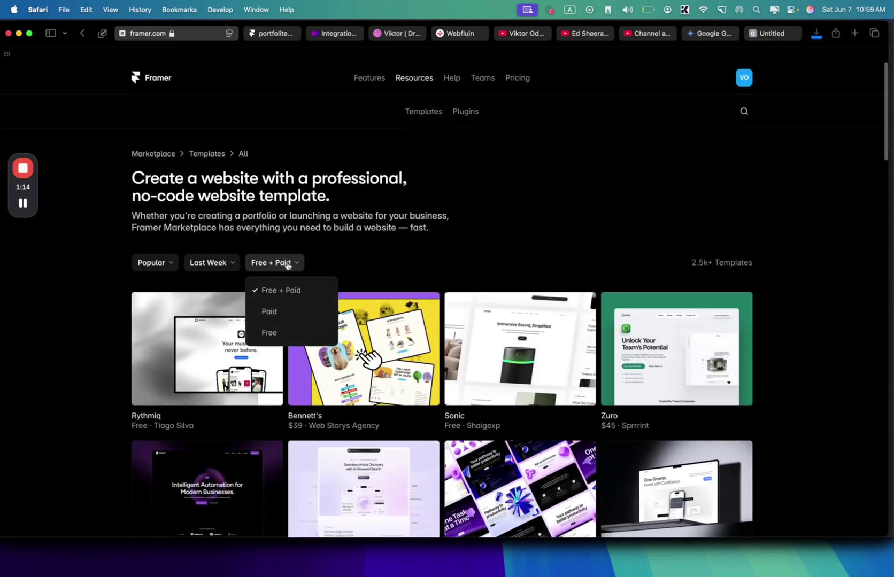
left_click(269, 333)
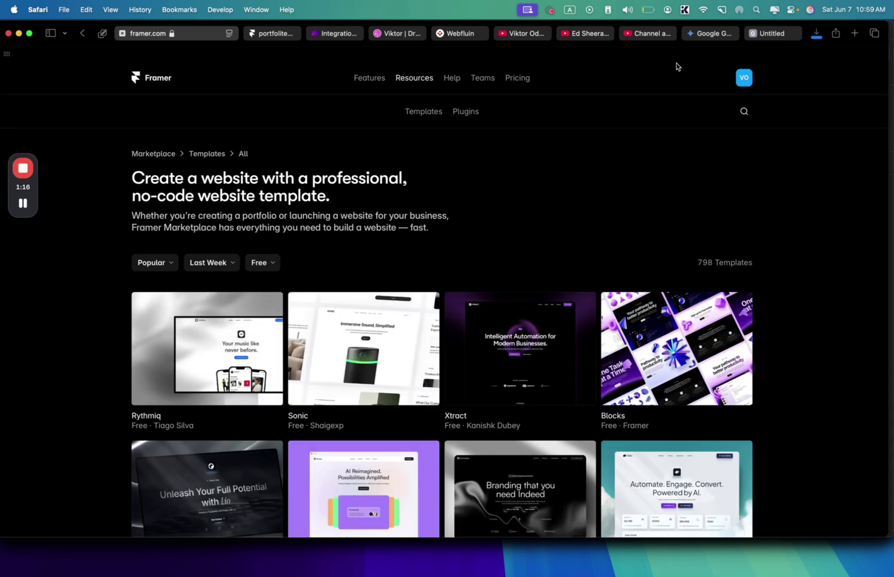
- Glance through the Dribbble profile, then return to the Framer Marketplace
left_click(406, 34)
scroll(419, 230, "down", 12)
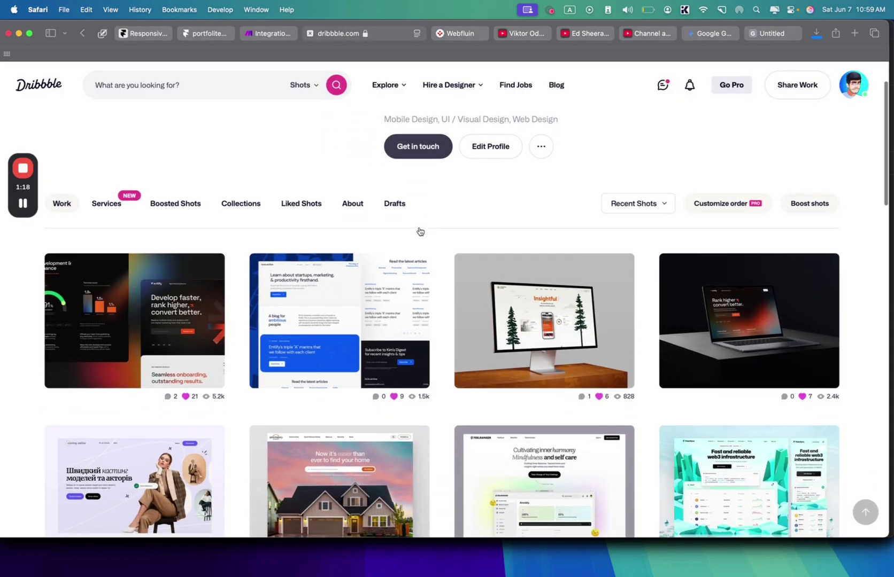
scroll(419, 231, "down", 10)
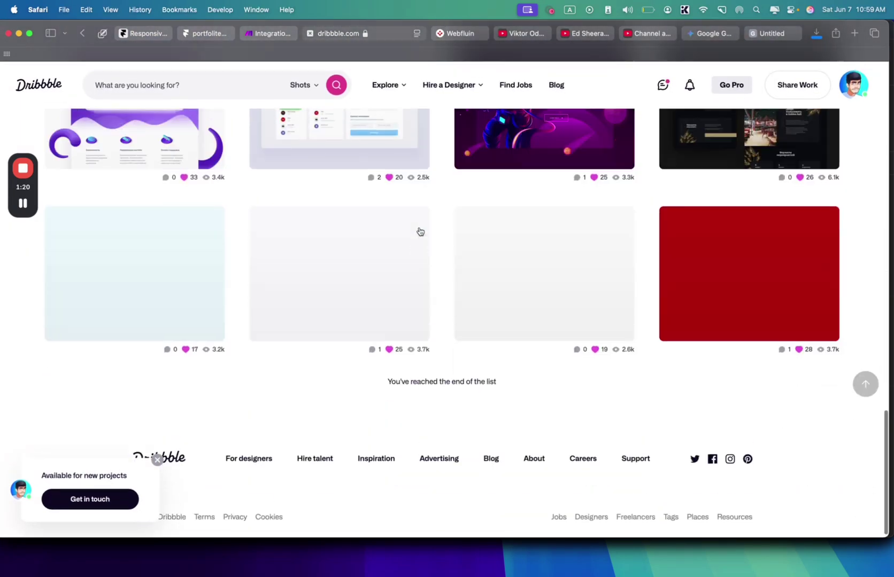
scroll(419, 231, "up", 20)
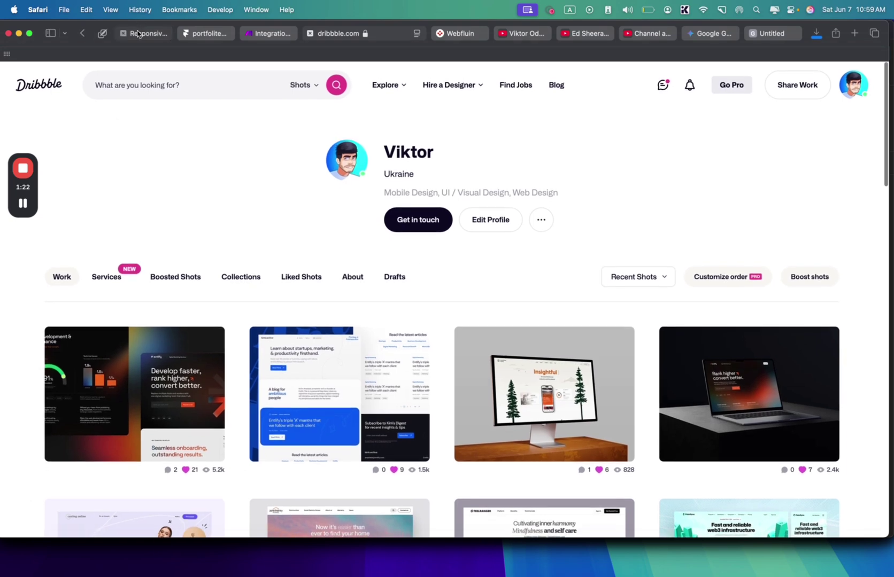
left_click(143, 33)
scroll(299, 204, "down", 1)
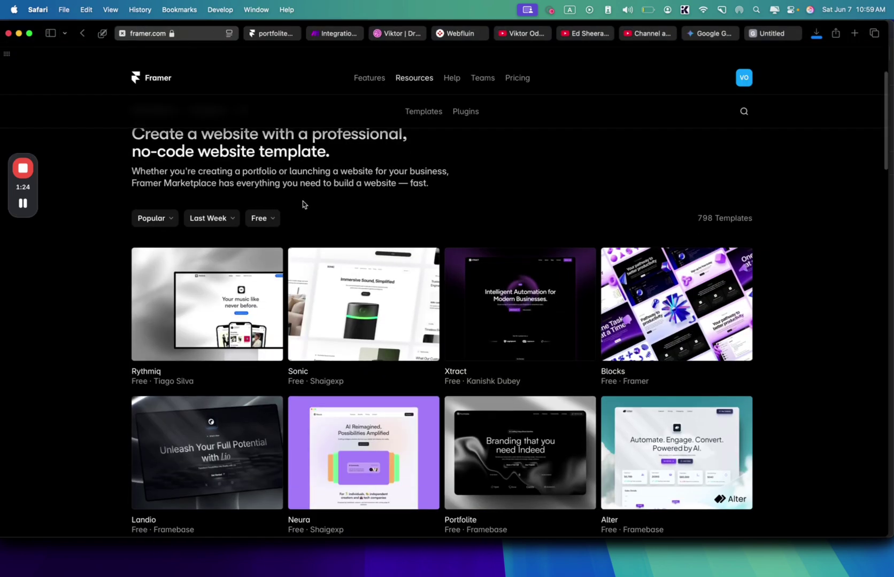
scroll(302, 205, "down", 1)
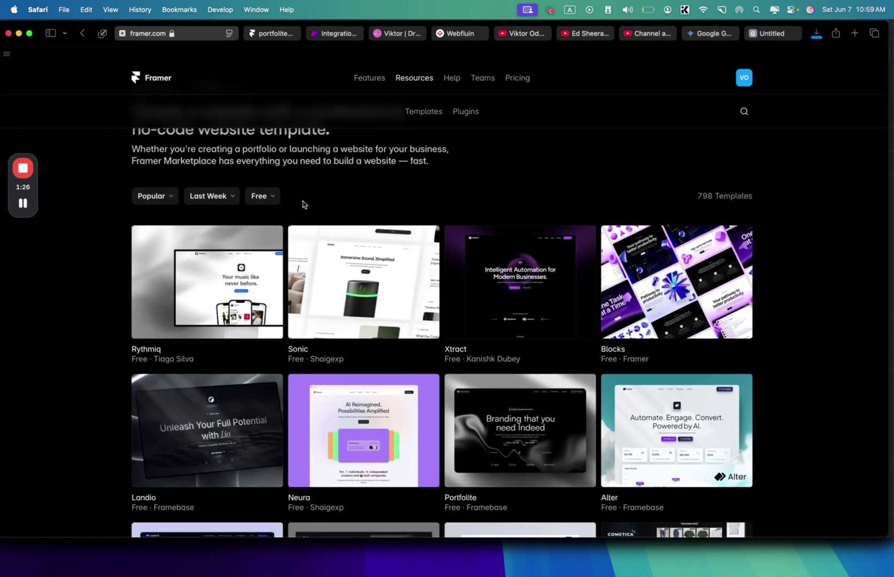
scroll(302, 204, "down", 1)
scroll(303, 205, "up", 3)
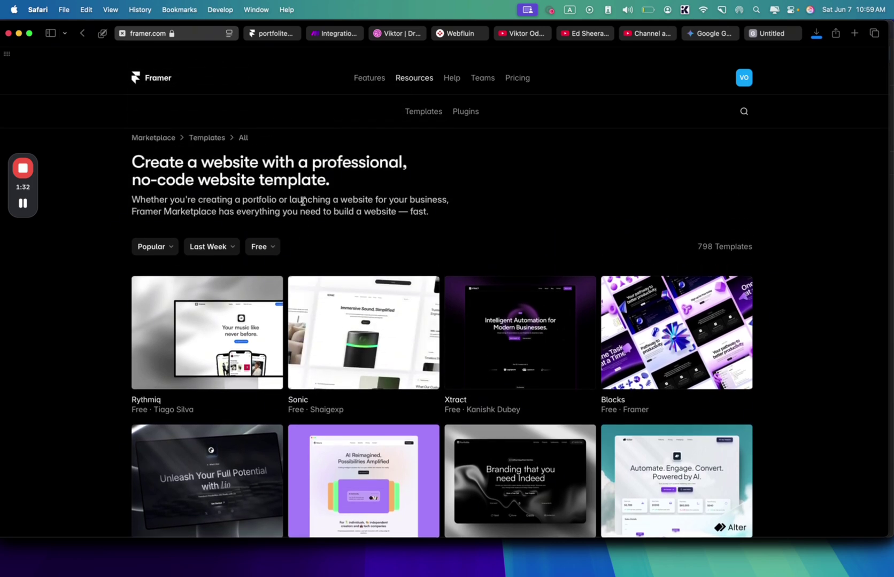
left_click(262, 247)
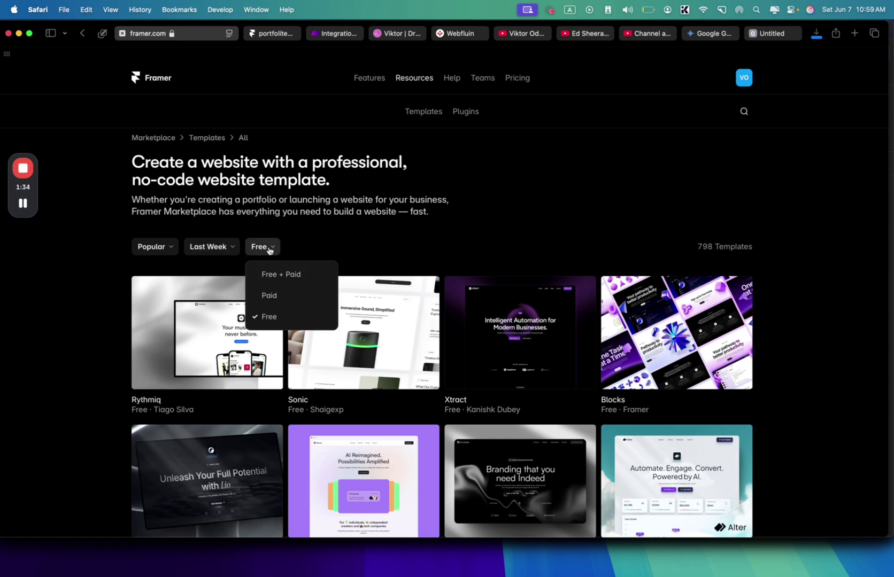
left_click(407, 200)
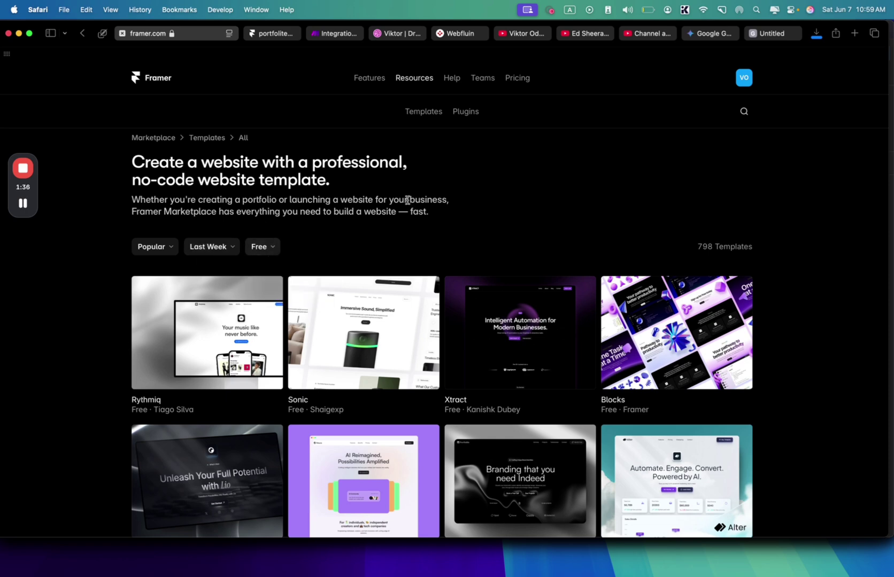
left_click(264, 248)
scroll(343, 212, "down", 5)
scroll(349, 217, "up", 4)
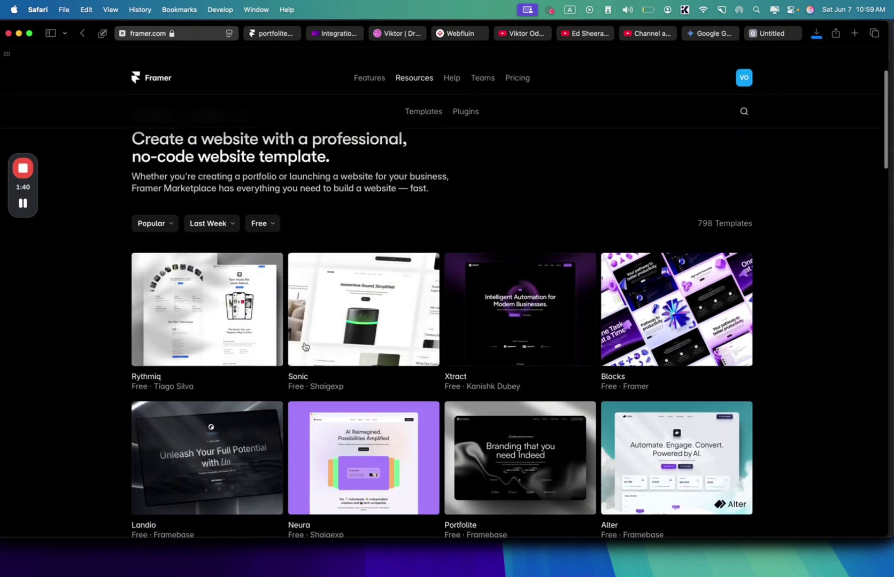
scroll(320, 337, "down", 1)
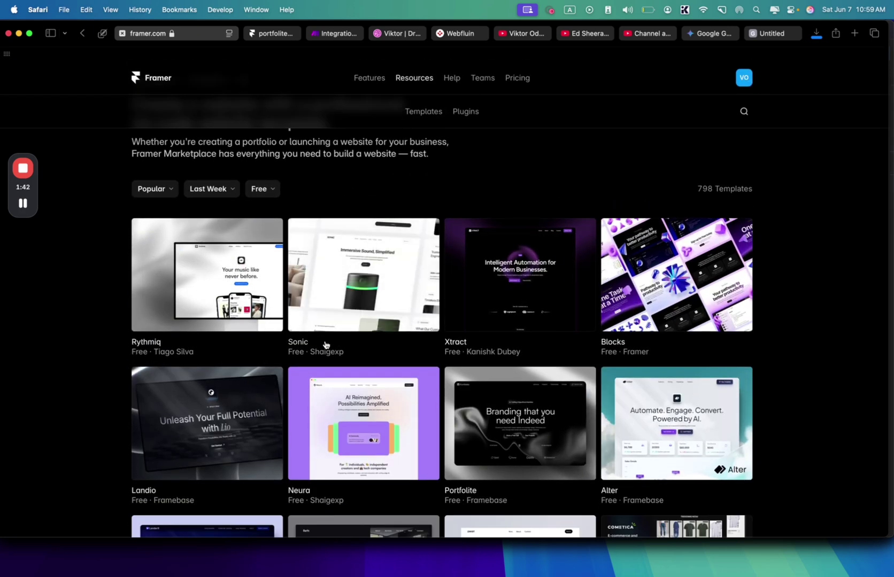
scroll(325, 344, "down", 8)
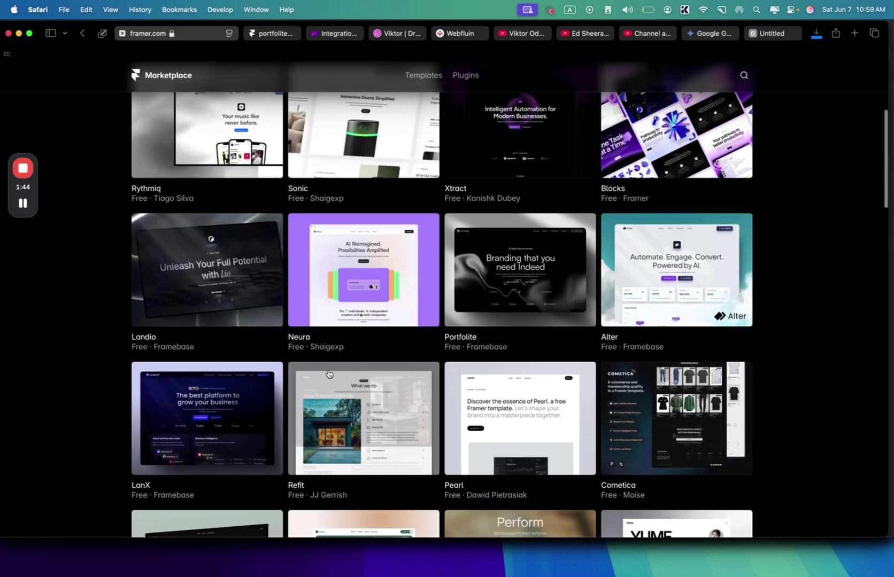
scroll(476, 359, "down", 6)
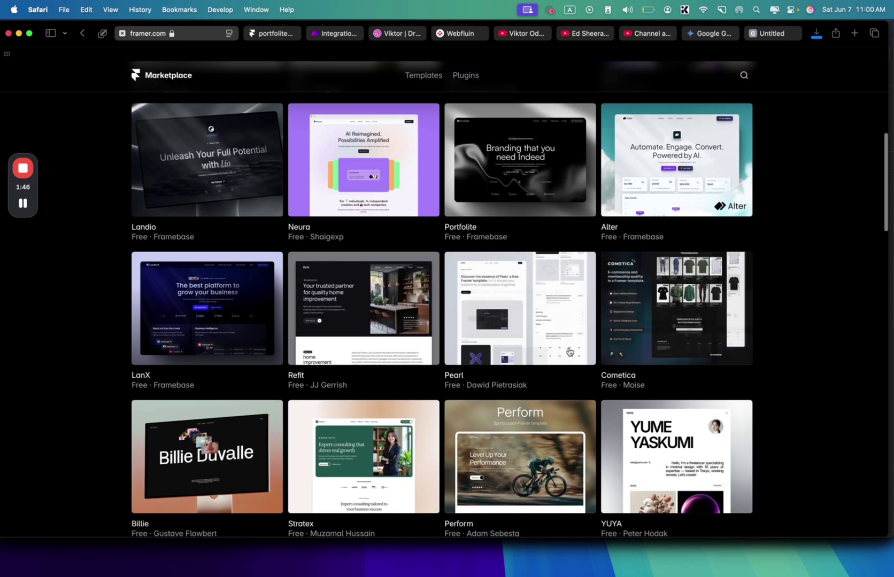
scroll(568, 358, "down", 1)
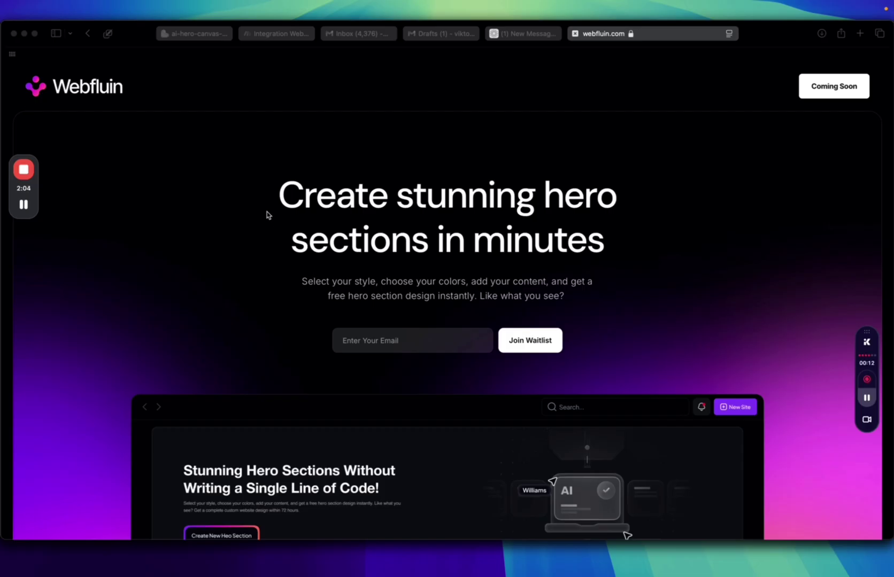
scroll(267, 212, "down", 8)
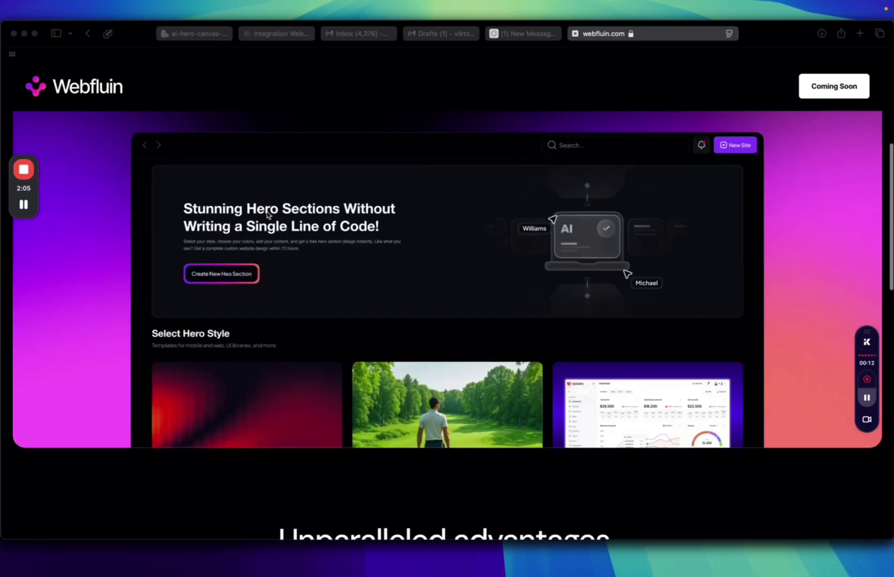
scroll(267, 215, "down", 8)
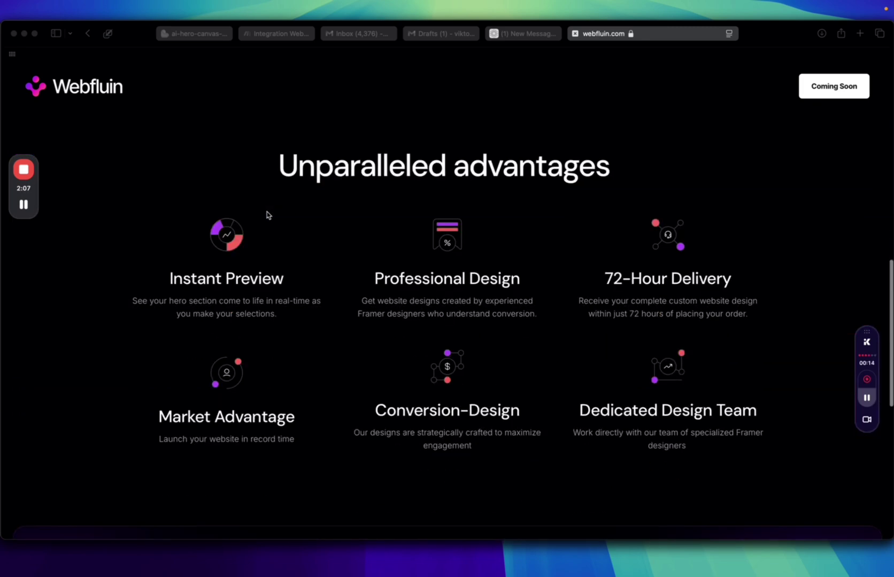
scroll(267, 215, "down", 10)
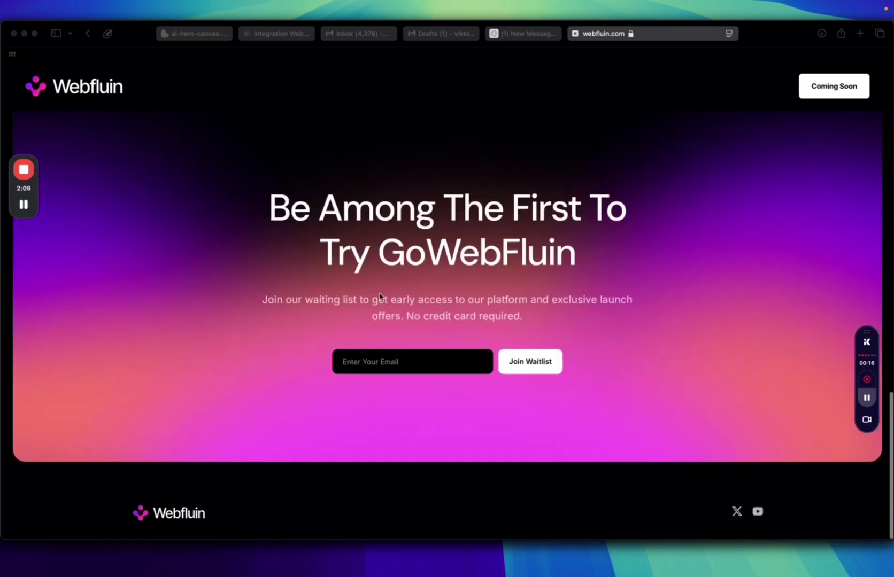
scroll(395, 363, "up", 20)
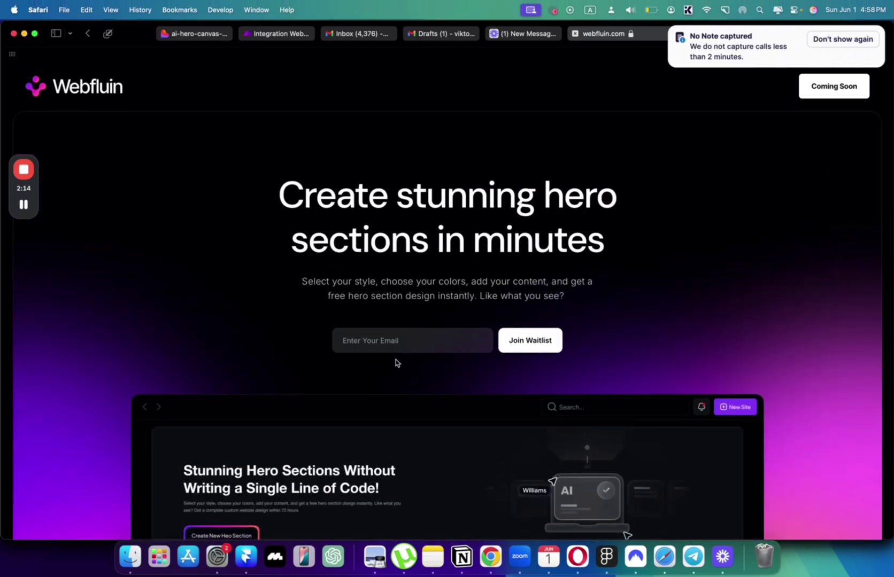
scroll(450, 262, "down", 5)
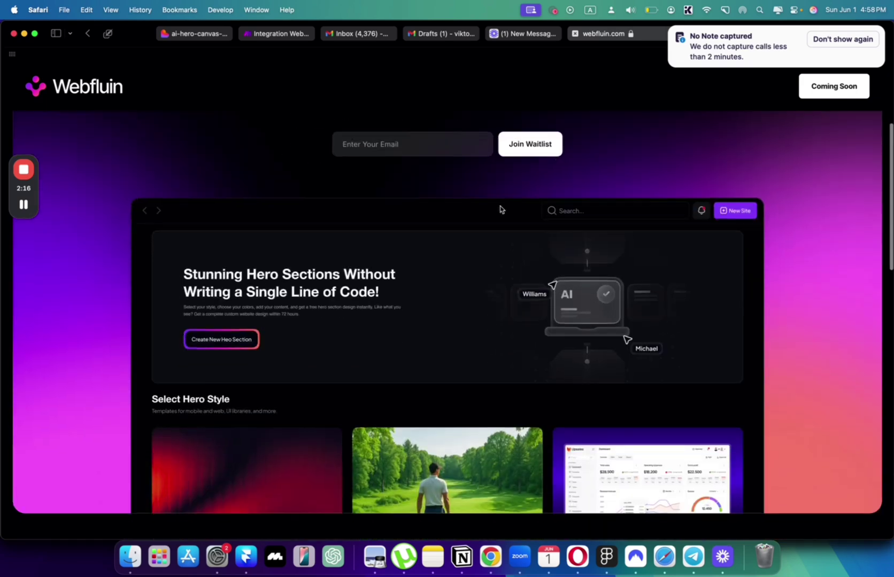
left_click(668, 26)
scroll(611, 138, "up", 5)
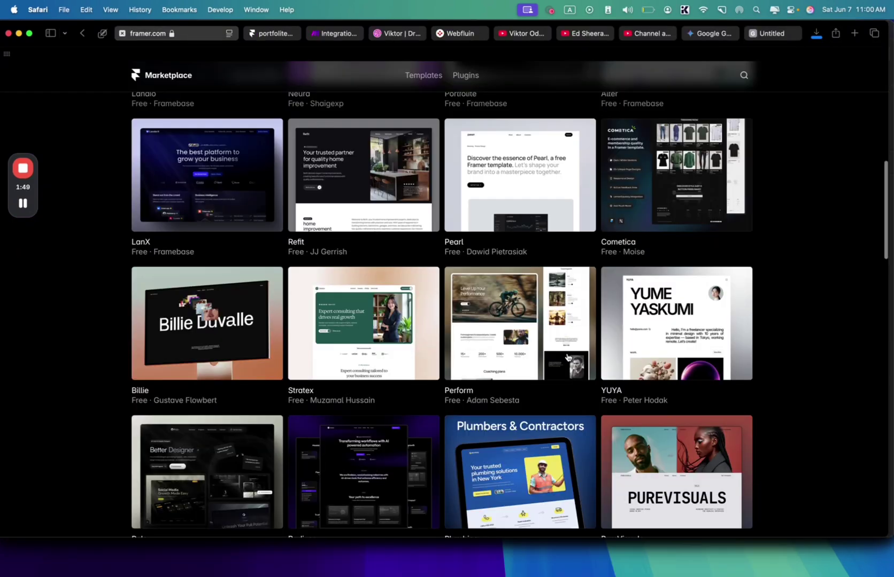
- Look at the Polo template's details, then browse all templates in the Portfolio category
scroll(567, 358, "down", 1)
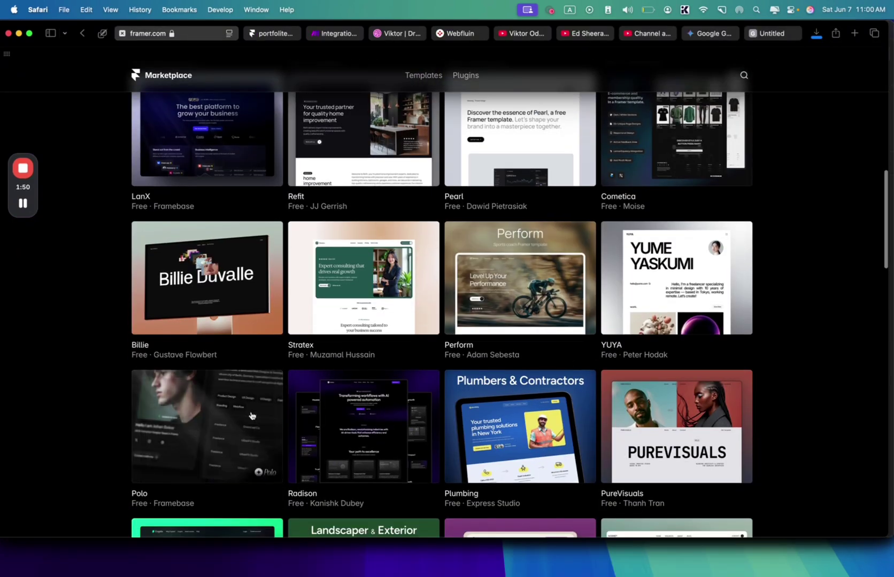
left_click(227, 432)
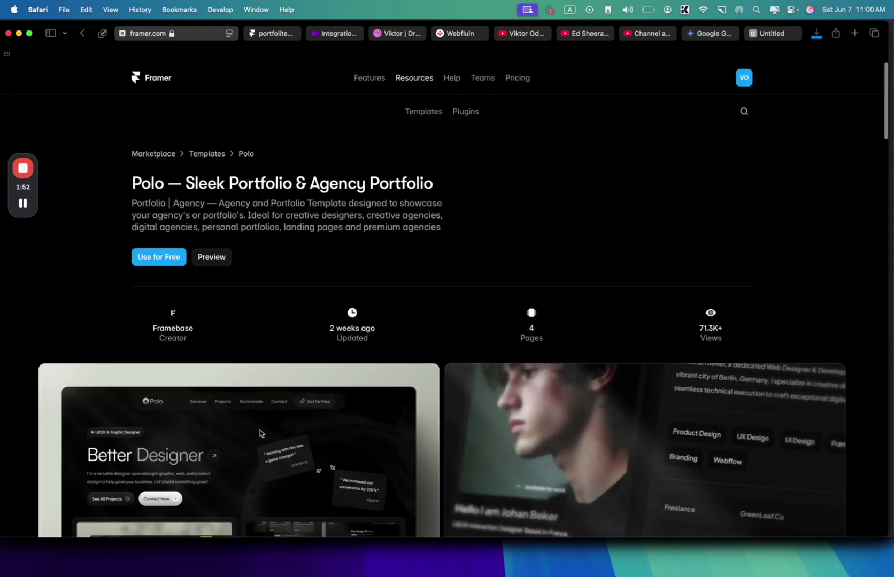
scroll(260, 433, "down", 10)
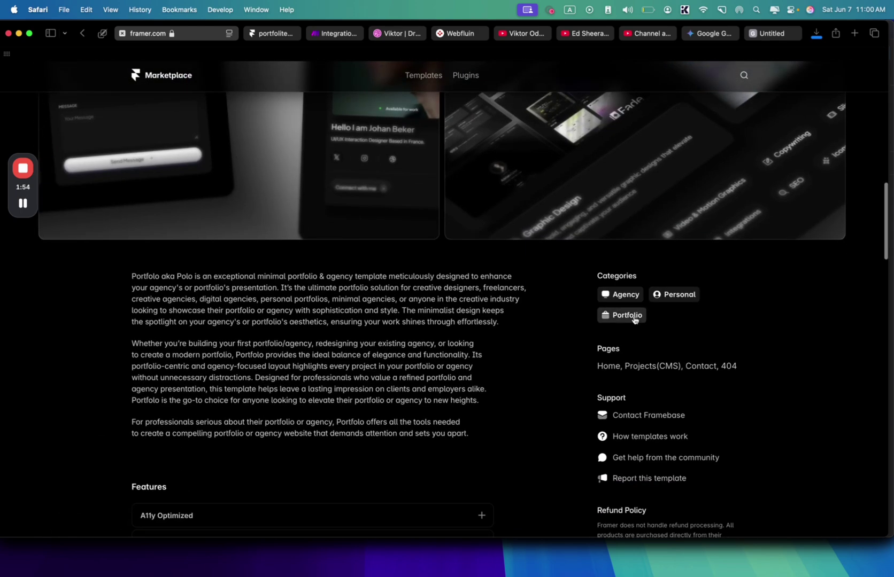
left_click(635, 316)
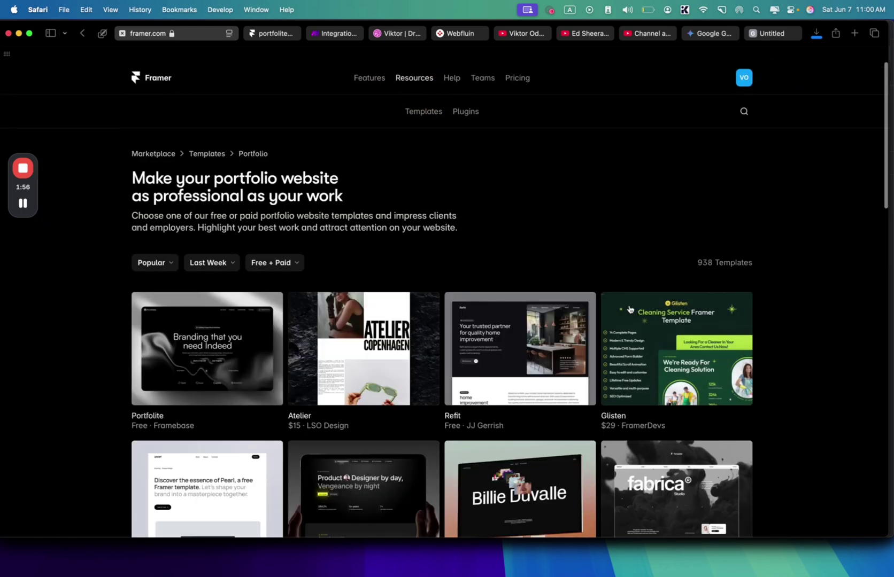
scroll(666, 220, "down", 4)
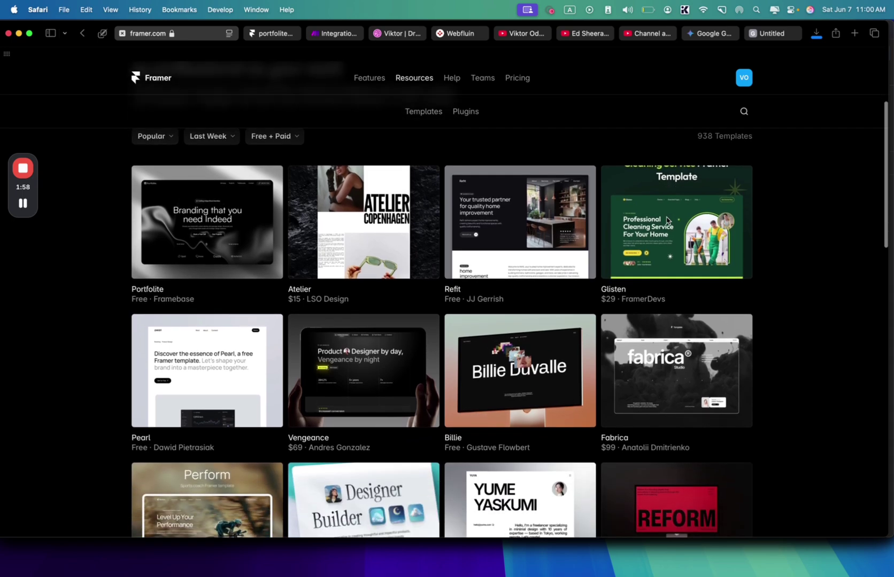
scroll(596, 368, "down", 12)
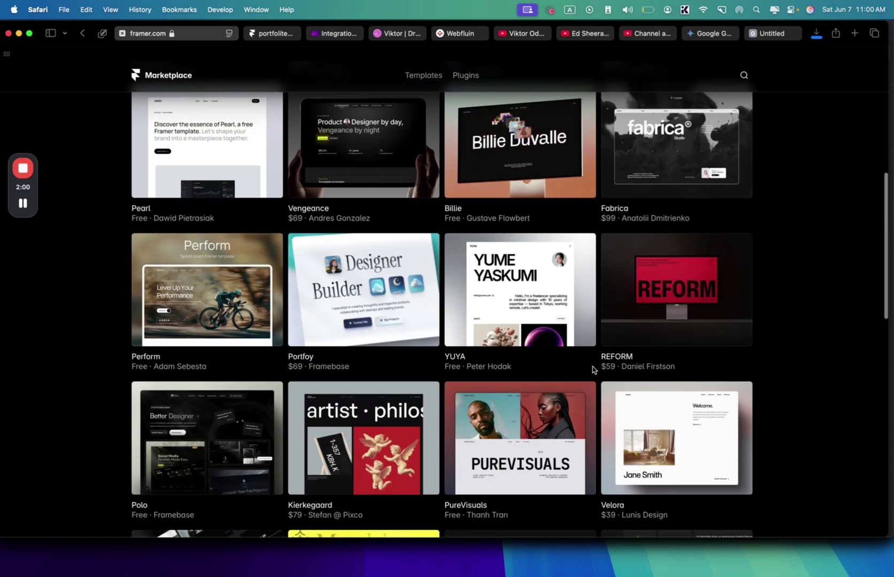
scroll(592, 370, "down", 8)
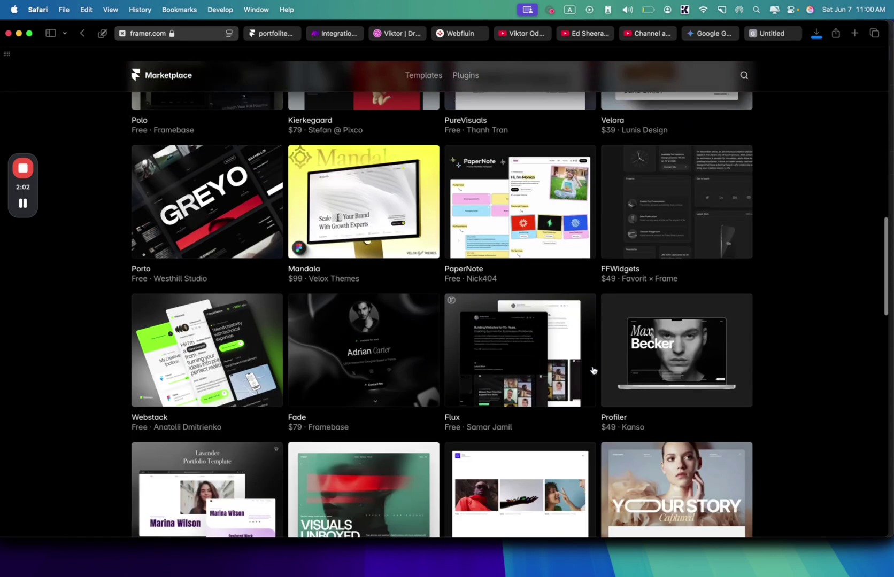
scroll(592, 370, "down", 4)
scroll(593, 369, "down", 5)
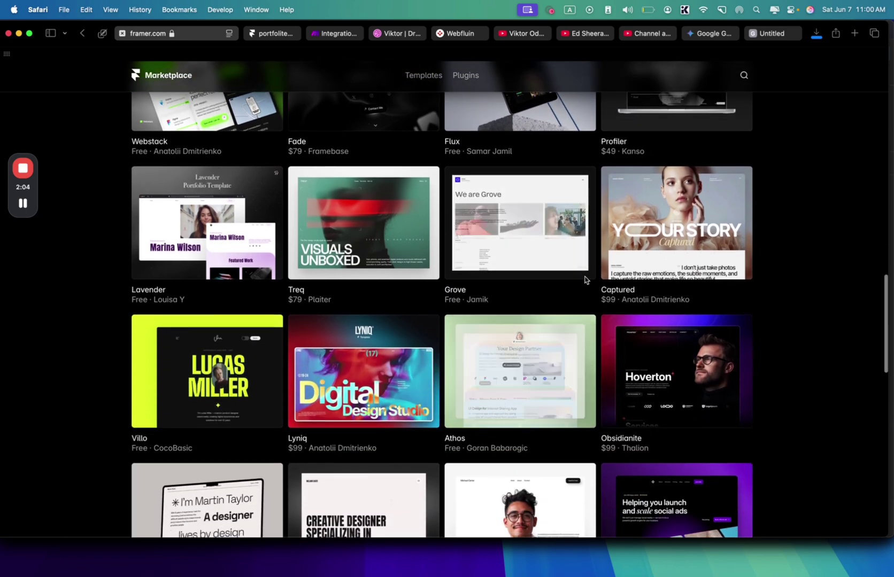
scroll(636, 332, "down", 4)
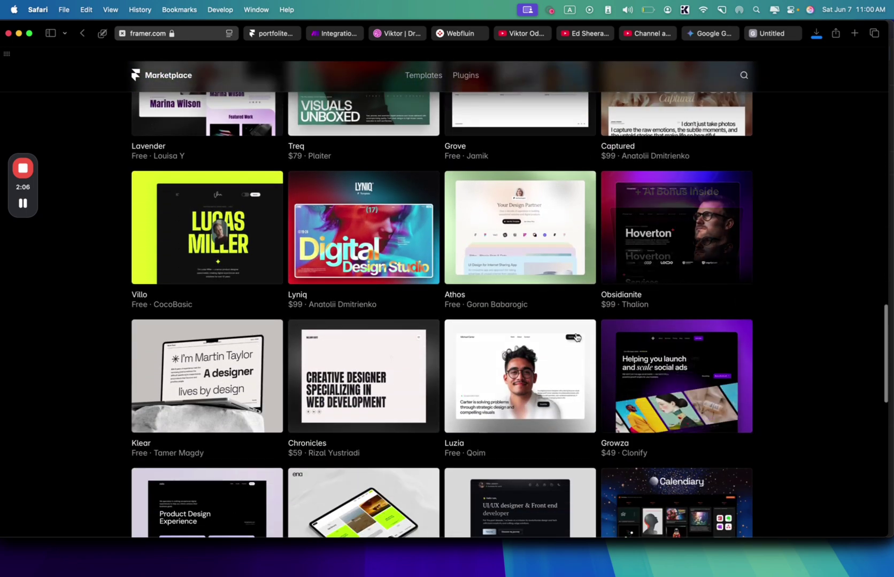
- Filter the Portfolio templates to Free, showing Lavender, Grove, Villo, Athos, Klear, Luzia and Oslo
key("super+bracketleft")
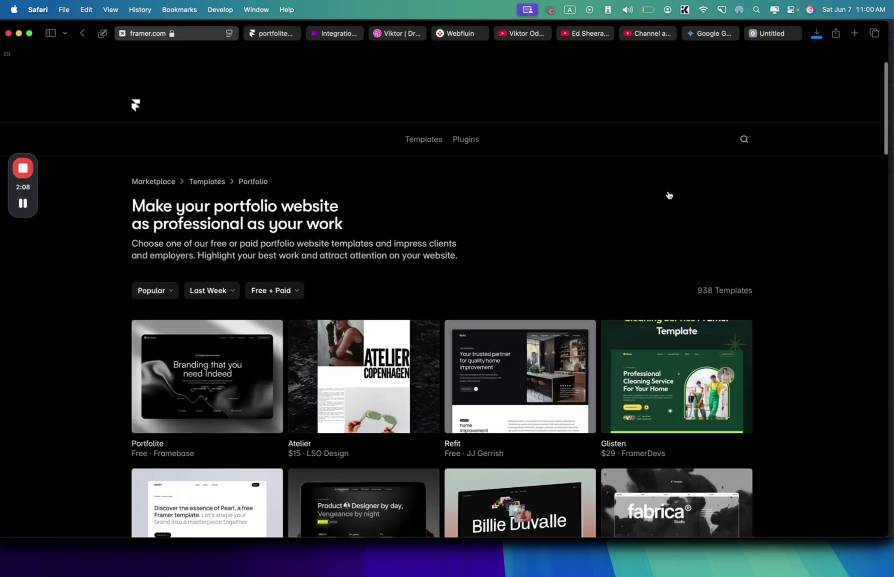
left_click(273, 267)
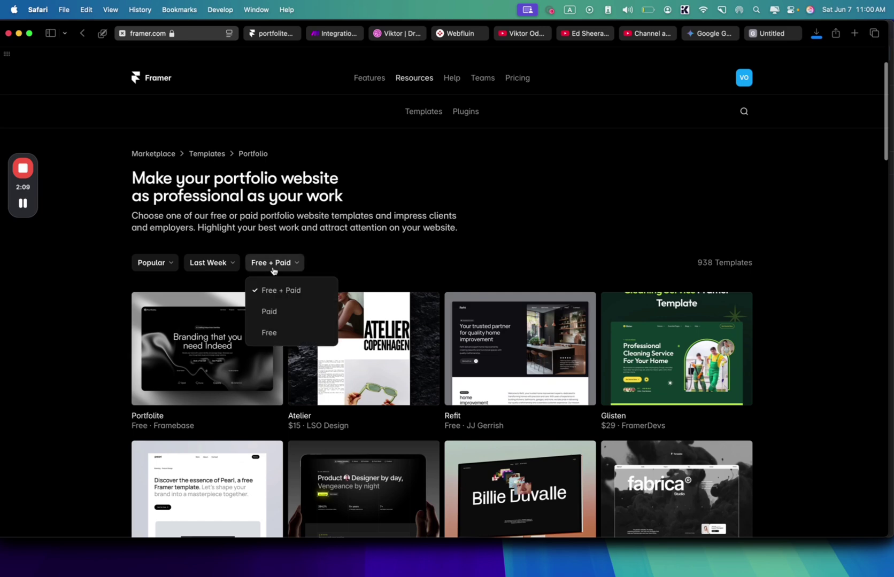
left_click(269, 333)
scroll(267, 347, "down", 5)
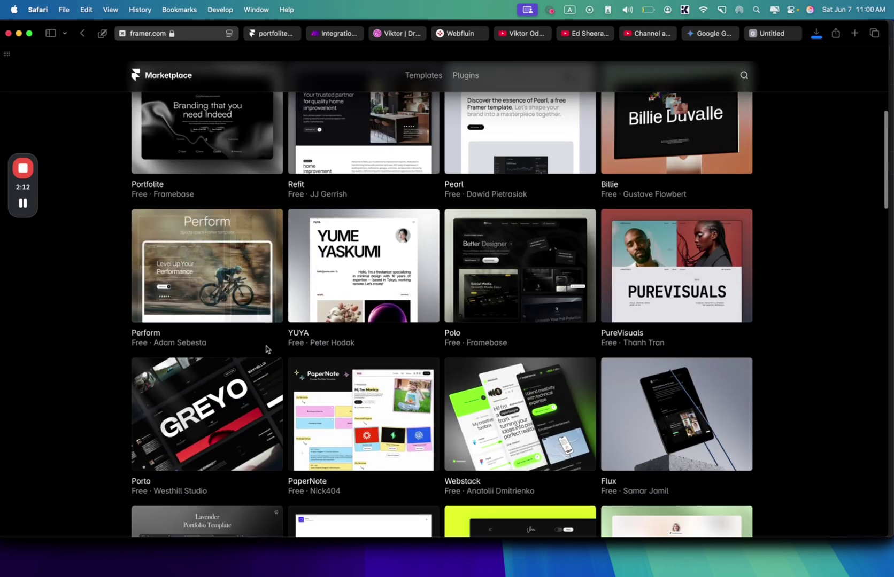
scroll(266, 349, "down", 6)
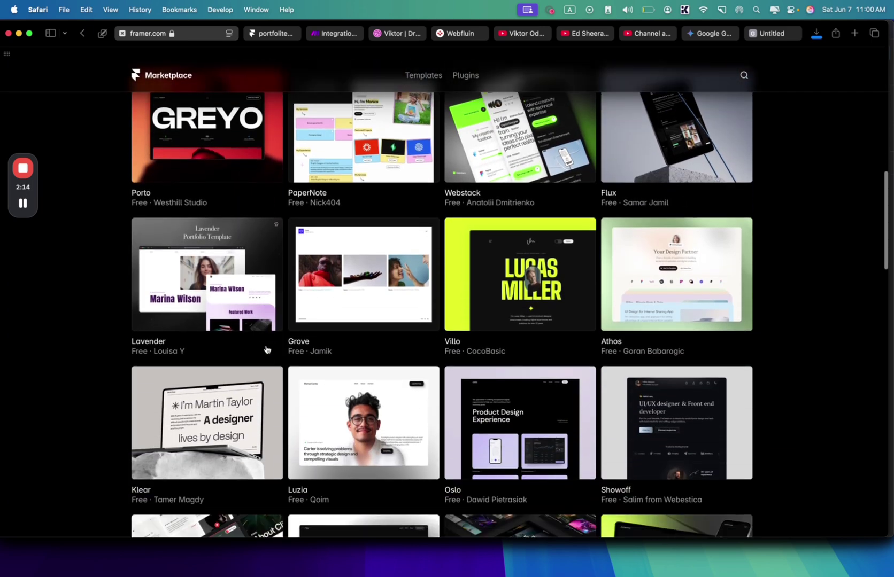
scroll(440, 420, "down", 2)
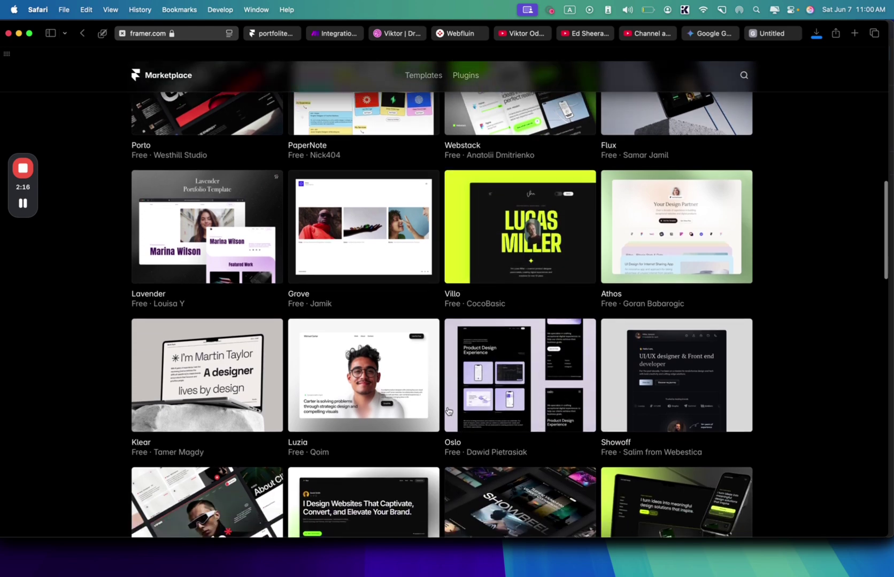
scroll(363, 358, "down", 2)
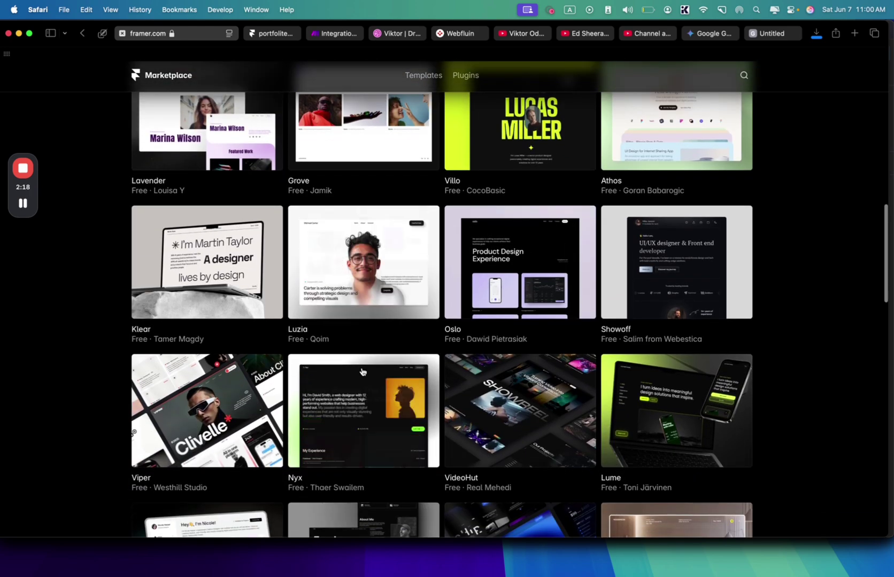
scroll(362, 372, "down", 2)
scroll(362, 372, "up", 3)
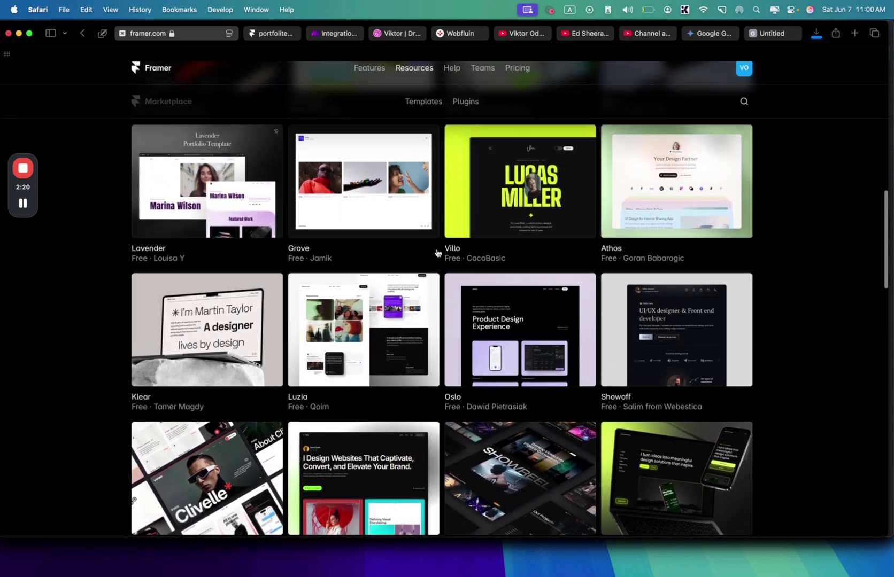
- Preview the Villo template's detail page before going back to the templates grid
left_click(504, 210)
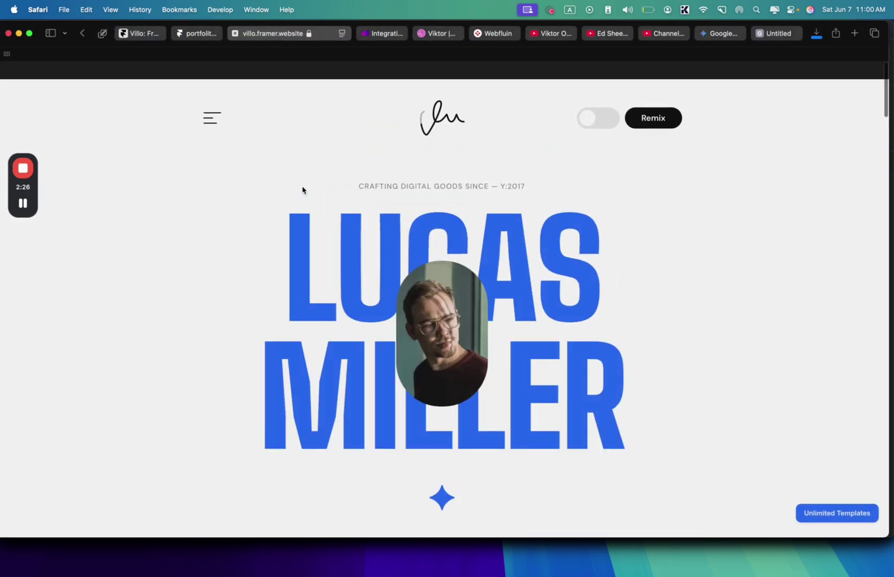
scroll(302, 190, "down", 15)
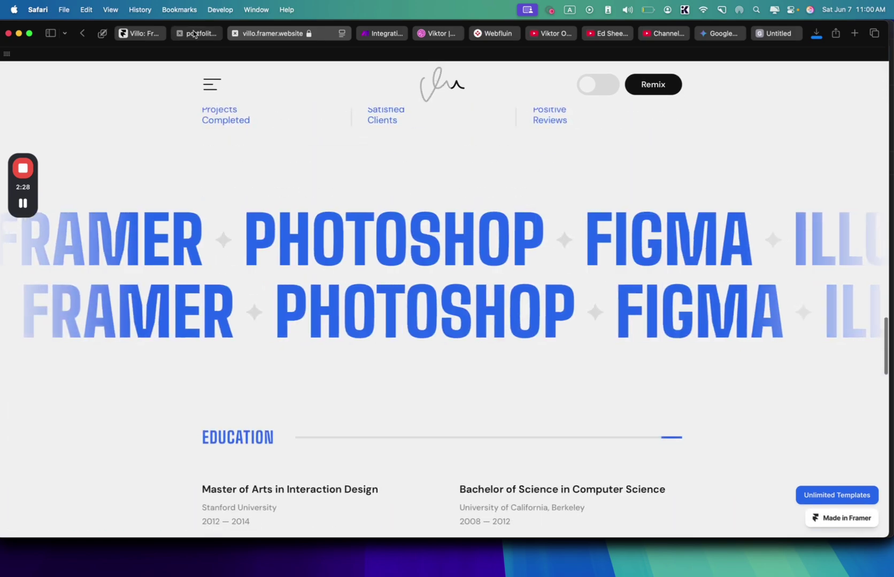
left_click(194, 33)
left_click(137, 34)
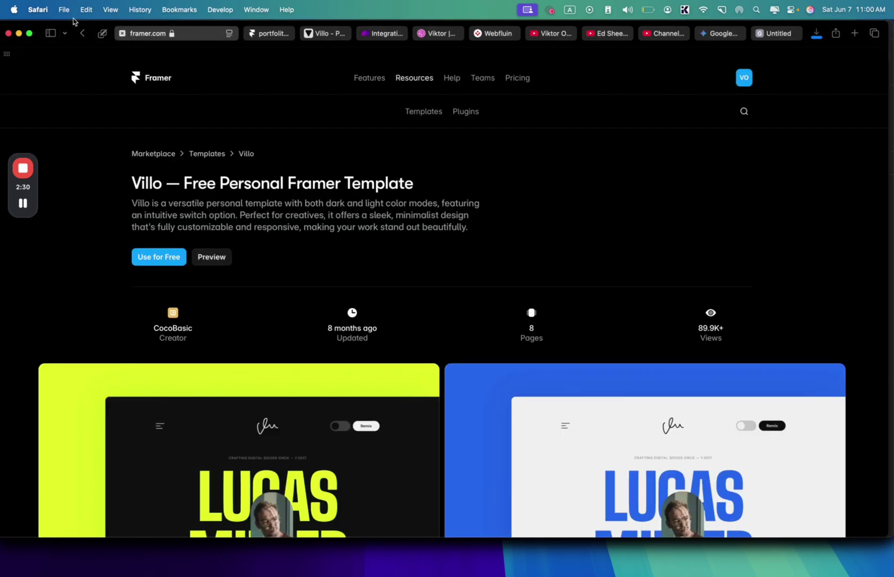
left_click(82, 33)
- Scroll down the templates grid and open the Optimistic template's detail page
scroll(188, 279, "down", 6)
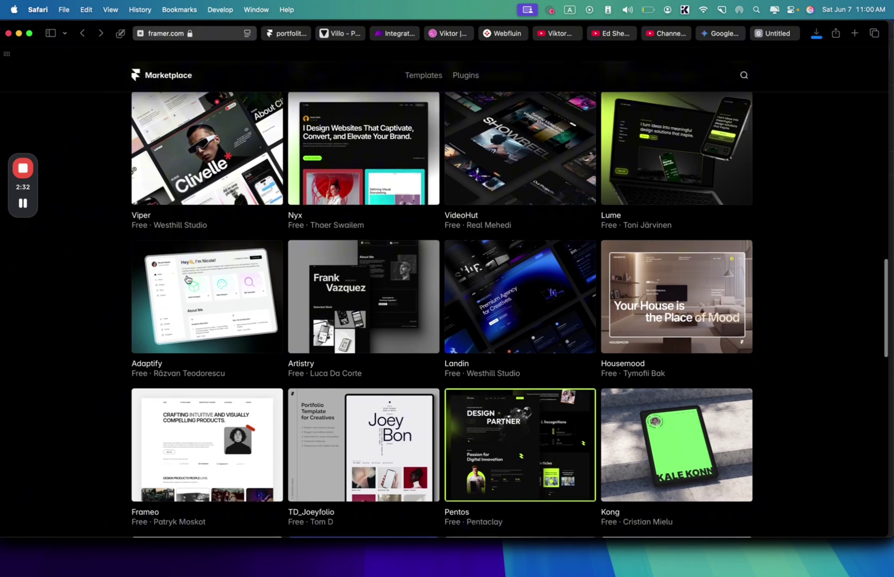
scroll(187, 279, "down", 6)
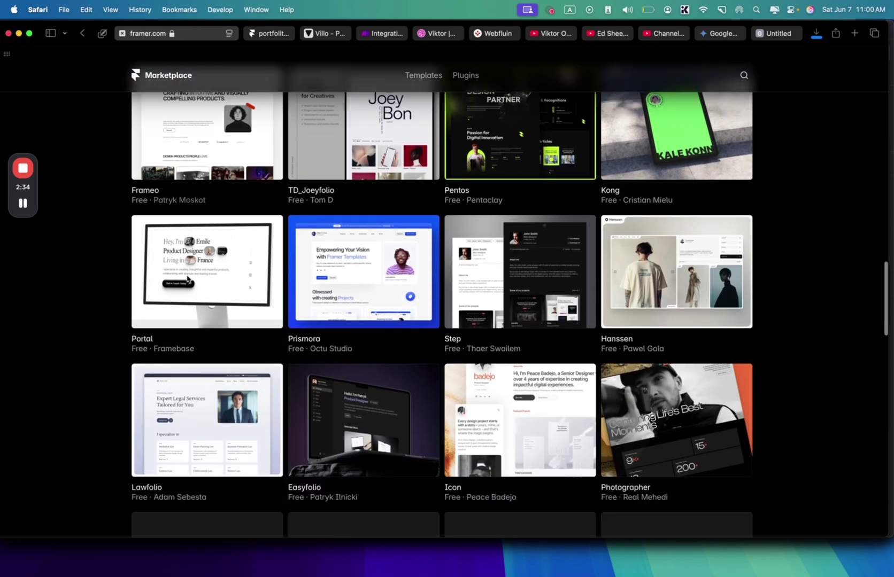
scroll(357, 301, "down", 3)
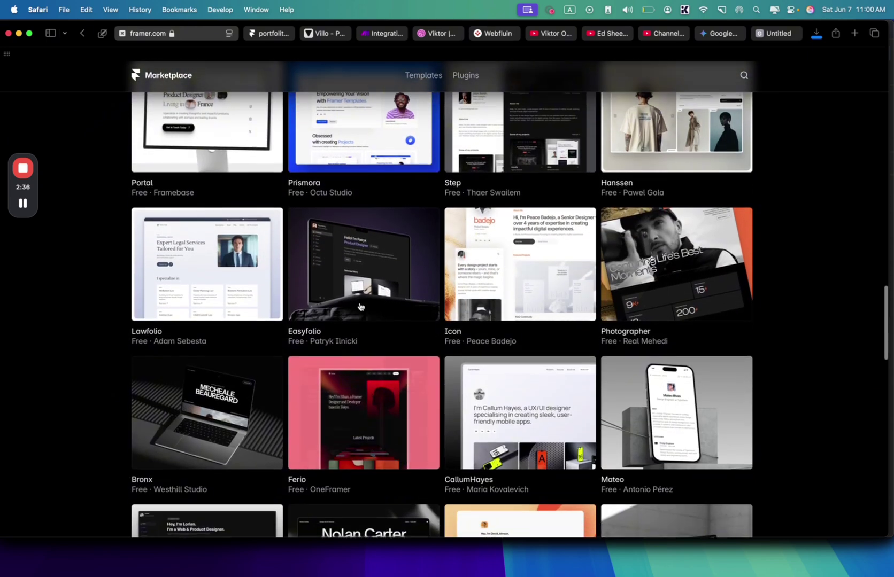
scroll(358, 299, "down", 3)
scroll(356, 292, "down", 2)
scroll(357, 293, "down", 5)
scroll(342, 347, "down", 4)
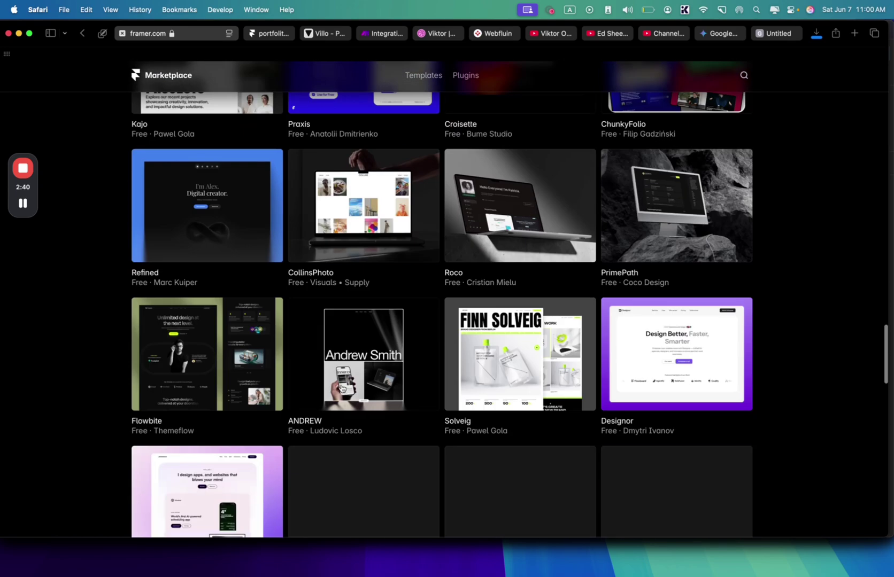
scroll(34, 225, "down", 10)
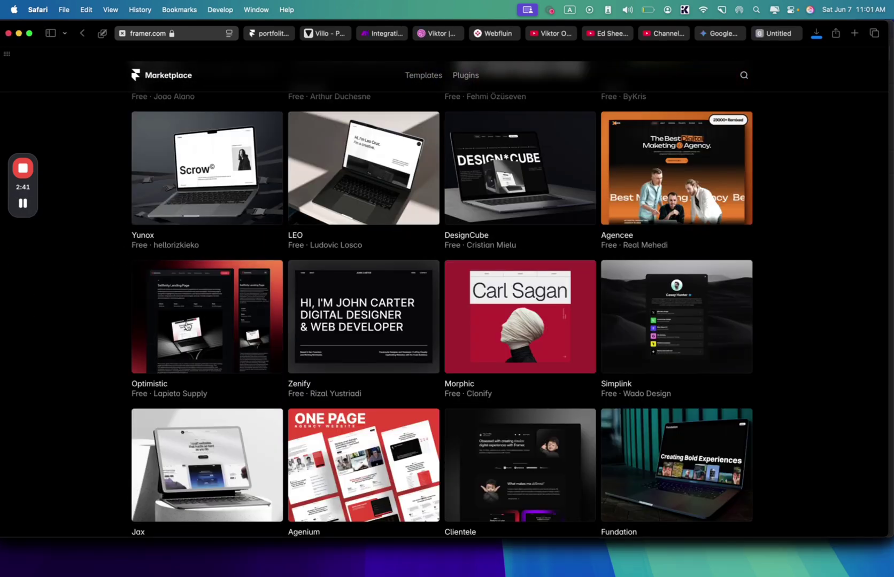
left_click(198, 301)
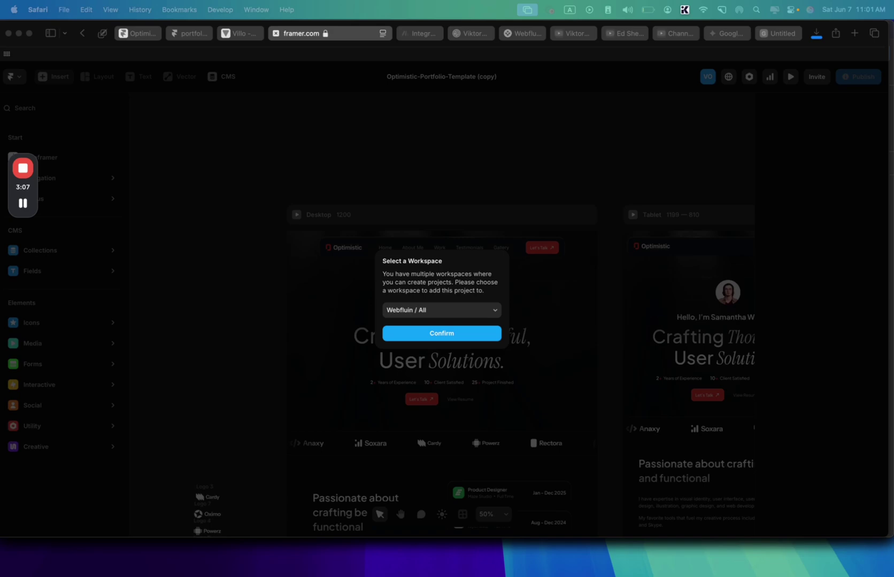
- Add the Optimistic portfolio copy to the Webfluin / All workspace
left_click(441, 333)
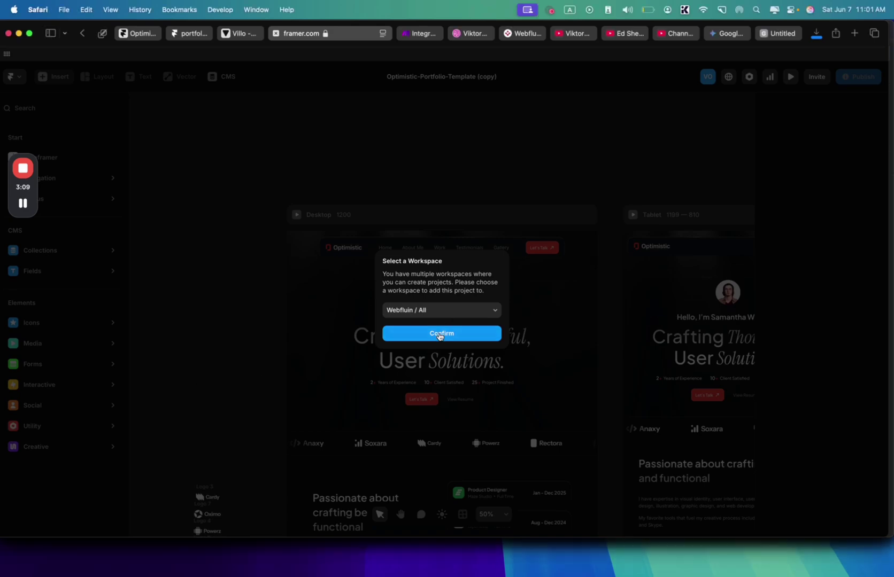
scroll(440, 337, "down", 10)
scroll(439, 336, "down", 10)
scroll(518, 271, "up", 3)
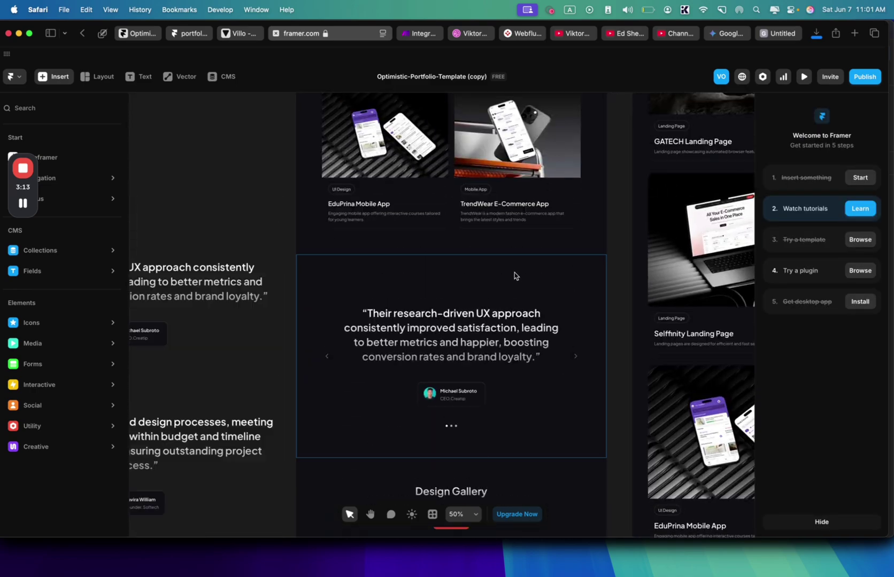
- Delete the testimonial section from the portfolio page
left_click(516, 317)
key("Delete")
scroll(460, 315, "up", 10)
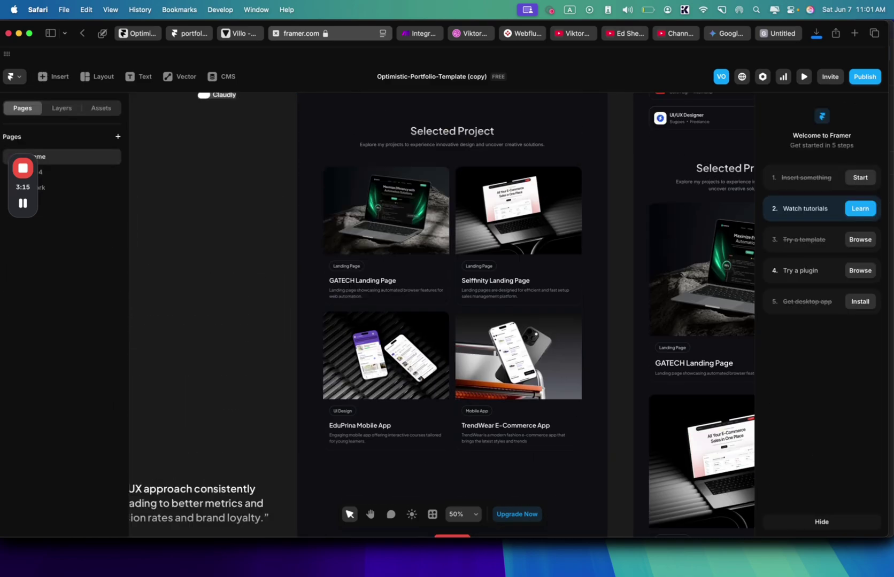
scroll(460, 315, "down", 5)
scroll(516, 249, "down", 10)
scroll(517, 250, "up", 12)
scroll(517, 238, "up", 7)
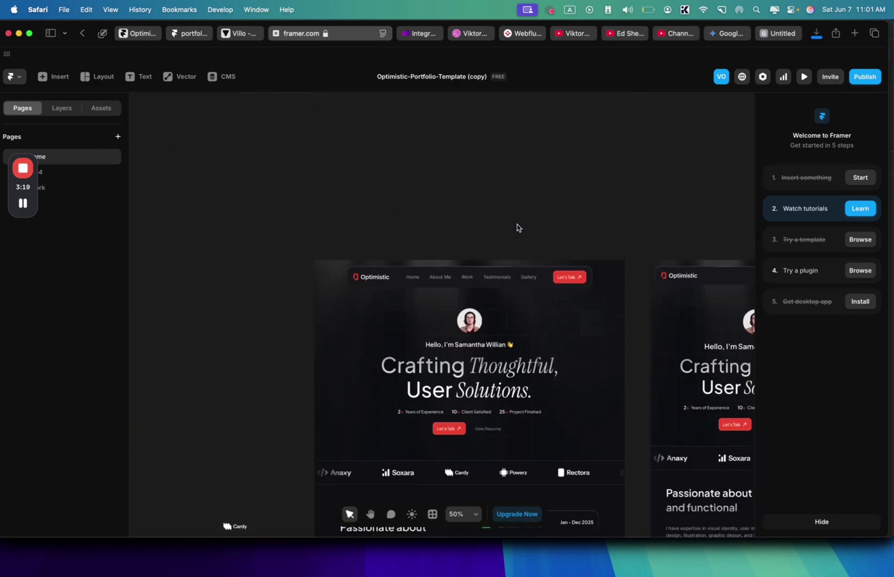
- Select the Desktop frame, launch AI Rewrite and paste the developer-bio prompt
left_click(358, 263)
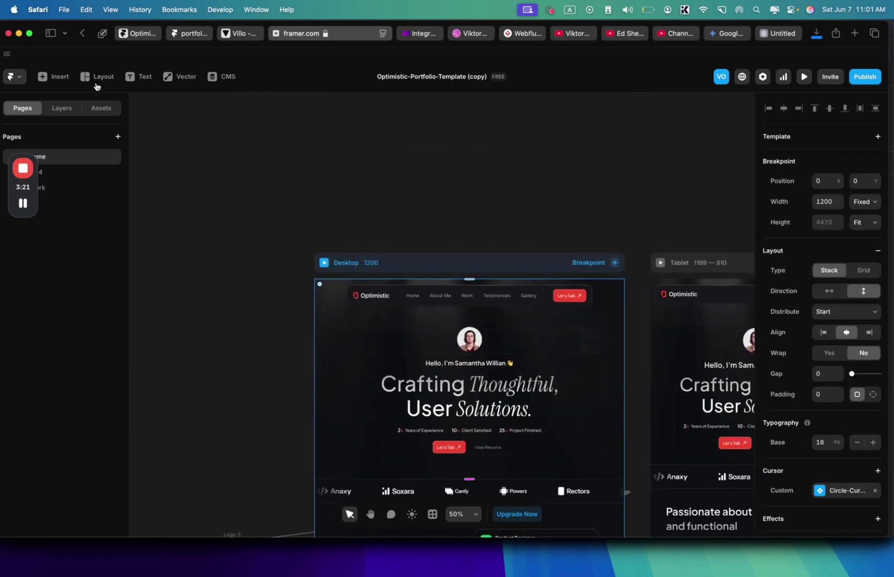
left_click(434, 515)
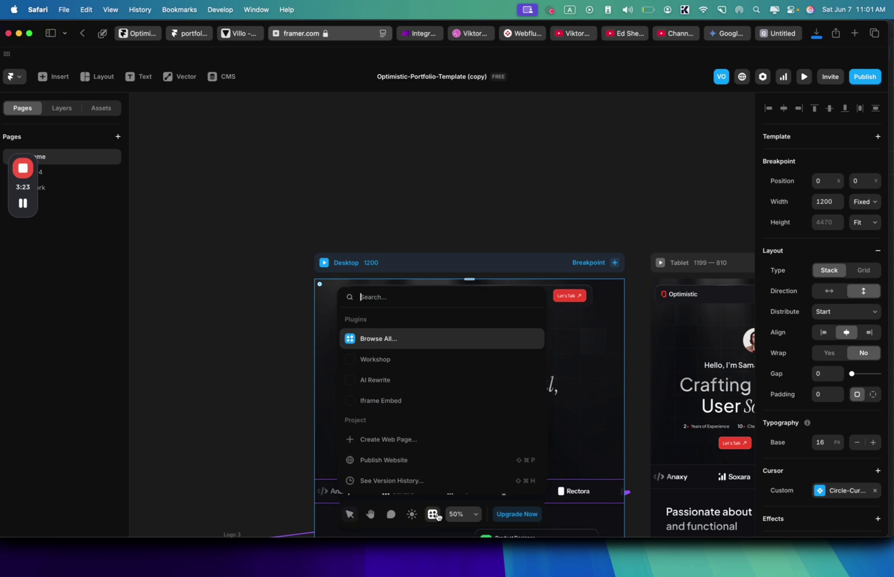
left_click(387, 380)
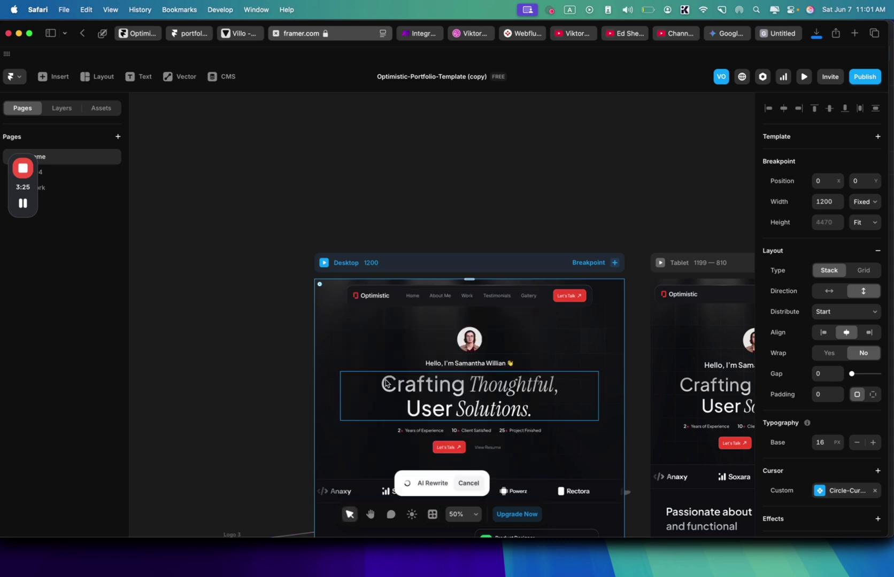
left_click(195, 244)
key("super+v")
key("alt+BackSpace")
key("alt+BackSpace")
key("alt+BackSpace")
key("alt+BackSpace")
key("alt+BackSpace")
key("alt+BackSpace")
key("alt+BackSpace")
key("alt+BackSpace")
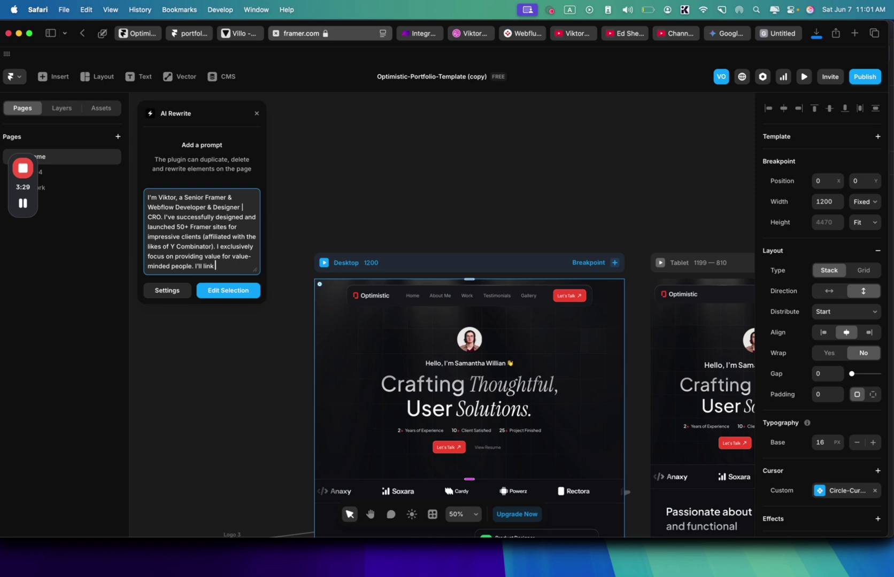
- Trim the bio prompt and run Edit Selection to rewrite the page
left_click_drag(199, 207, 203, 278)
left_click(171, 215)
left_click(206, 271)
scroll(483, 312, "down", 3)
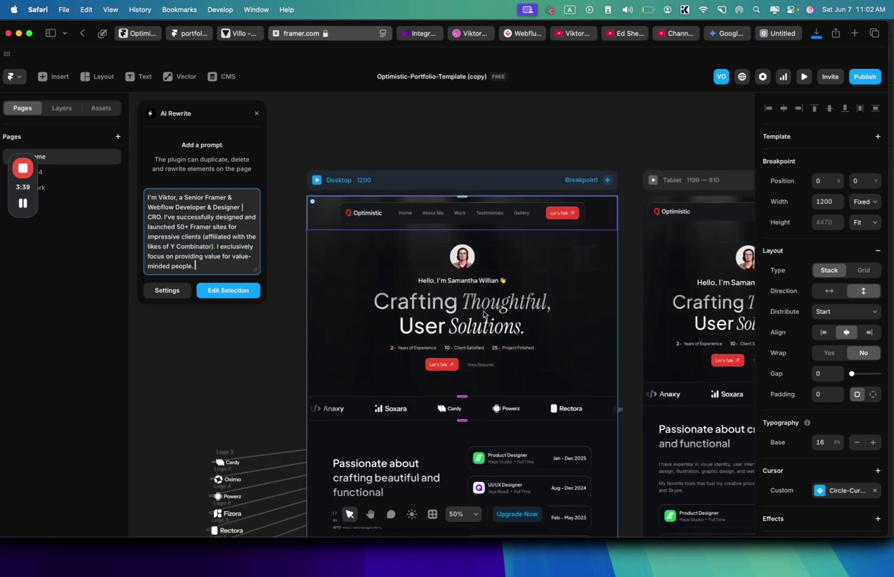
scroll(363, 283, "down", 3)
scroll(363, 283, "down", 4)
scroll(363, 300, "up", 7)
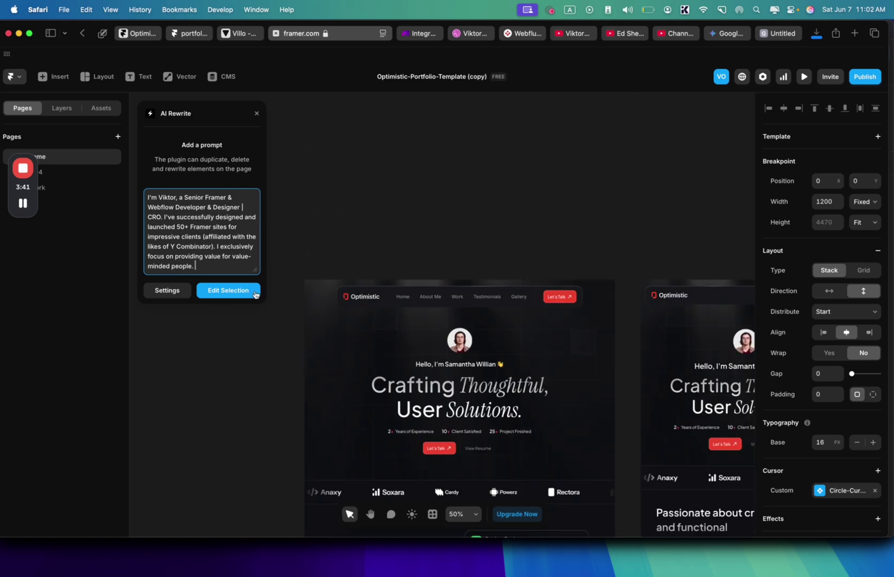
scroll(321, 316, "down", 1)
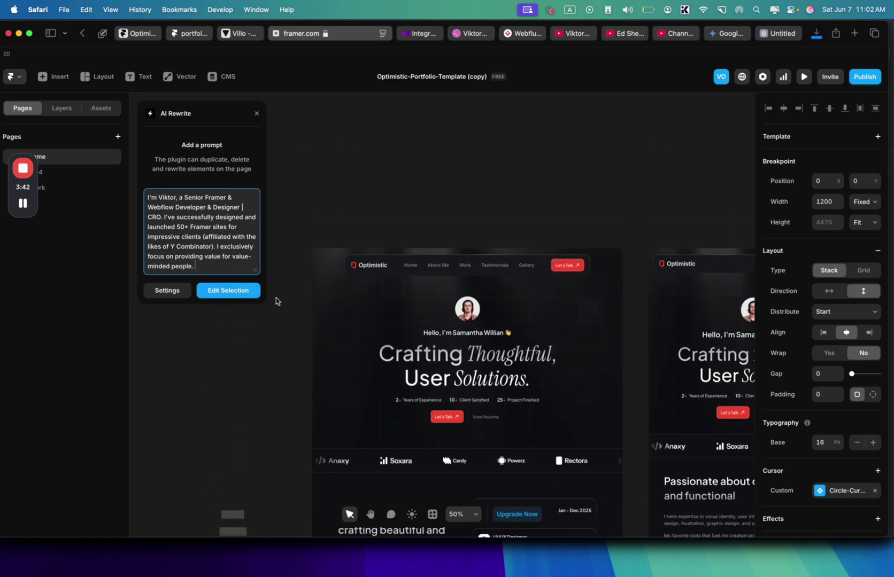
left_click(238, 291)
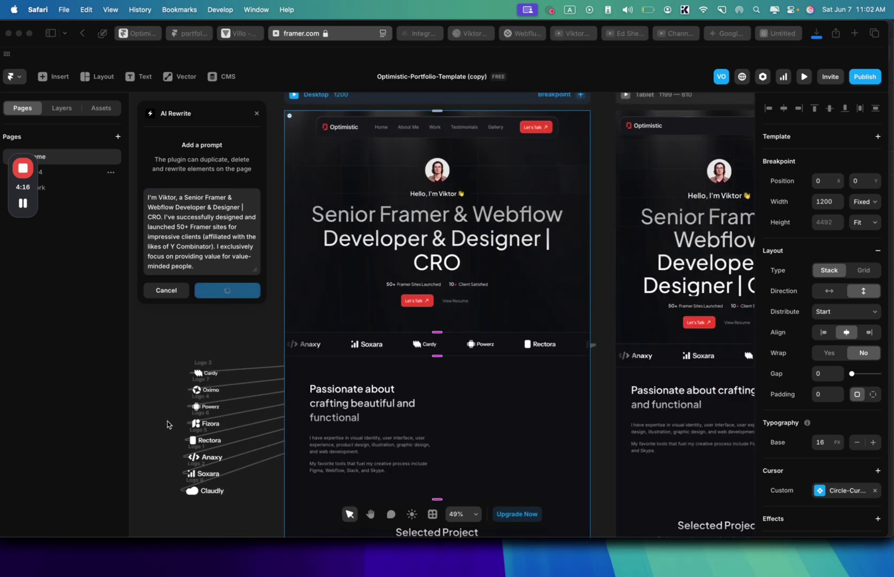
- Zoom out to the rewritten page and remove 'CRO' and its bar from the hero heading
key("shift+2")
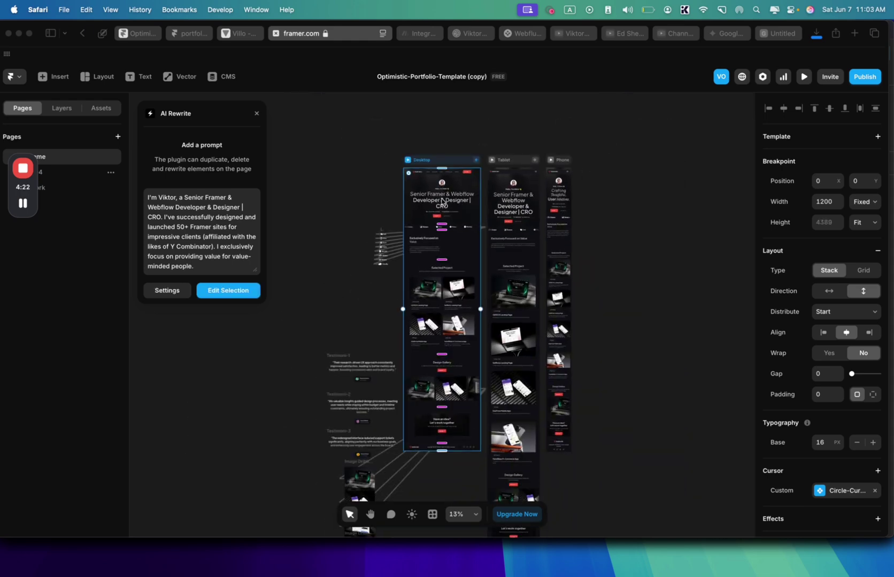
scroll(442, 202, "up", 15)
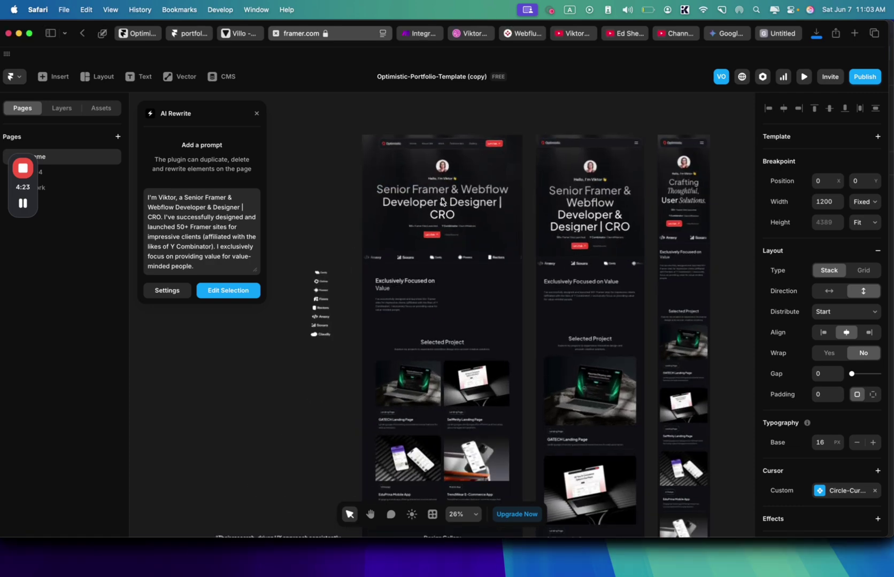
scroll(531, 209, "down", 7)
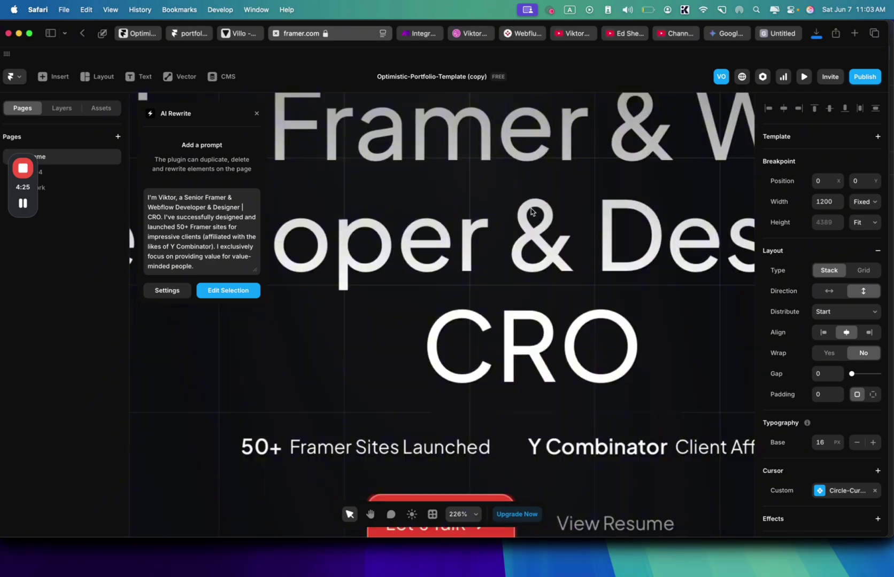
scroll(543, 245, "down", 3)
left_click(537, 292)
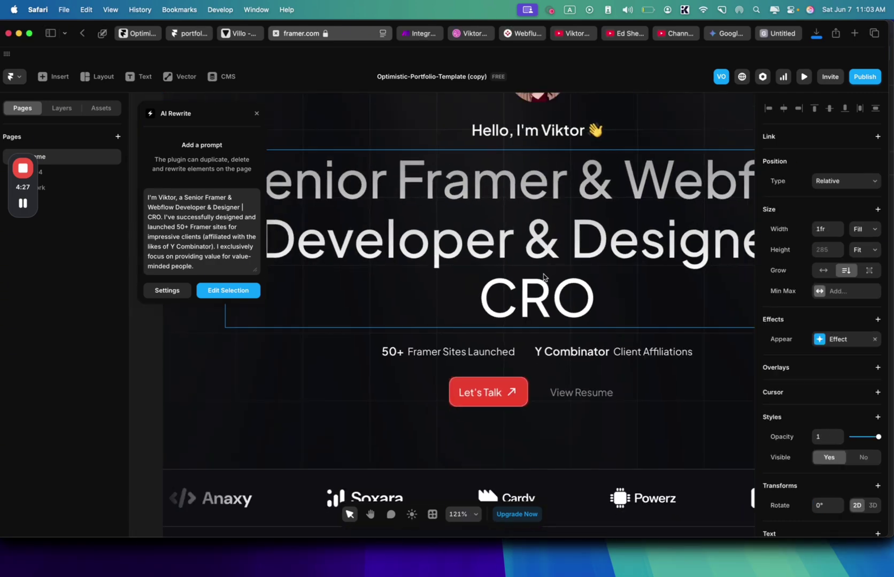
double_click(537, 291)
left_click(595, 293)
key("BackSpace")
key("BackSpace")
key("BackSpace")
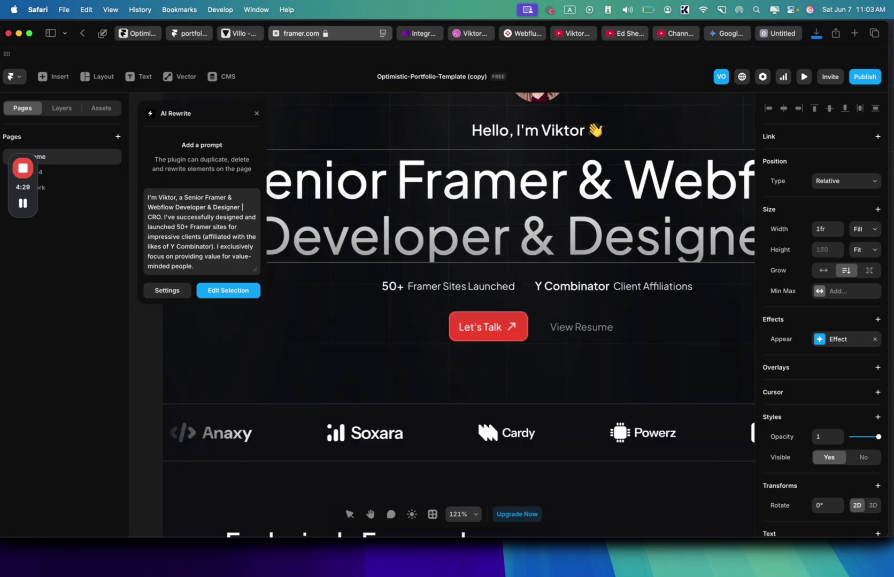
scroll(588, 281, "down", 5)
key("BackSpace")
key("BackSpace")
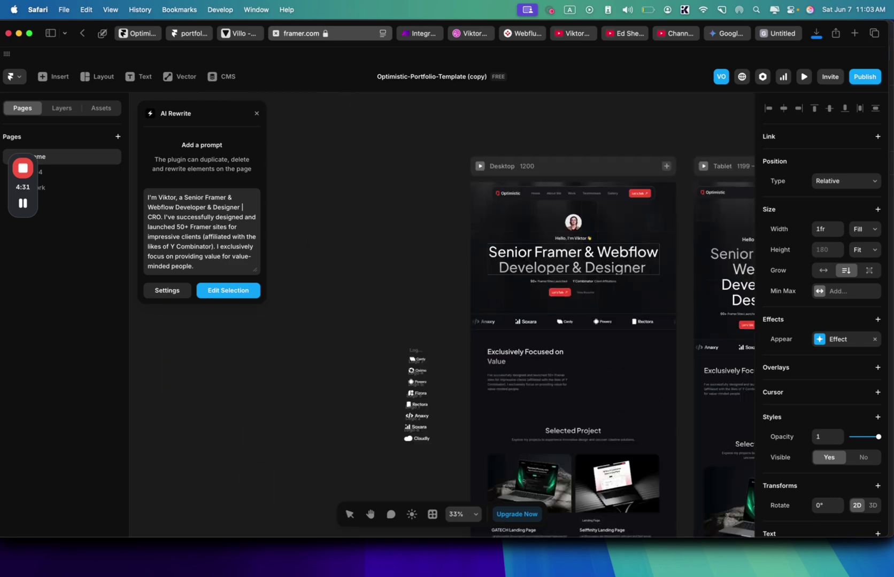
scroll(550, 276, "up", 5)
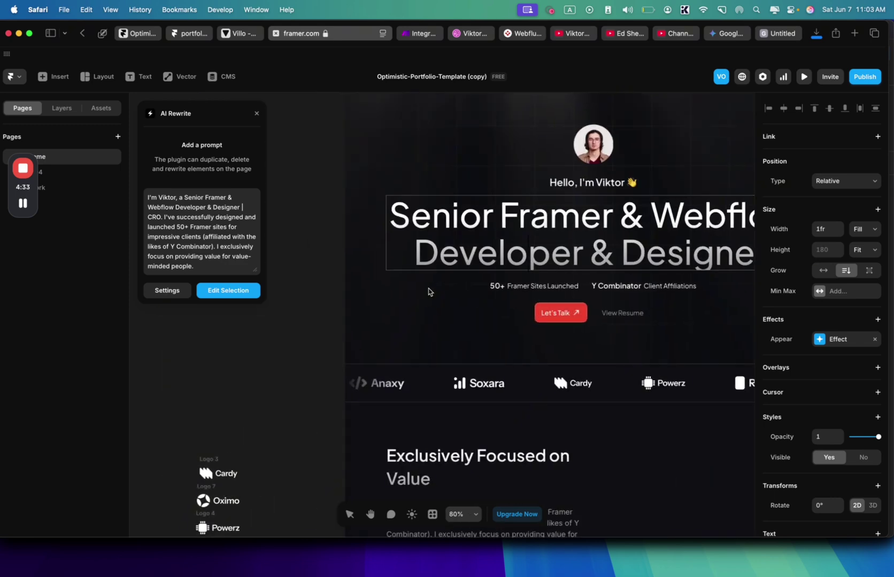
scroll(647, 316, "down", 2)
scroll(647, 317, "right", 2)
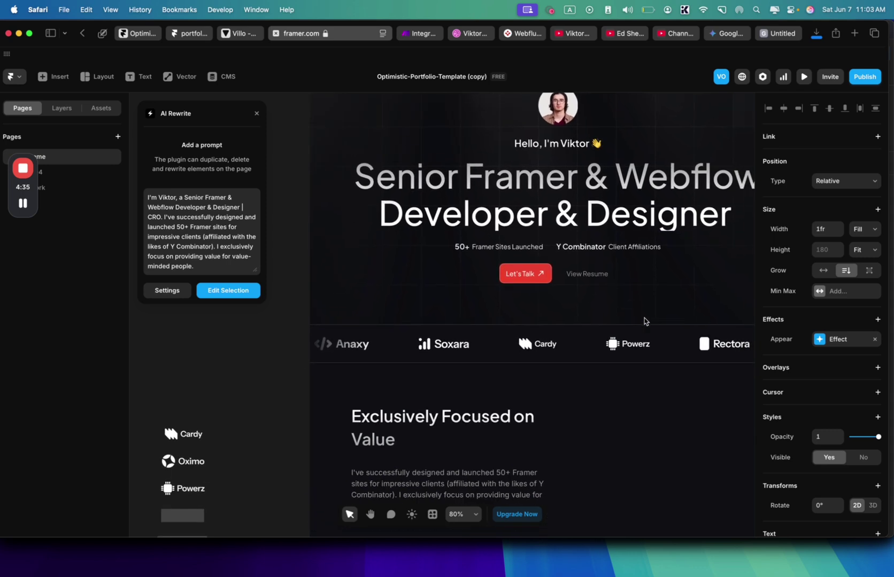
- Insert a line break in 'Exclusively Focused on Value' so 'on Value' starts a new line
left_click_drag(167, 246, 211, 247)
scroll(510, 371, "down", 3)
scroll(509, 371, "right", 1)
left_click(509, 370)
double_click(483, 363)
left_click(514, 362)
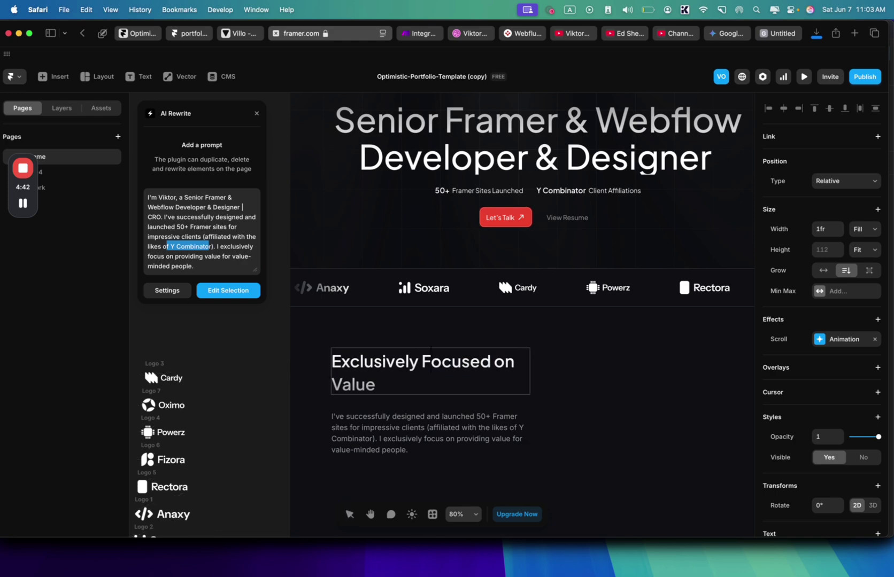
key("Return")
key("ctrl+space")
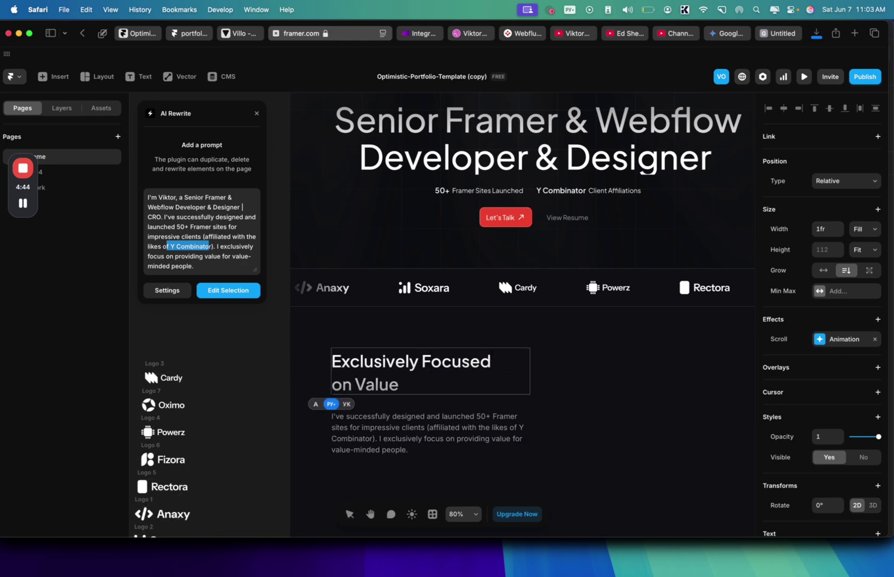
scroll(517, 332, "down", 5)
scroll(517, 333, "right", 2)
scroll(517, 333, "down", 15)
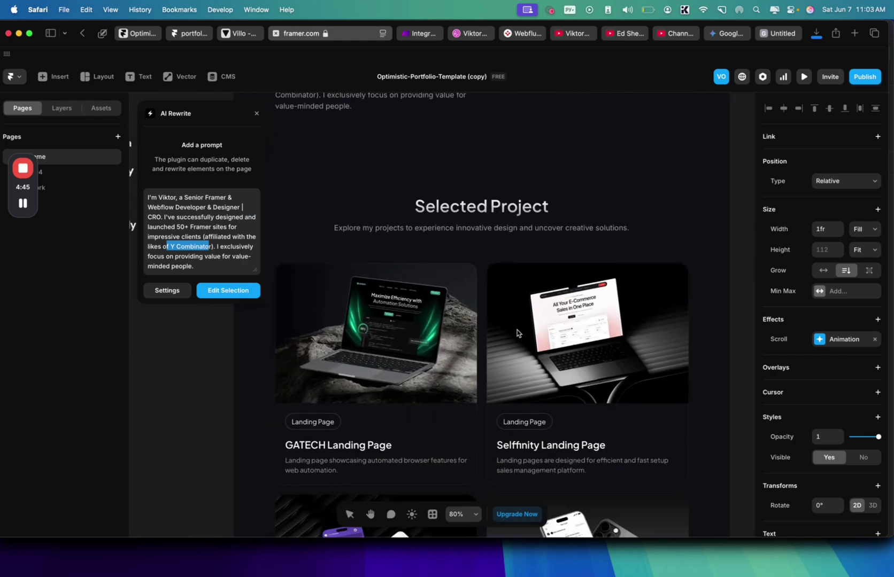
scroll(517, 333, "left", 2)
scroll(516, 330, "down", 10)
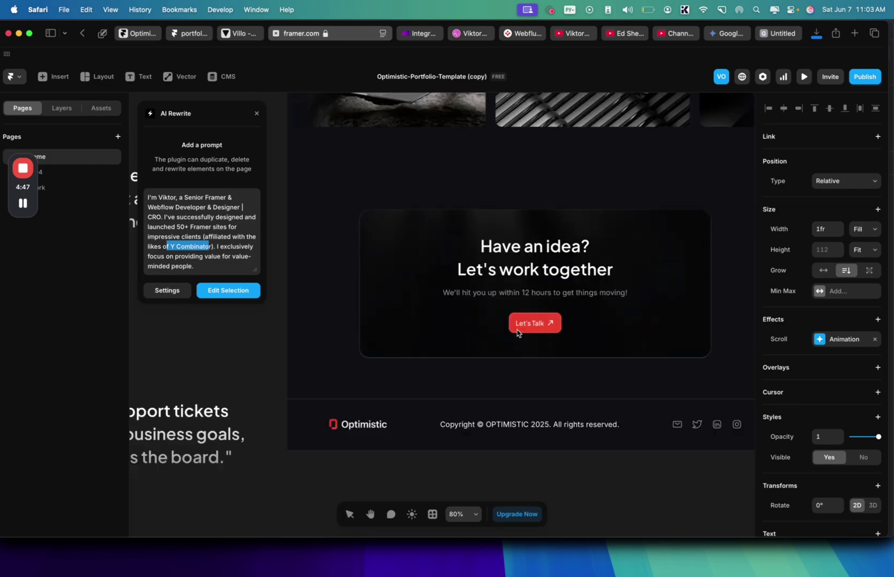
left_click(514, 464)
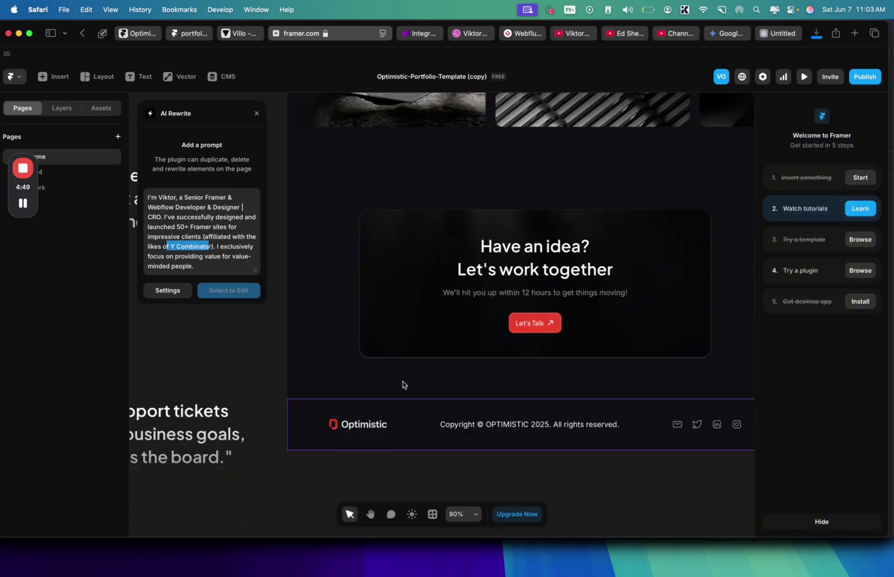
- Close the AI Rewrite panel and select the inner stack of the 'Have an idea?' card
left_click(257, 115)
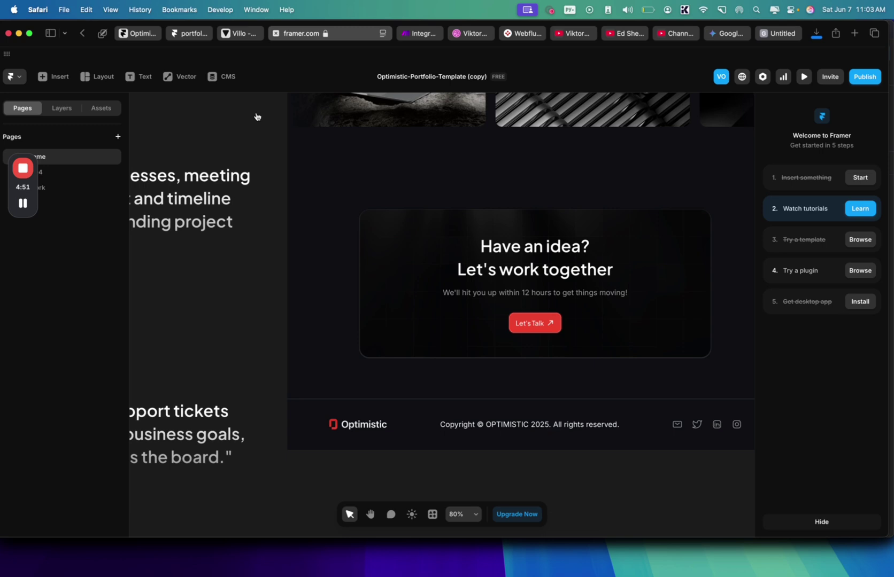
left_click(482, 315)
left_click(481, 314)
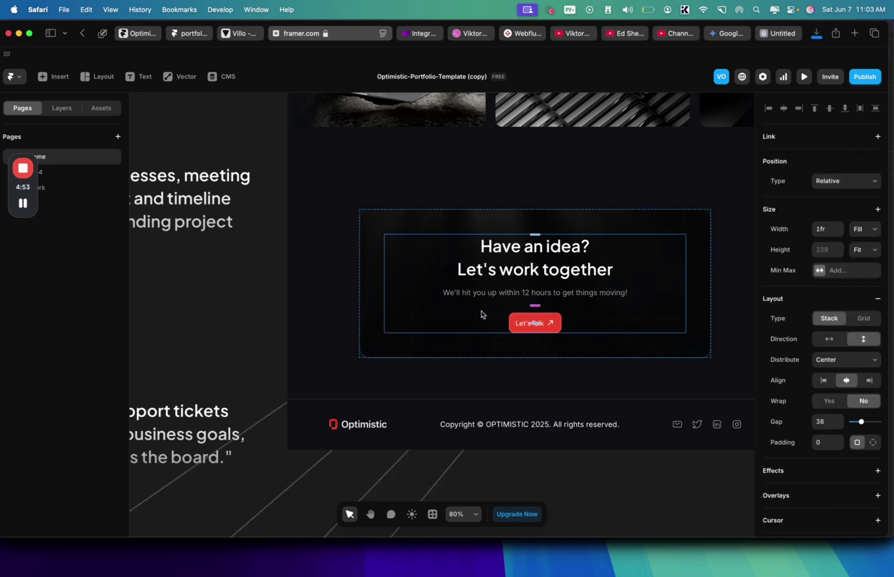
scroll(449, 214, "up", 1)
left_click(452, 270)
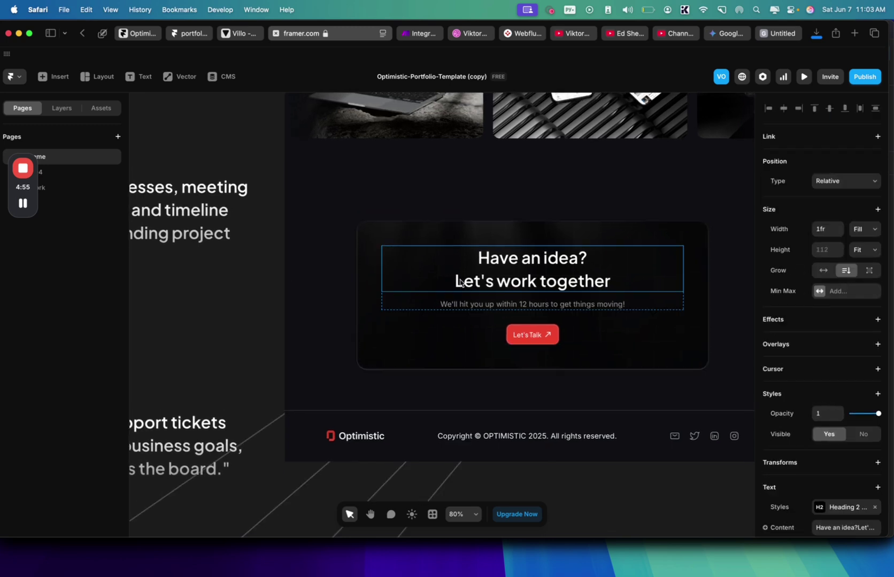
double_click(457, 282)
left_click(453, 312)
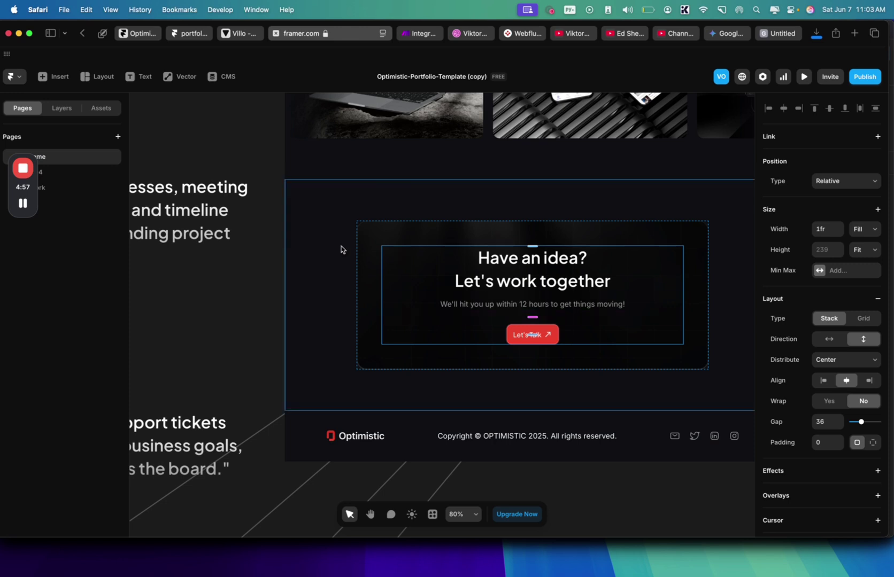
- Search the insert panel for 'form' and add a Form Builder form into the contact card
key("super+k")
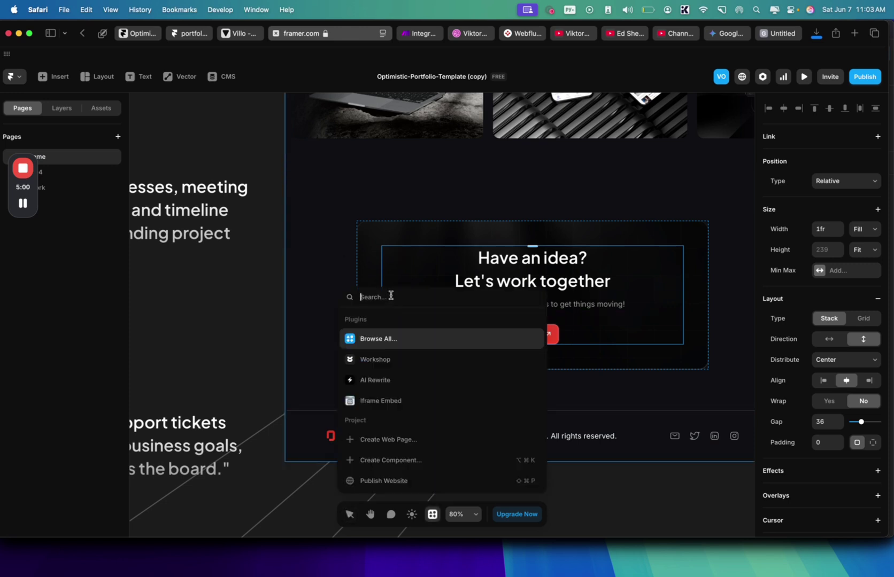
type("more")
key("BackSpace")
key("BackSpace")
key("BackSpace")
key("BackSpace")
key("Escape")
left_click(54, 76)
type("a")
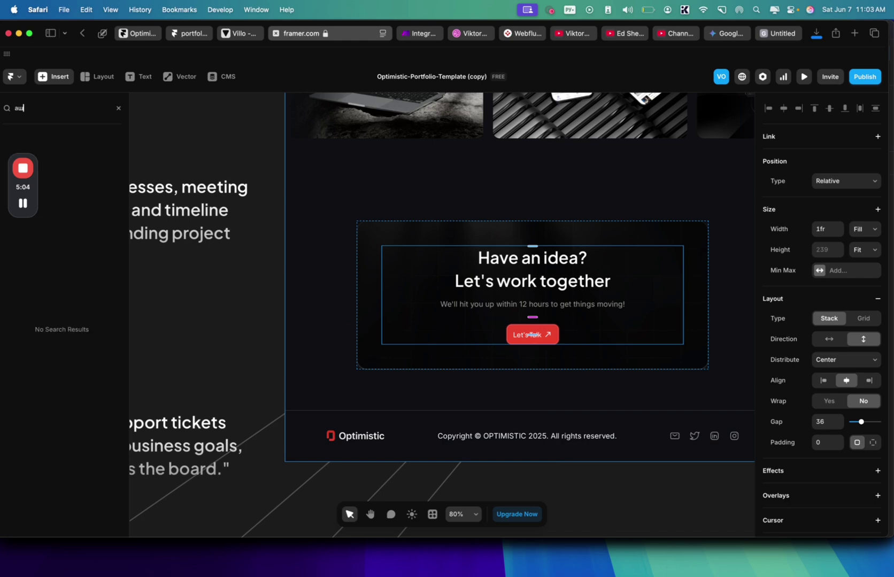
key("BackSpace")
type("form")
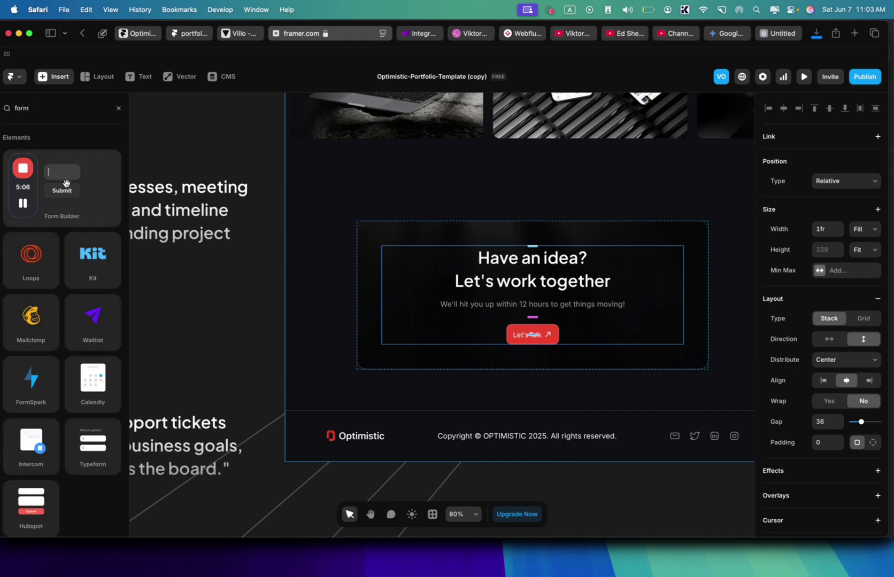
left_click_drag(69, 183, 529, 319)
- Delete the Let's Talk button and the Location field from the Framer contact form
left_click(544, 495)
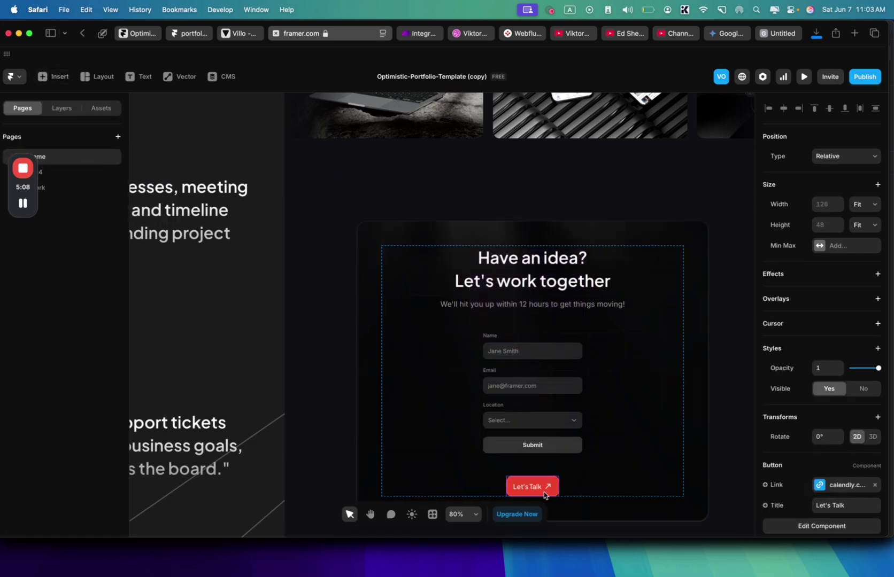
key("BackSpace")
left_click(543, 415)
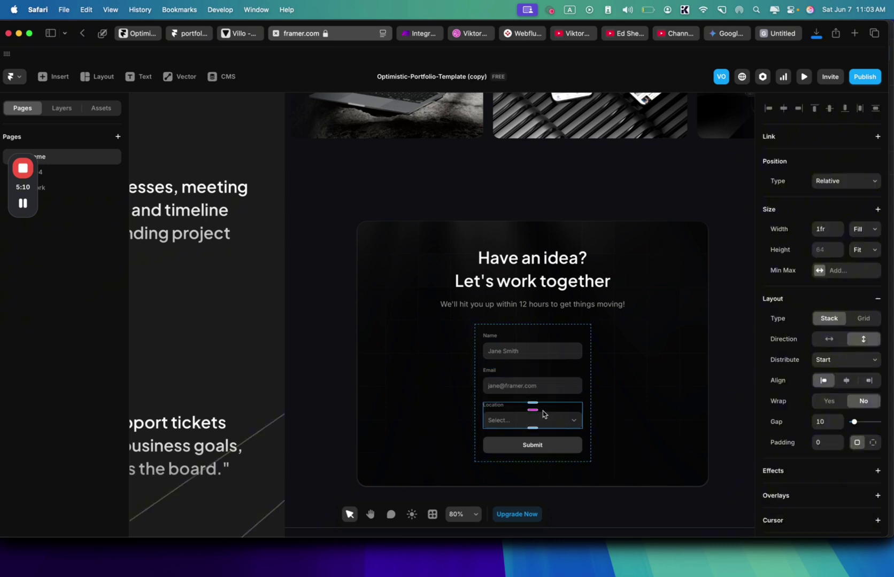
left_click(543, 414)
key("BackSpace")
- Give the first input the placeholder 'Proejct Desciption' and make it a Text Area
left_click(521, 344)
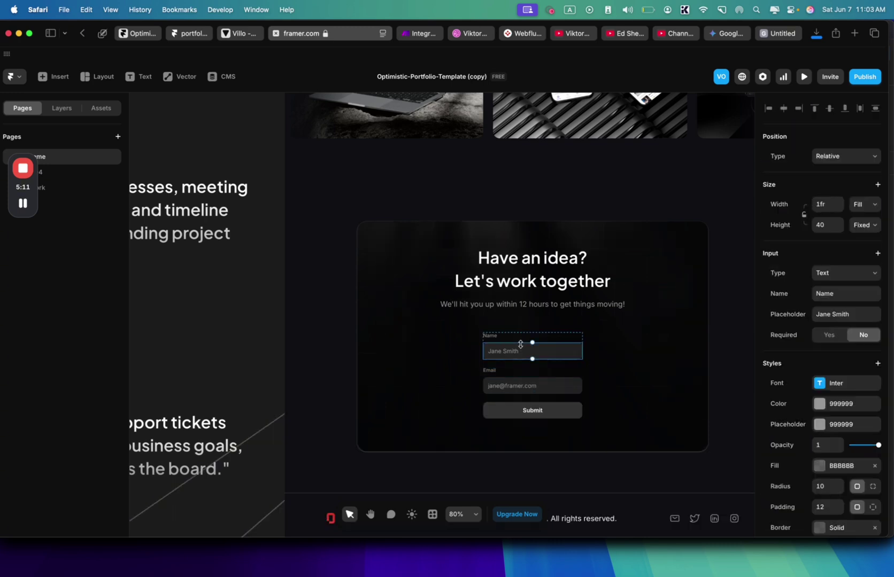
left_click(847, 293)
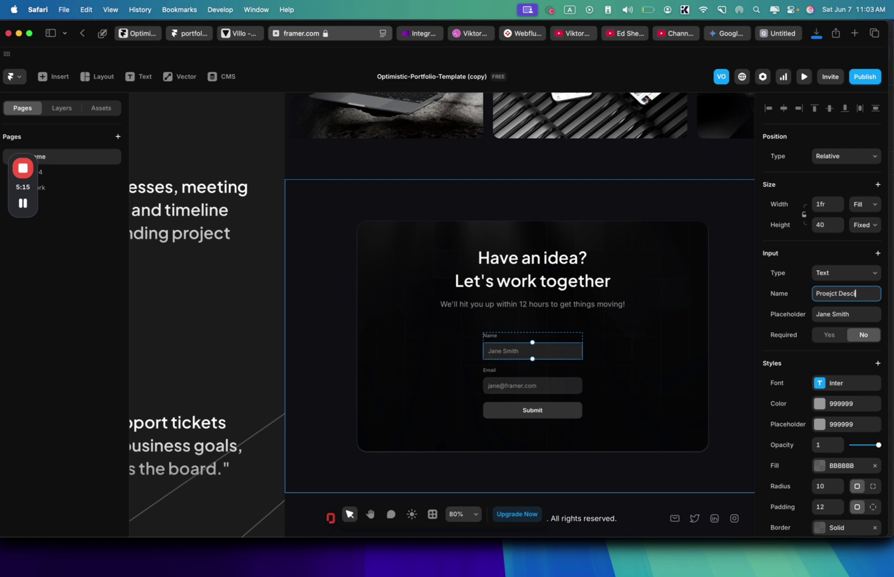
key("super+a")
key("super+c")
left_click(838, 314)
key("super+v")
left_click(823, 273)
left_click(828, 281)
- Set the form to send submissions to a Webhook, with its API URL field ready
left_click(652, 336)
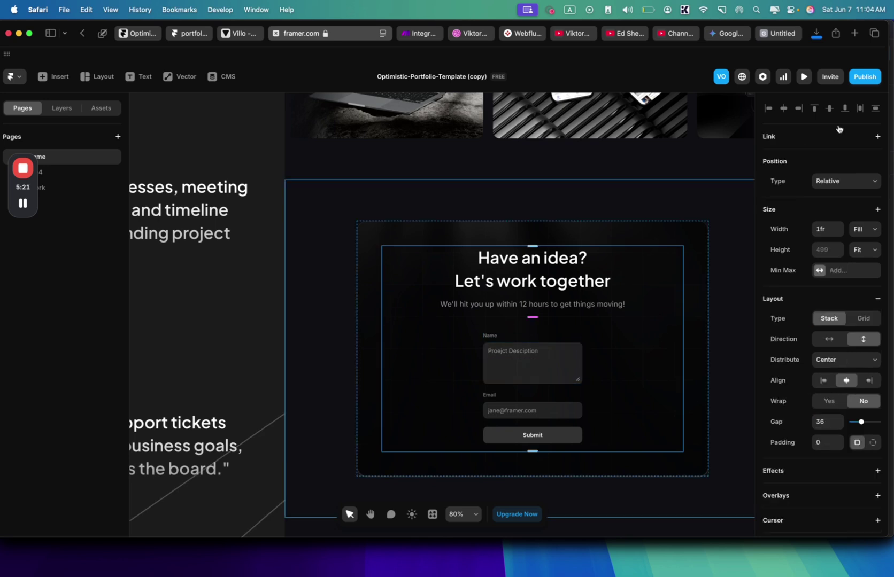
left_click(576, 335)
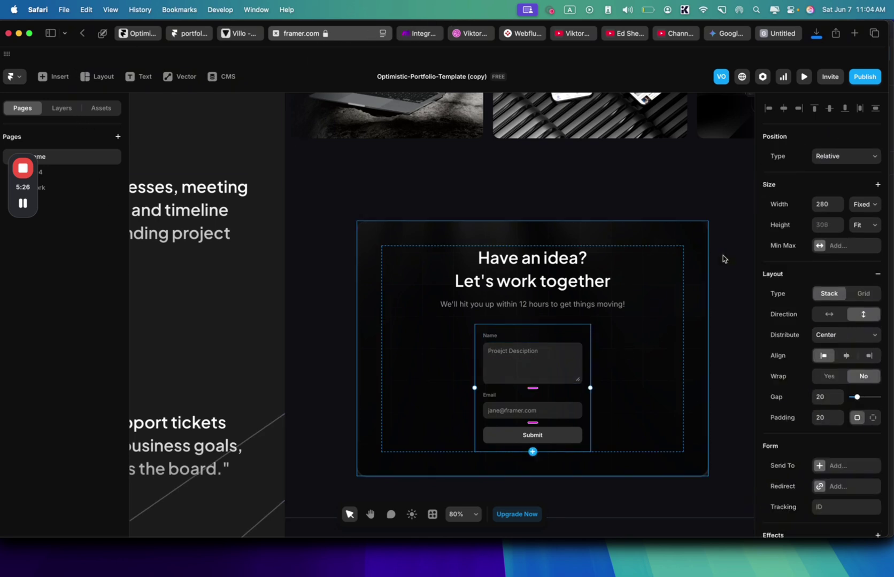
scroll(828, 347, "down", 5)
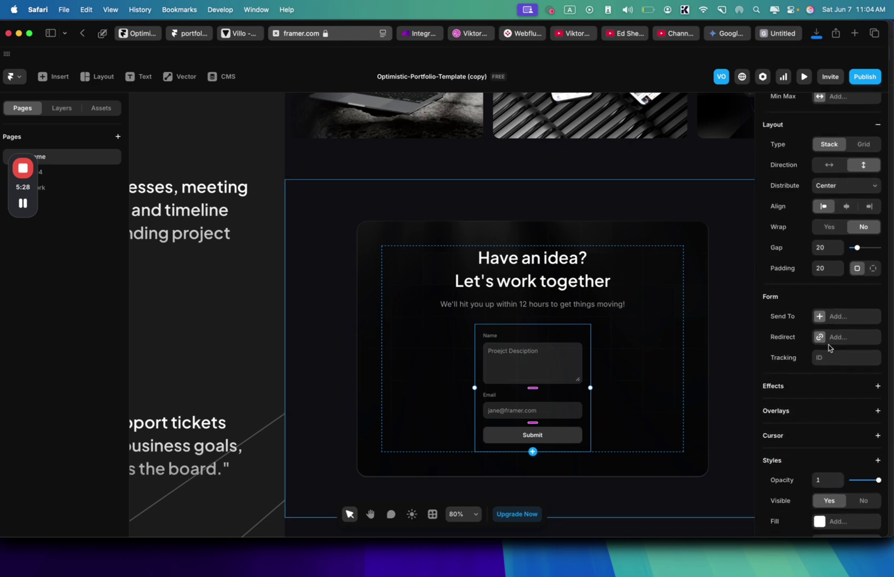
left_click(843, 322)
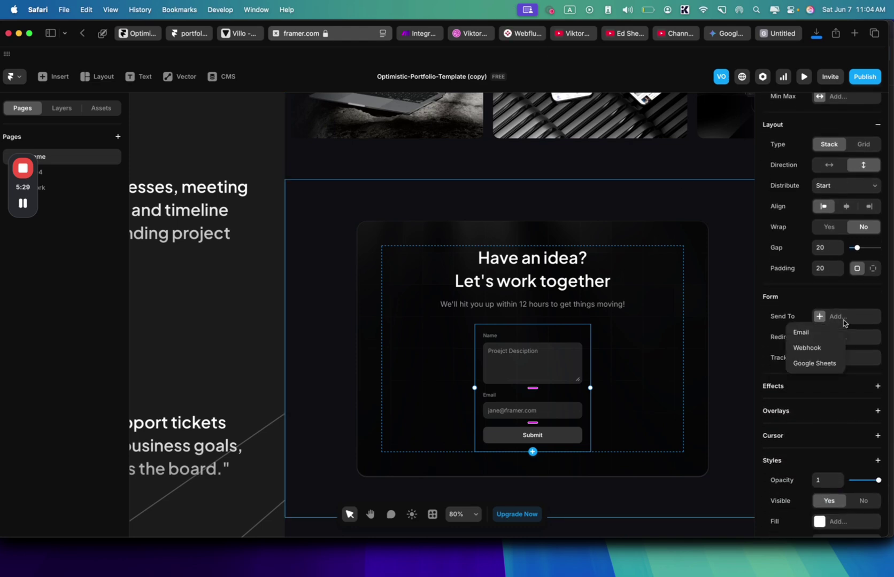
left_click(829, 348)
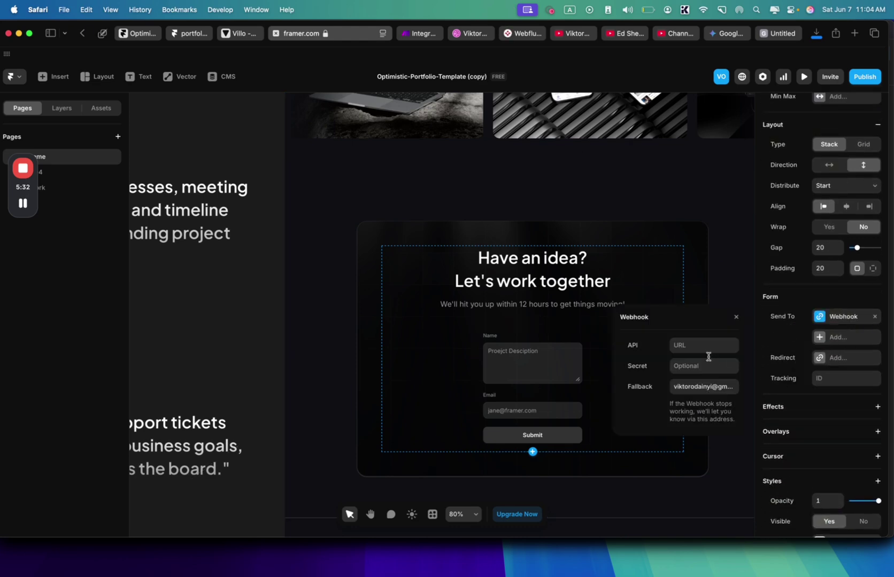
left_click(689, 344)
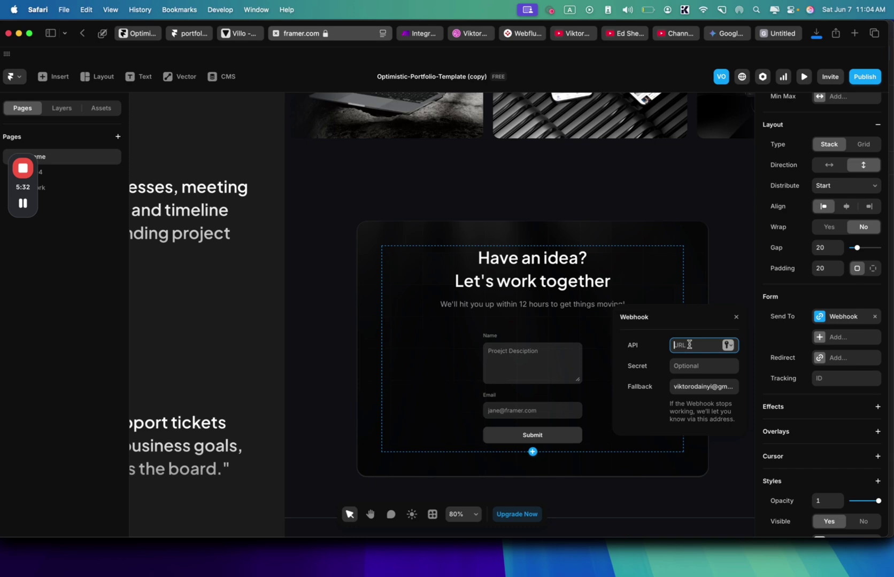
left_click(421, 33)
- Start the Make scenario with a Custom webhook named 'My gateway-webhook webhook' and copy its address
left_click(385, 284)
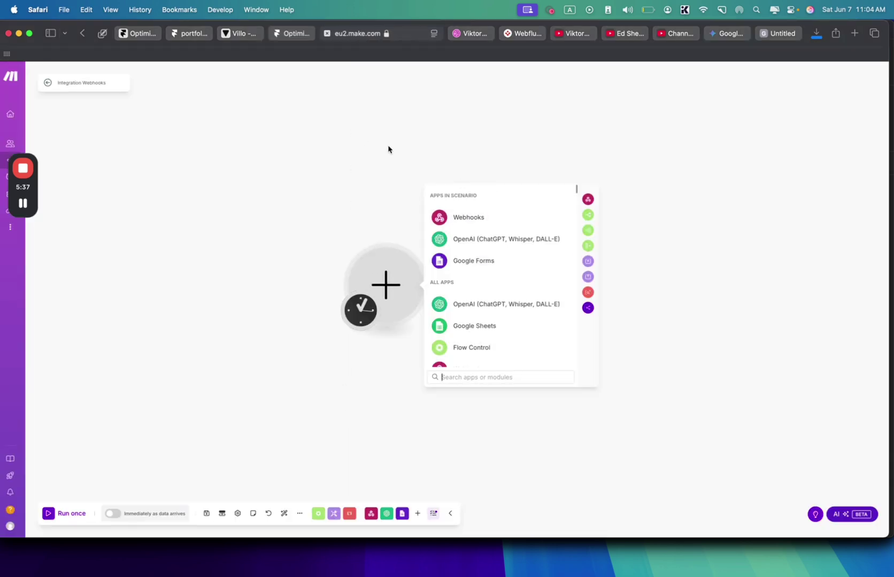
mouse_move(6, 78)
left_click(472, 219)
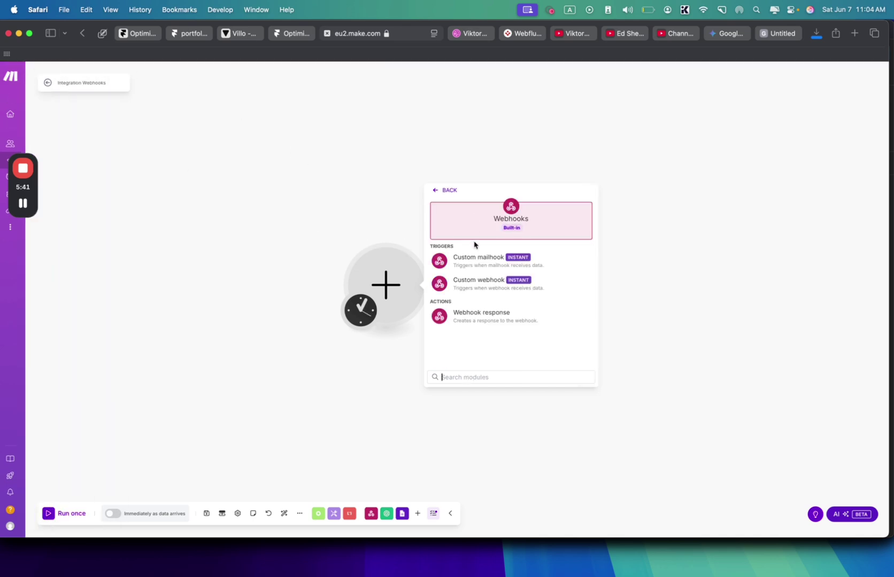
left_click(483, 289)
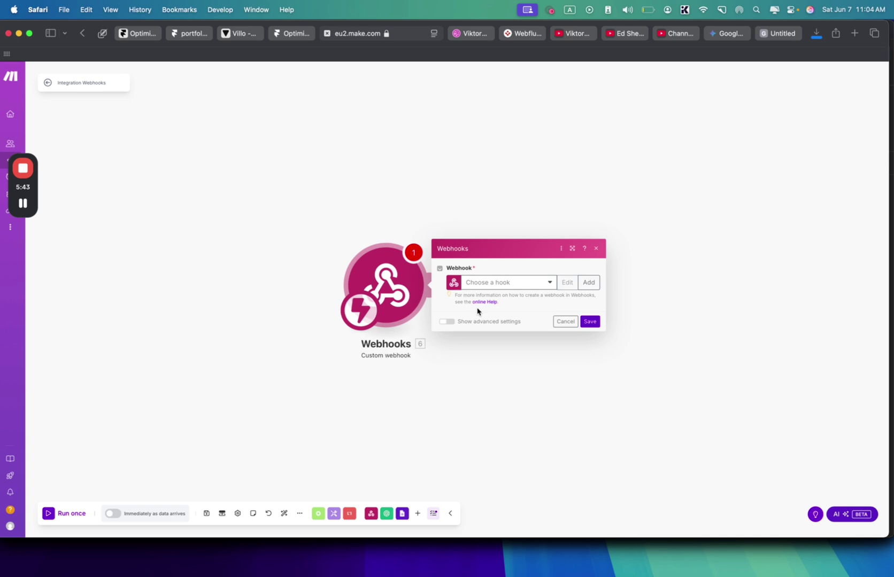
left_click(588, 282)
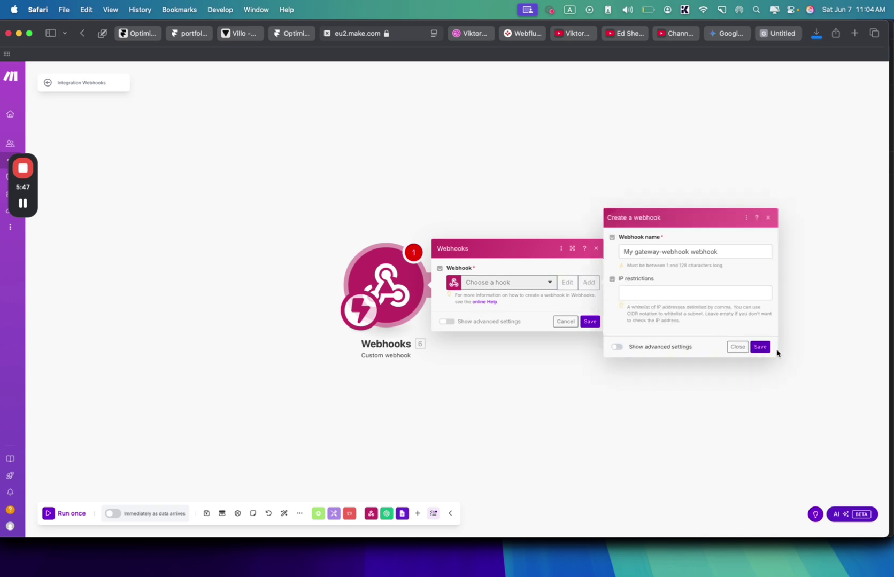
left_click(759, 347)
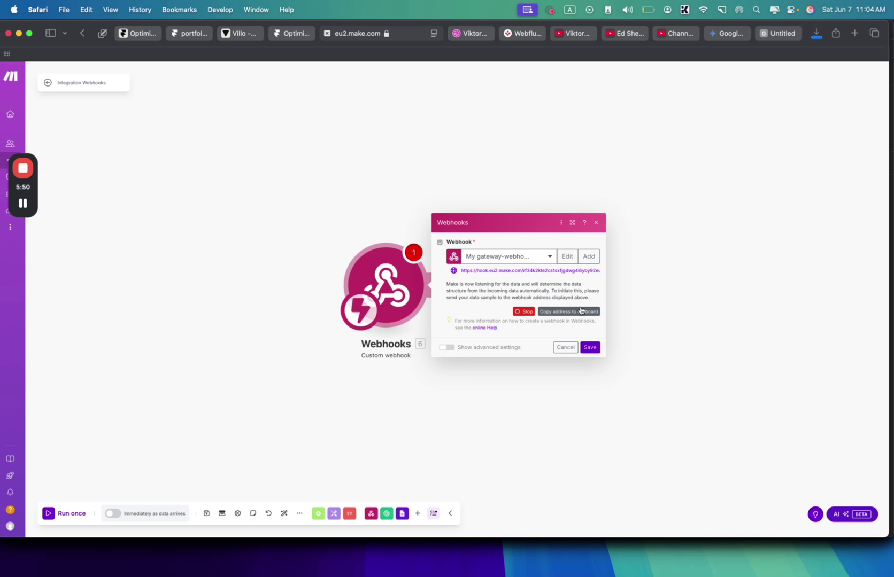
left_click(590, 316)
- Paste the webhook URL into Framer's API field, then preview and submit the form with 'test' values
left_click(300, 38)
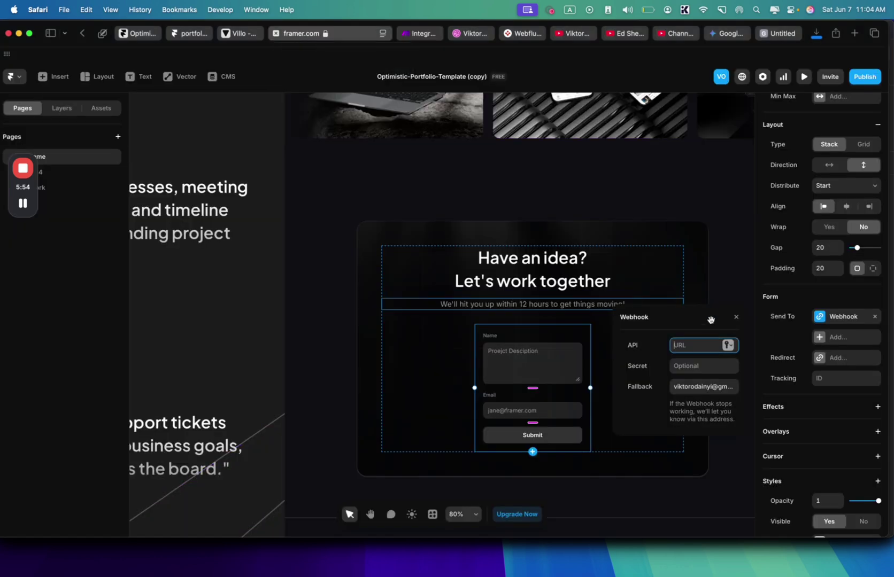
key("super+v")
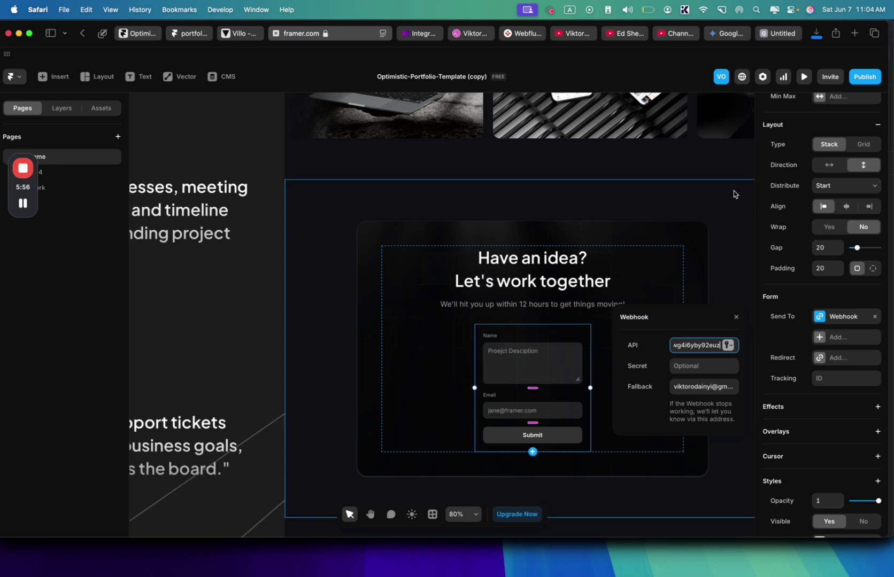
left_click(802, 77)
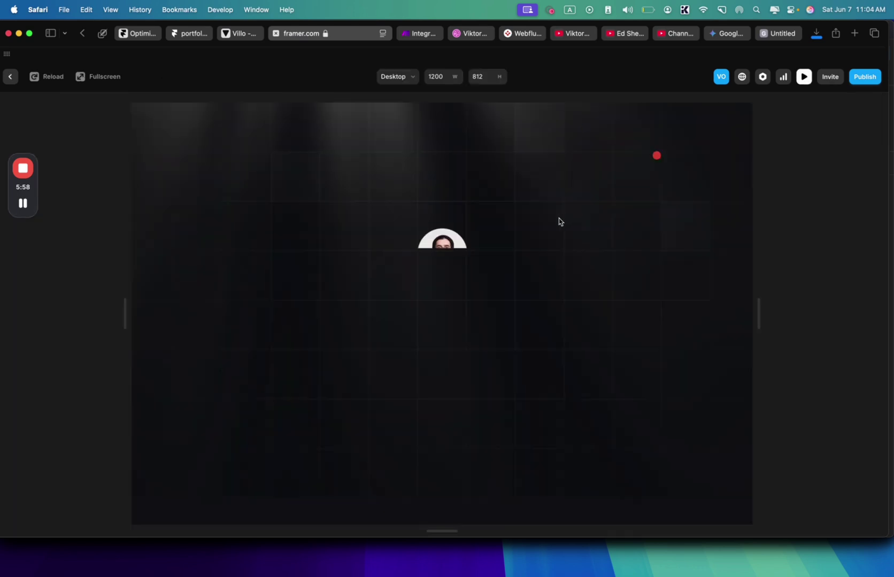
scroll(558, 220, "down", 15)
left_click(412, 269)
type("test")
left_click(399, 345)
type("test")
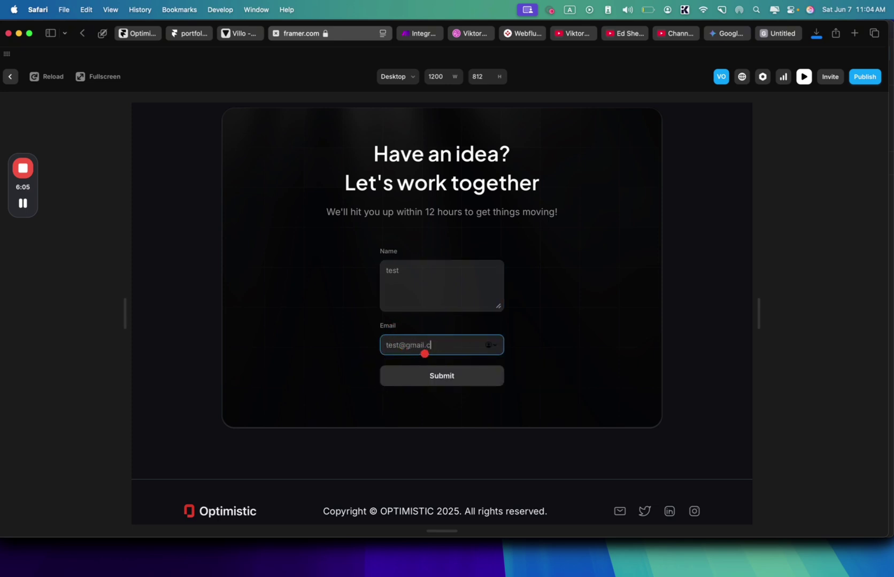
left_click(462, 371)
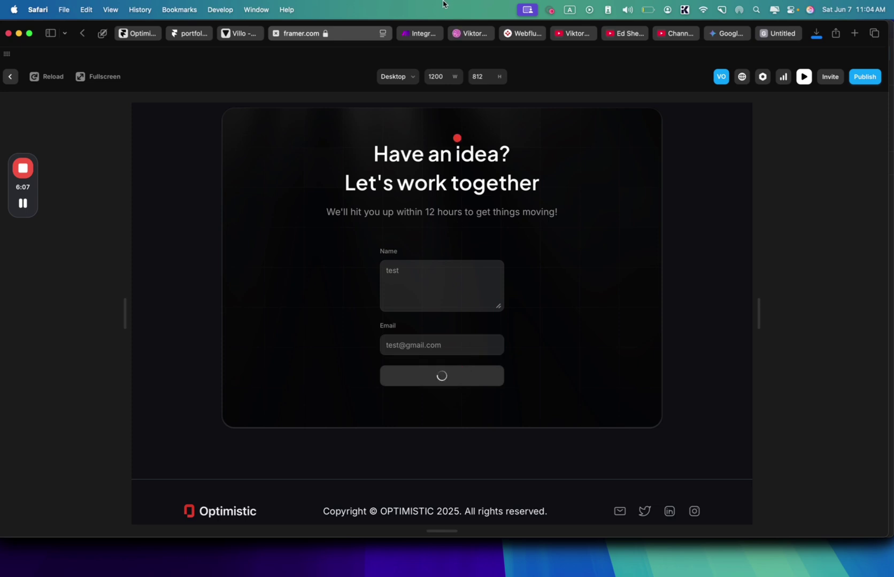
- Save the webhook module and run the Make scenario once so it waits for incoming data
left_click(426, 35)
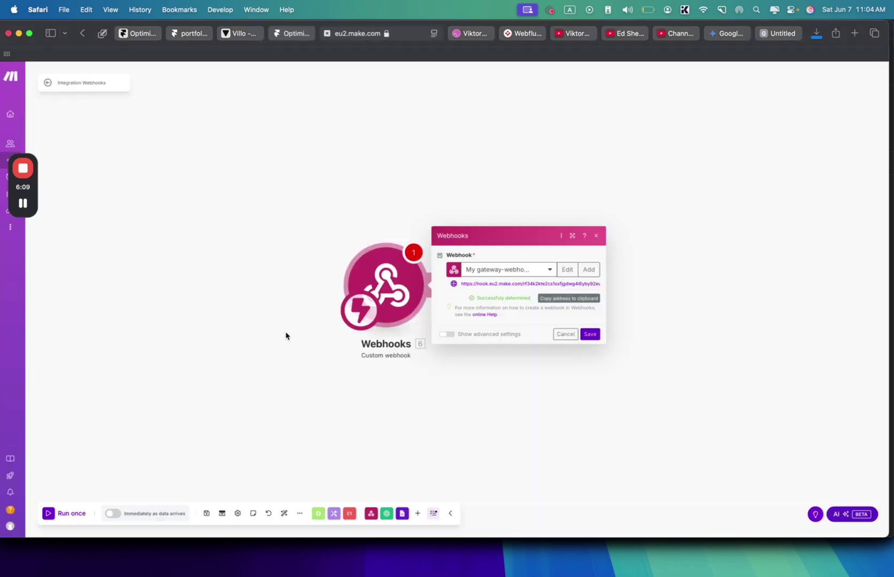
left_click(76, 514)
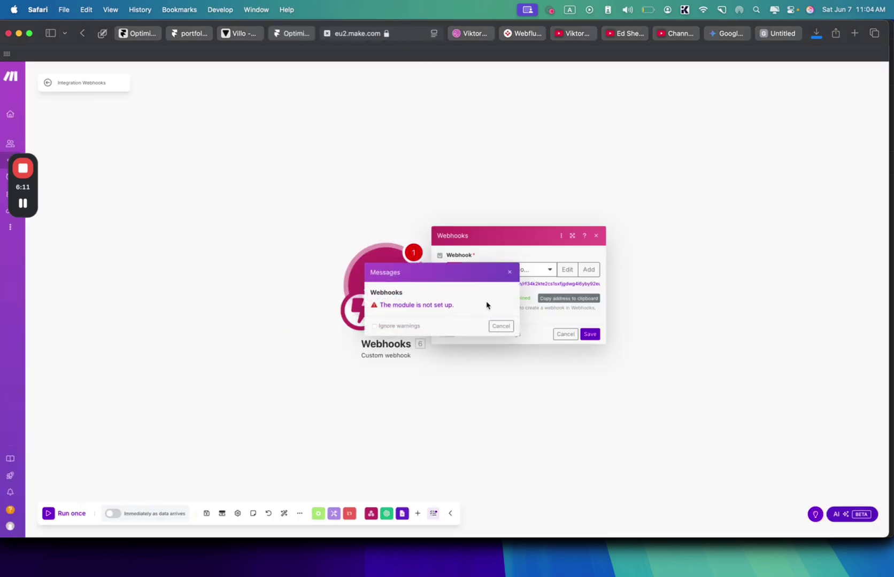
left_click(501, 326)
left_click(589, 334)
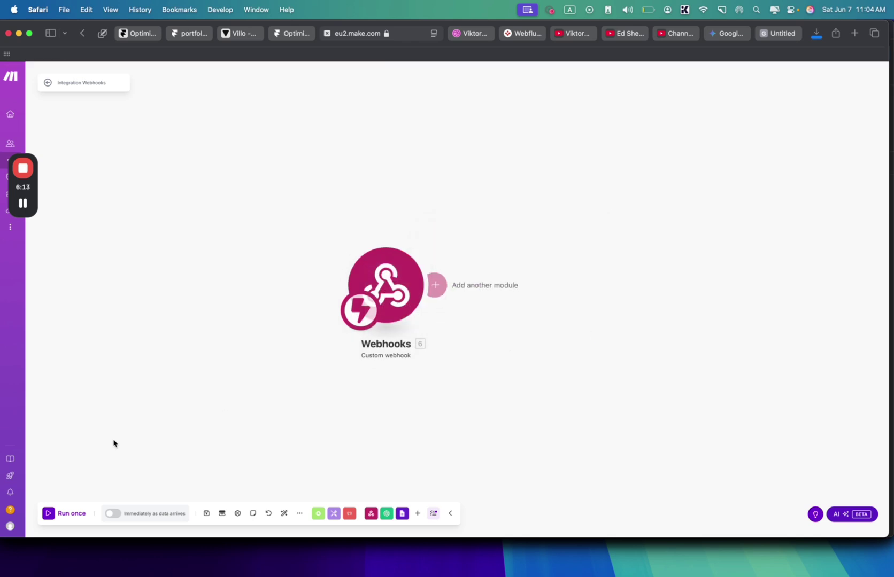
left_click(56, 514)
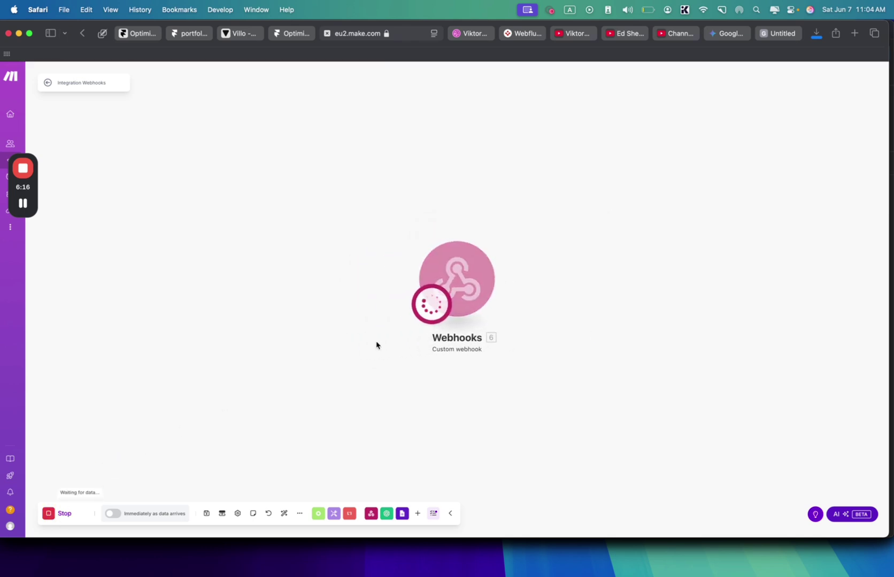
left_click(292, 33)
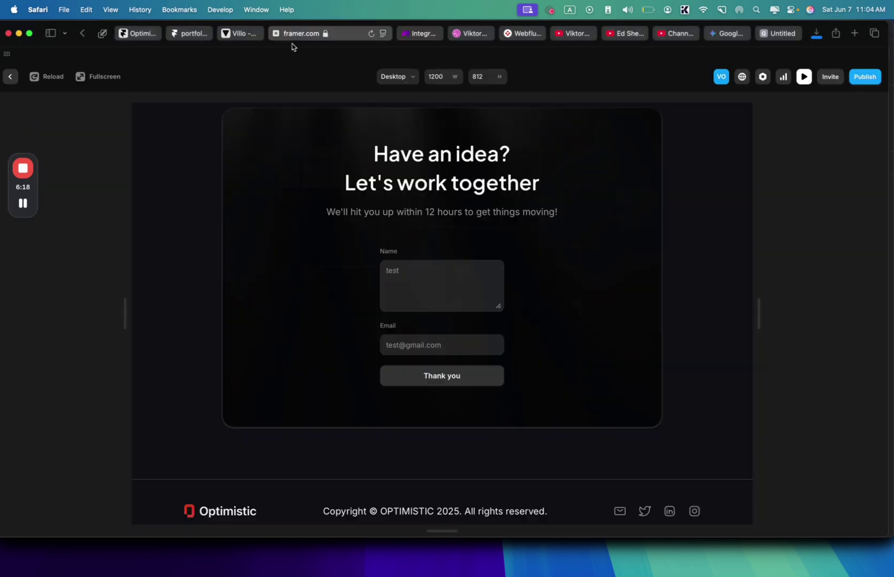
- Reopen the Framer preview and resubmit the form with 'test' in Name and Email
left_click(455, 354)
key("Escape")
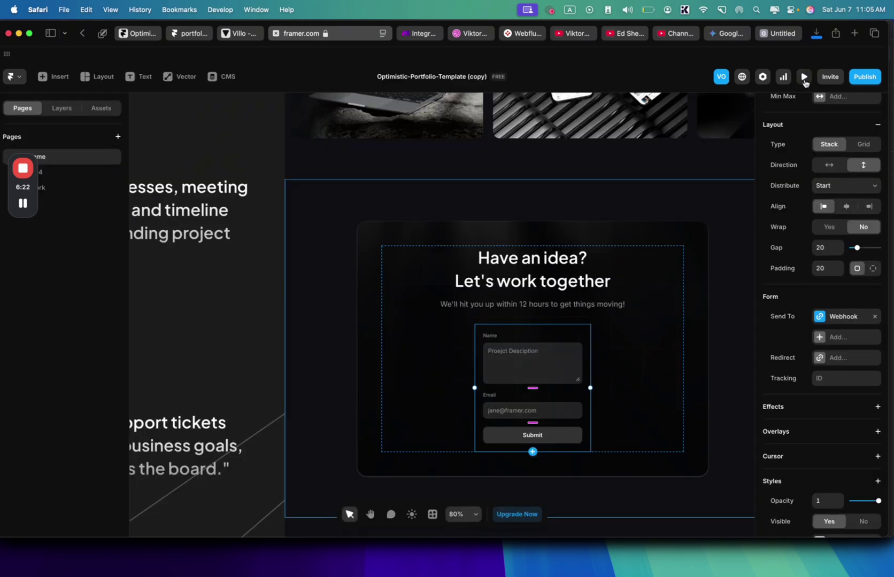
left_click(804, 78)
scroll(575, 338, "down", 10)
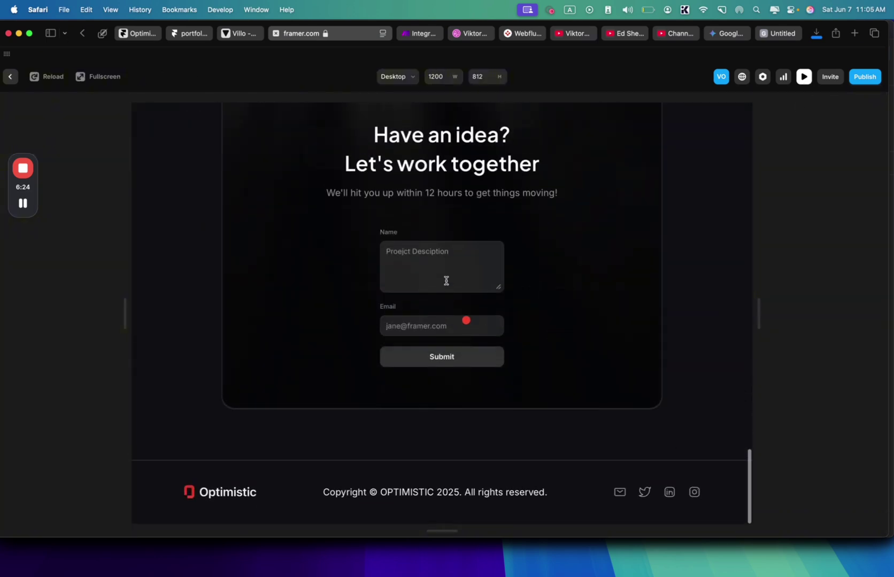
left_click(446, 280)
type("test")
left_click(438, 332)
type("test")
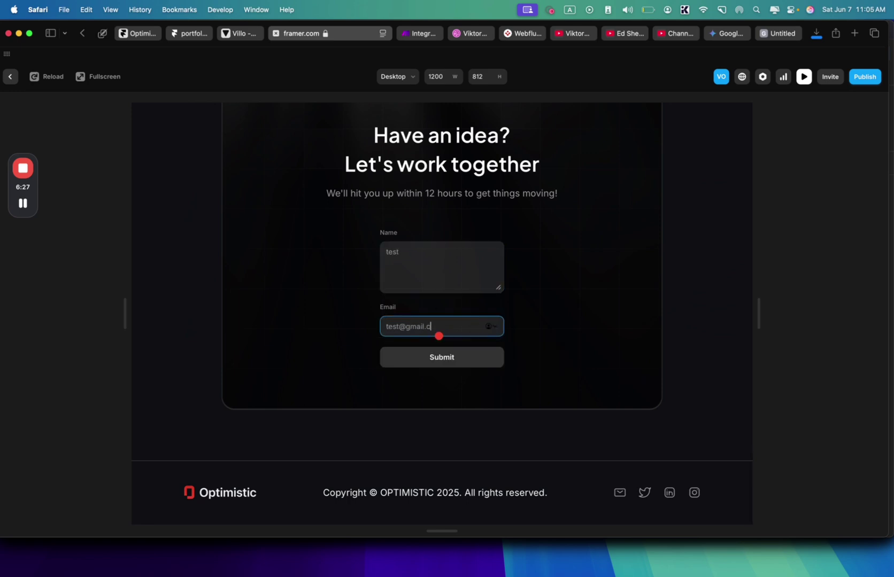
left_click(419, 33)
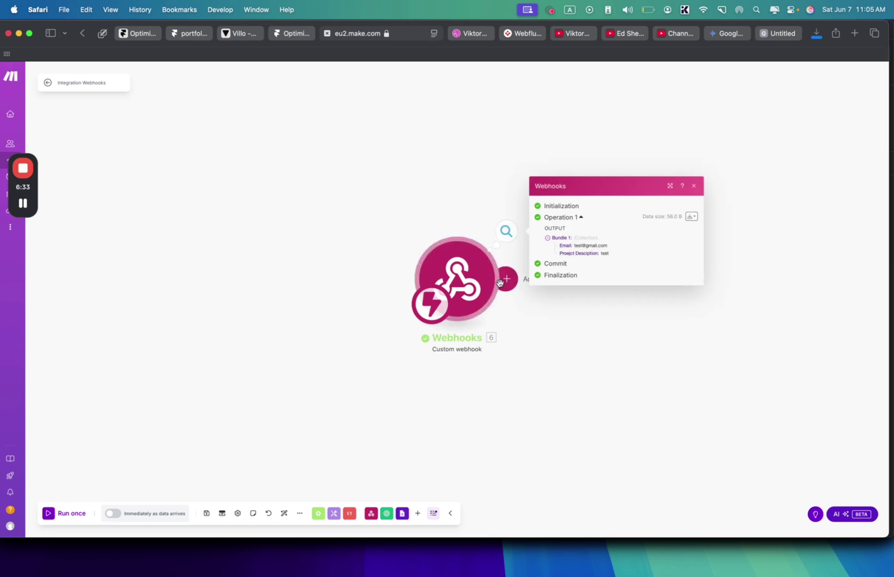
- Add an OpenAI Create a Chat Completion module after the webhook, using model gpt-4.1-mini
left_click(497, 280)
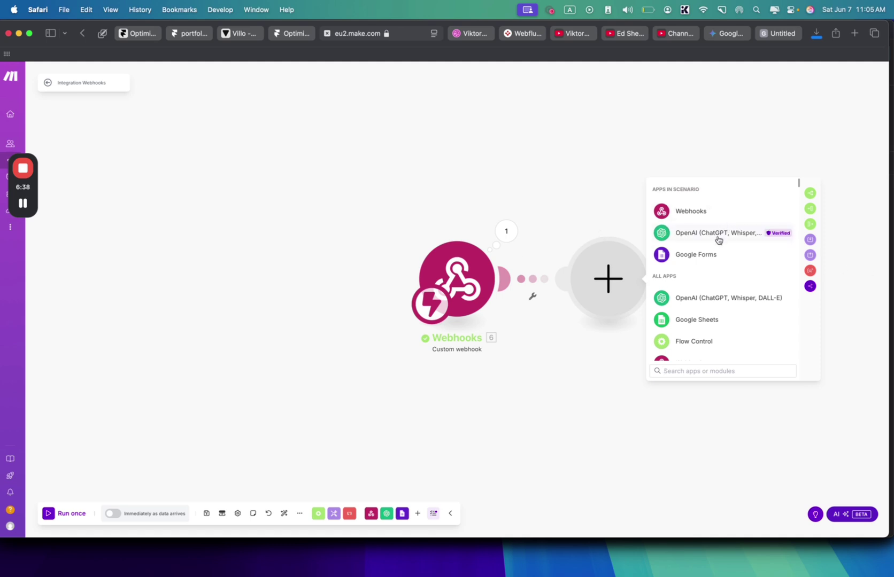
left_click(717, 236)
left_click(713, 306)
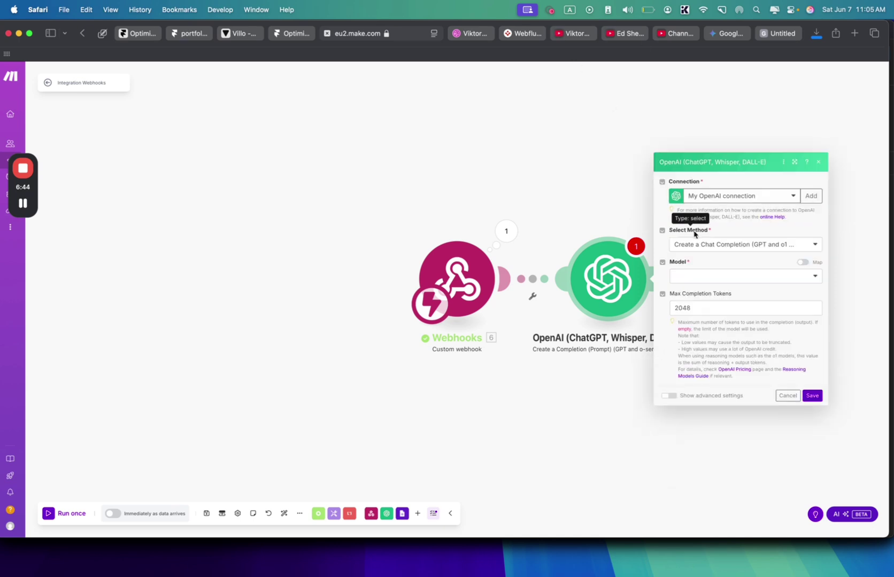
left_click(745, 286)
scroll(732, 355, "down", 5)
scroll(724, 374, "down", 2)
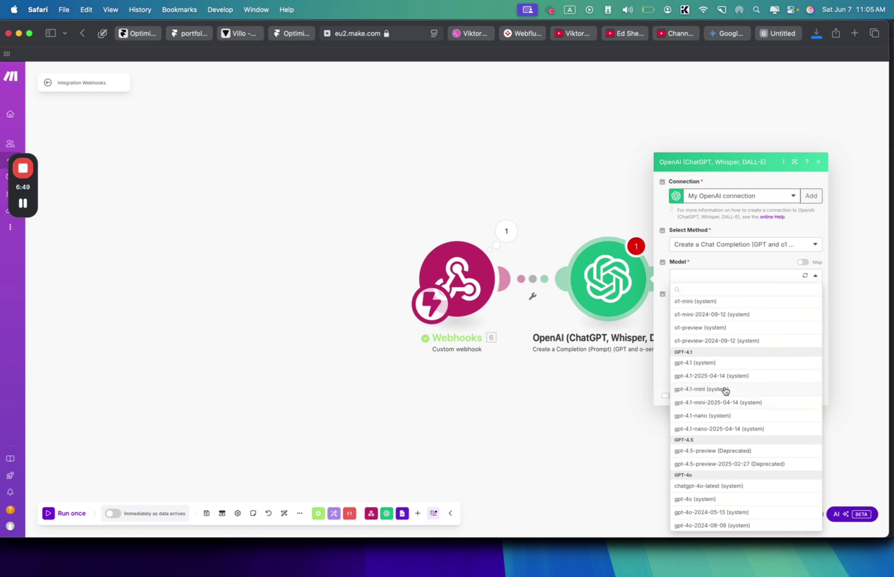
left_click(725, 390)
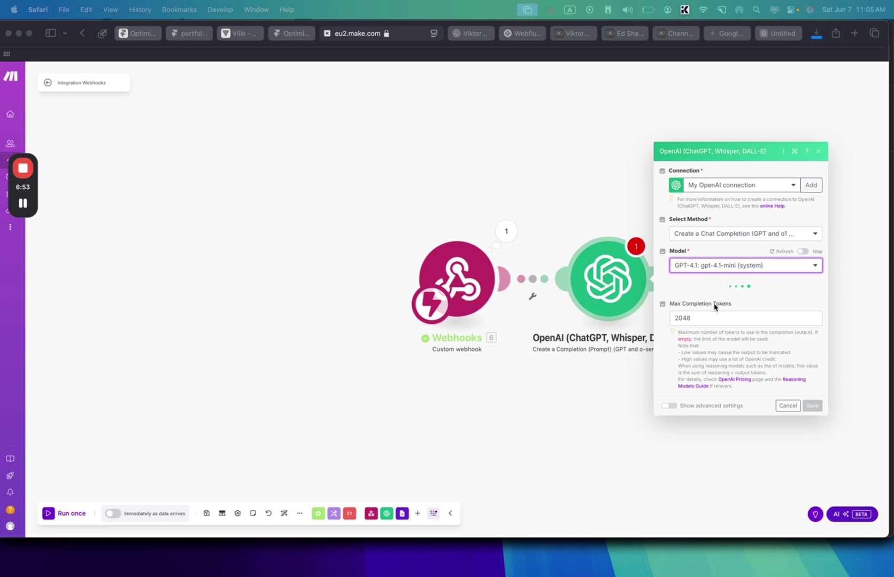
- Add a User message to the OpenAI module and paste the prepared client-questions prompt
left_click(694, 288)
left_click(713, 291)
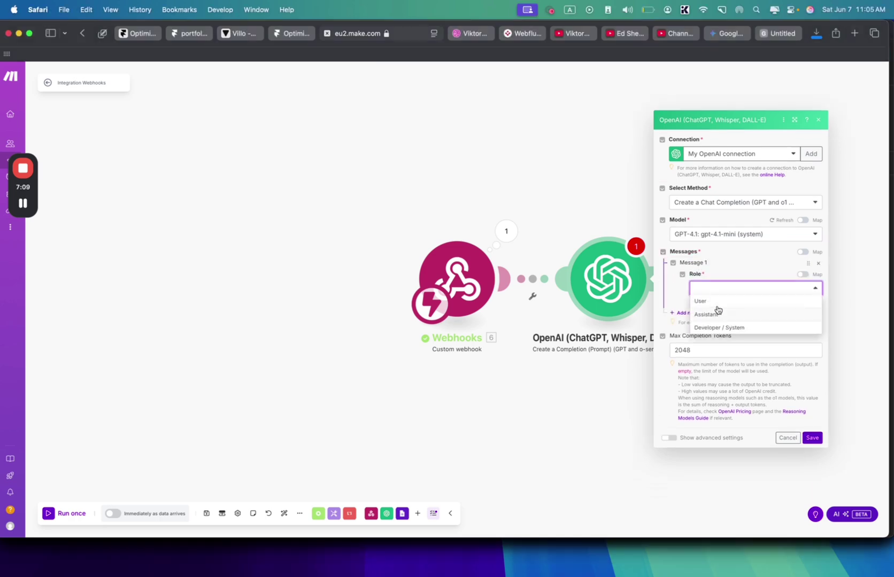
left_click(716, 305)
left_click(717, 277)
key("super+v")
- Delete the stray transcription note and leftover line from the pasted prompt
scroll(719, 320, "up", 5)
left_click(719, 305)
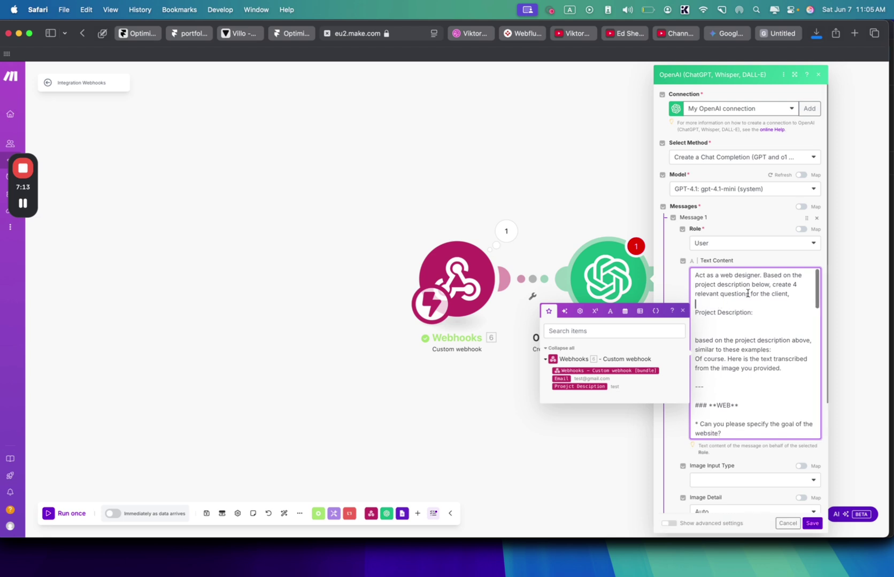
left_click_drag(748, 292, 708, 273)
left_click(761, 298)
scroll(762, 298, "down", 1)
left_click(758, 289)
scroll(752, 297, "down", 1)
scroll(748, 299, "up", 1)
left_click_drag(706, 302, 787, 336)
scroll(787, 335, "down", 1)
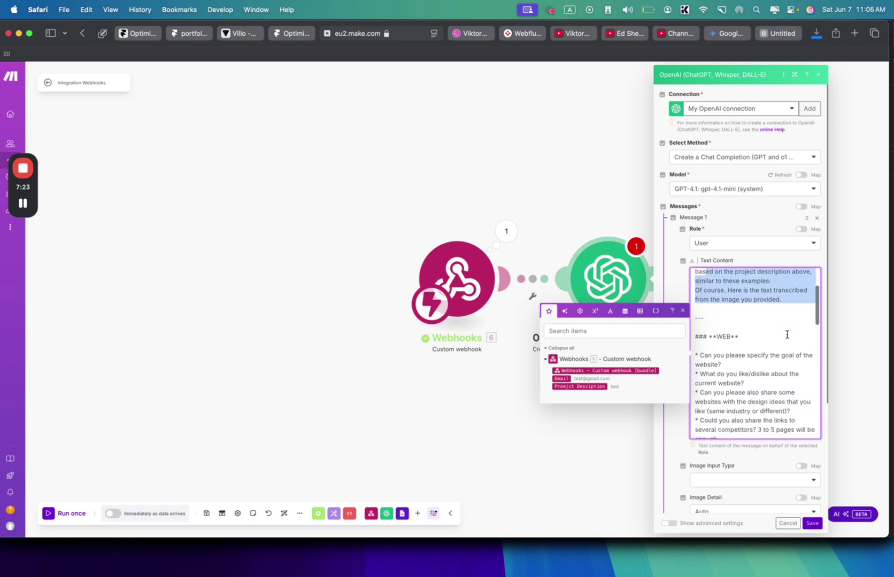
left_click(787, 335)
scroll(787, 334, "down", 1)
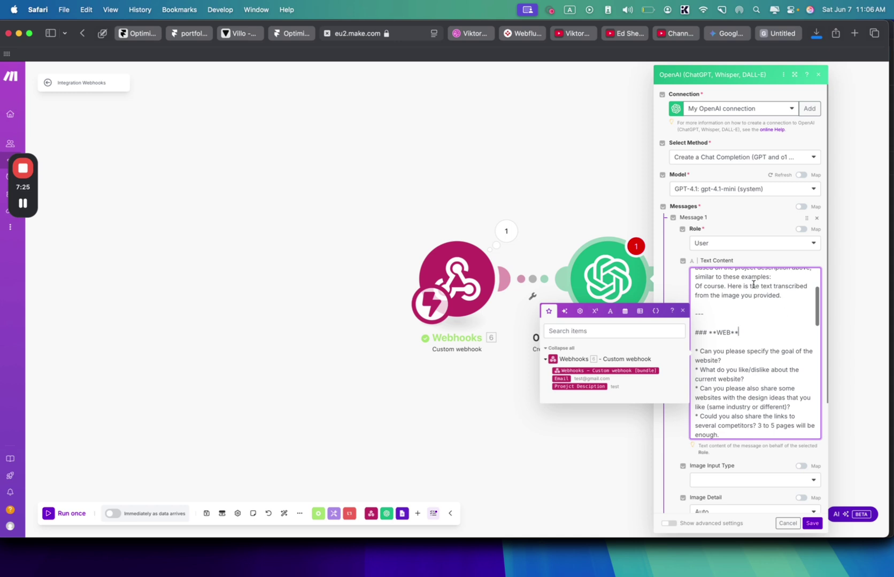
left_click_drag(785, 296, 725, 286)
key("BackSpace")
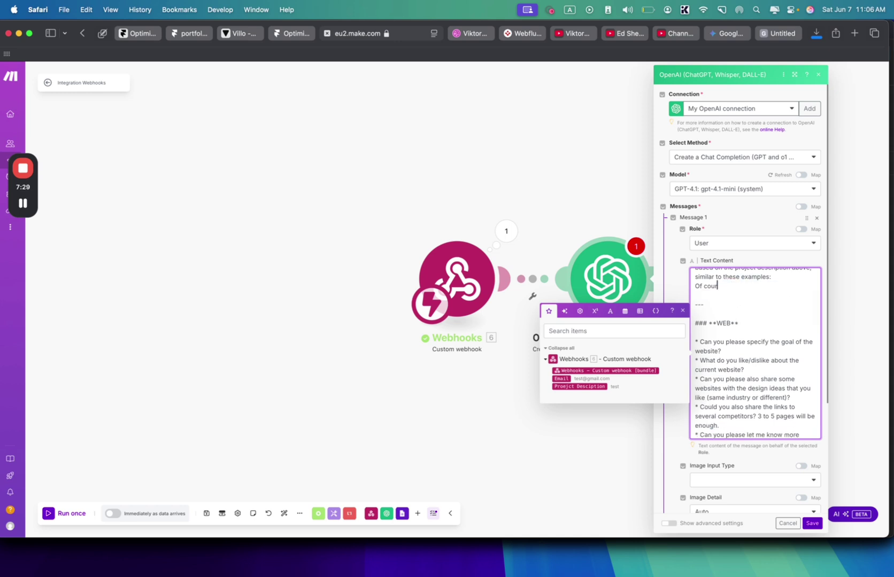
key("BackSpace")
key("BackSpace")
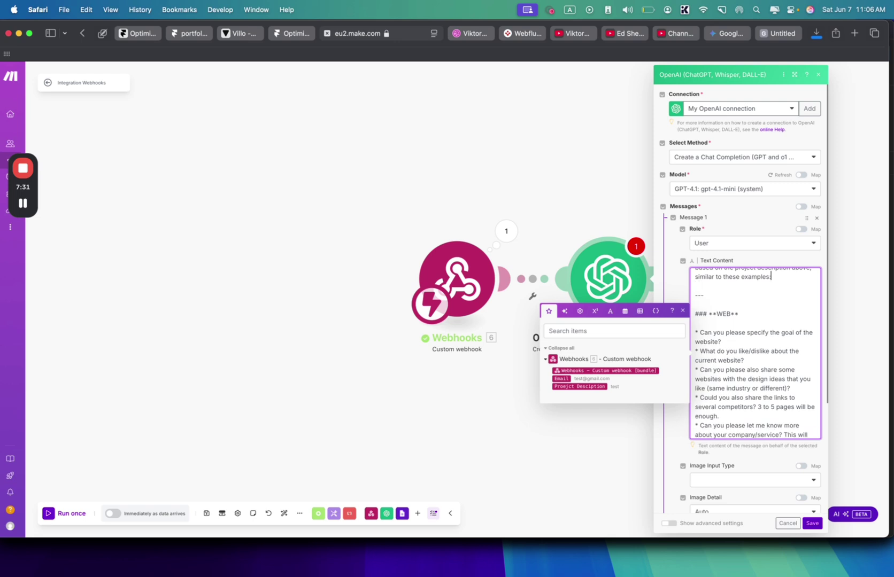
- Review the rest of the prompt and select the '[text is cut off]' placeholder for replacement
scroll(724, 310, "up", 1)
scroll(724, 309, "down", 5)
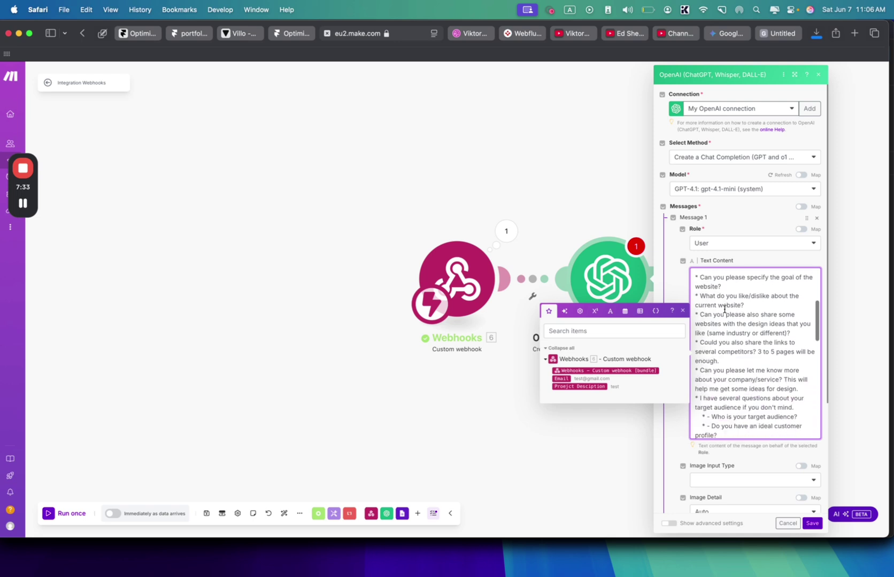
left_click_drag(722, 286, 742, 316)
scroll(743, 329, "down", 3)
scroll(743, 329, "down", 5)
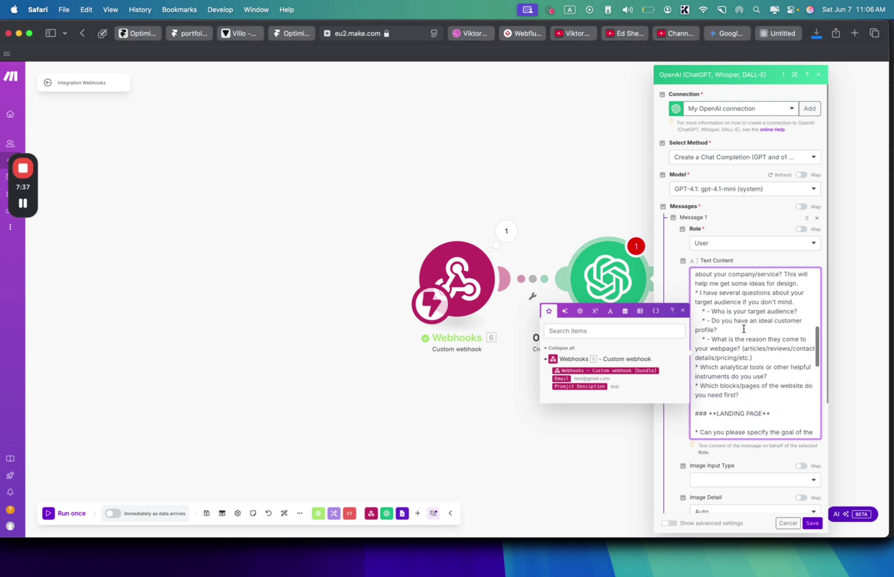
scroll(743, 329, "down", 6)
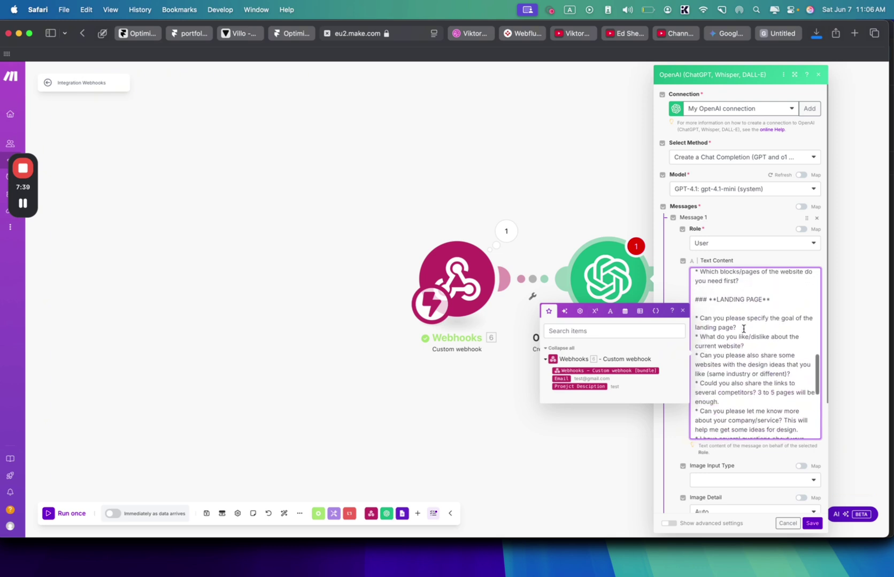
scroll(743, 328, "down", 5)
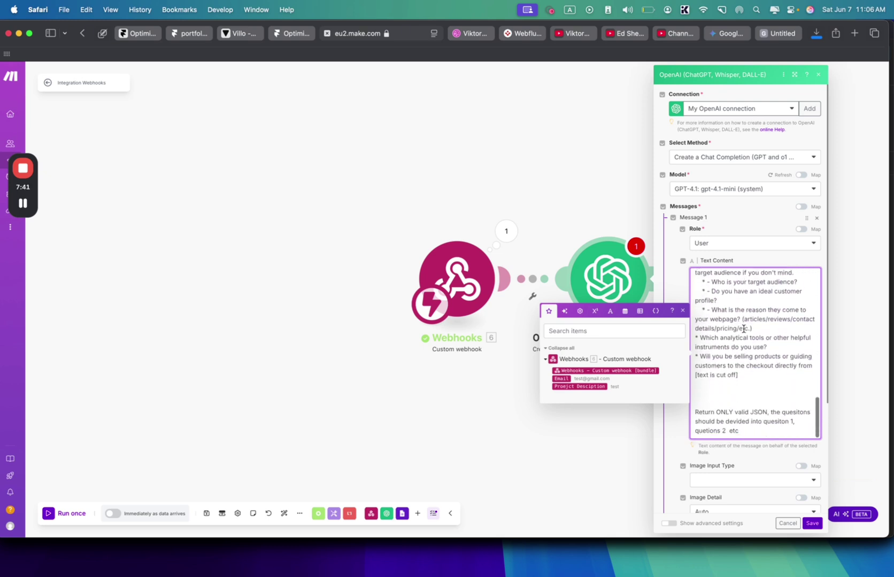
left_click_drag(748, 377, 695, 377)
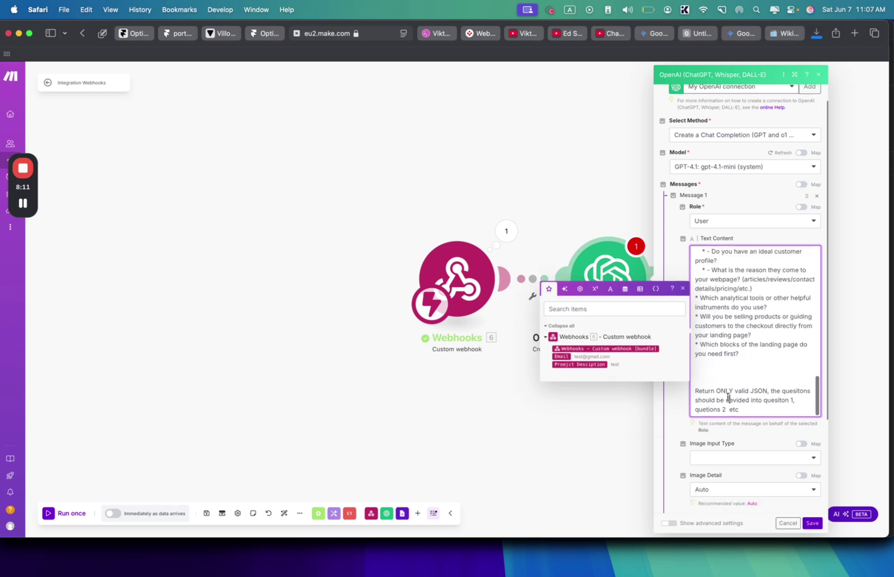
scroll(728, 398, "down", 3)
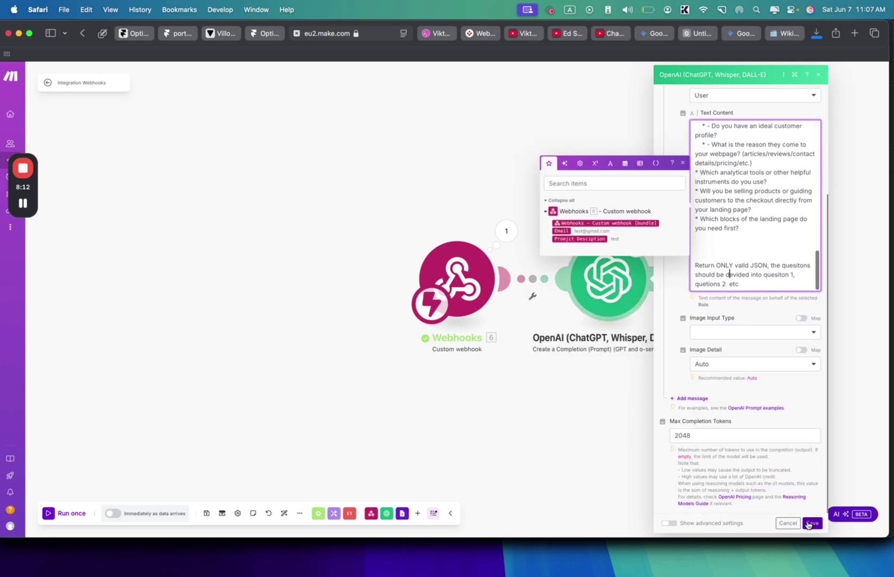
- Save the OpenAI module and add a Google Forms 'Create a Form' module after it
left_click(811, 523)
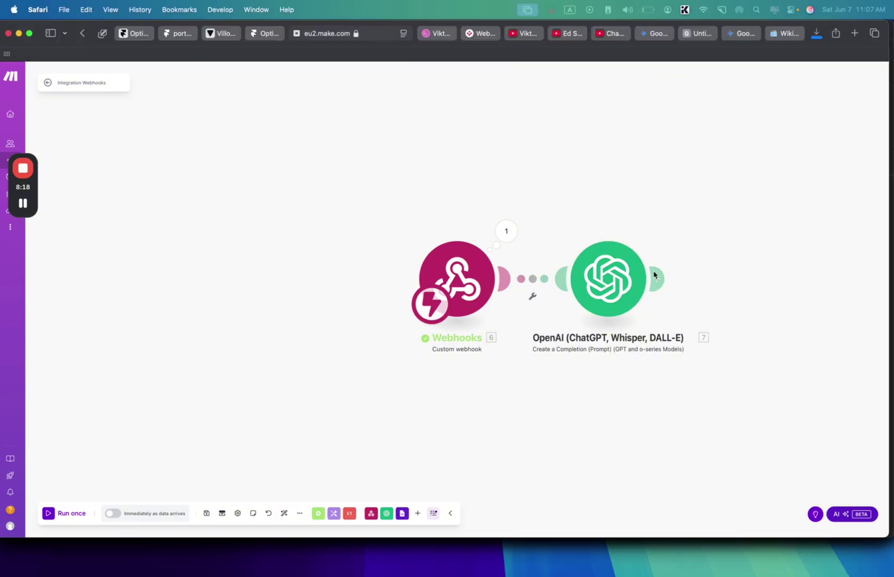
left_click(656, 278)
left_click(588, 254)
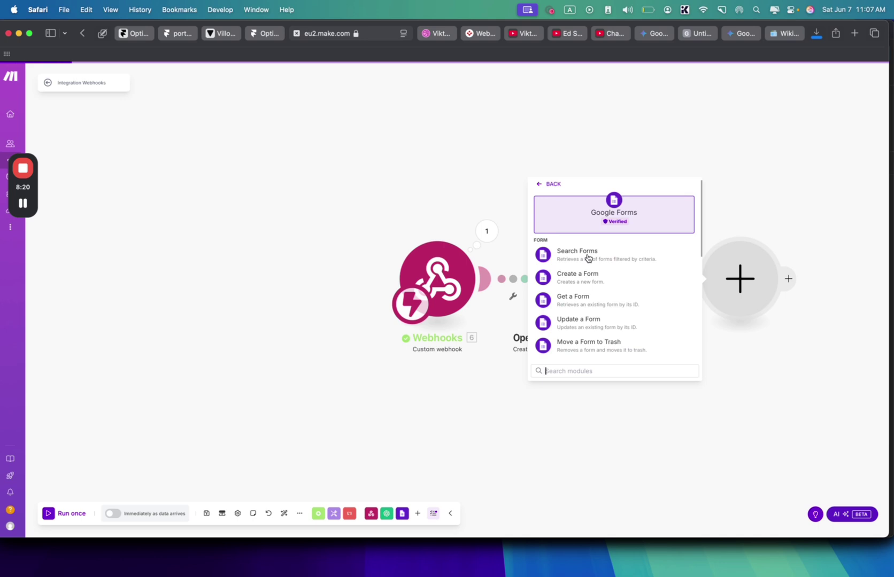
left_click(604, 282)
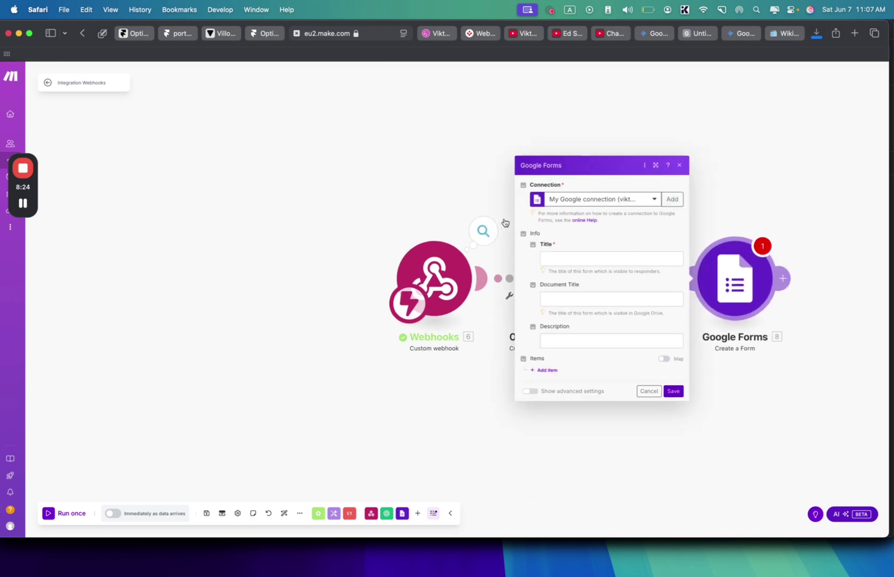
- Title the form 'Client question', add one item, and close the setup after saving fails
left_click(553, 258)
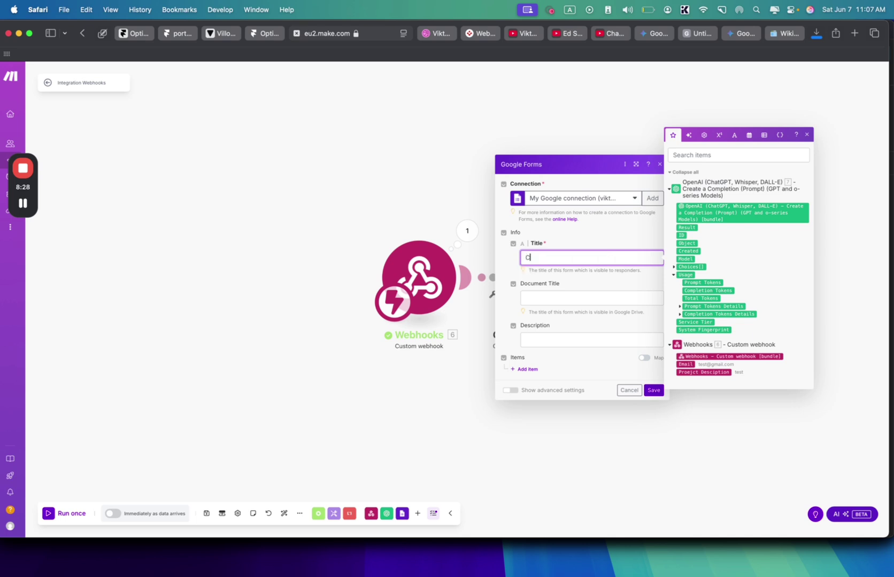
type("Client questionire")
left_click(519, 369)
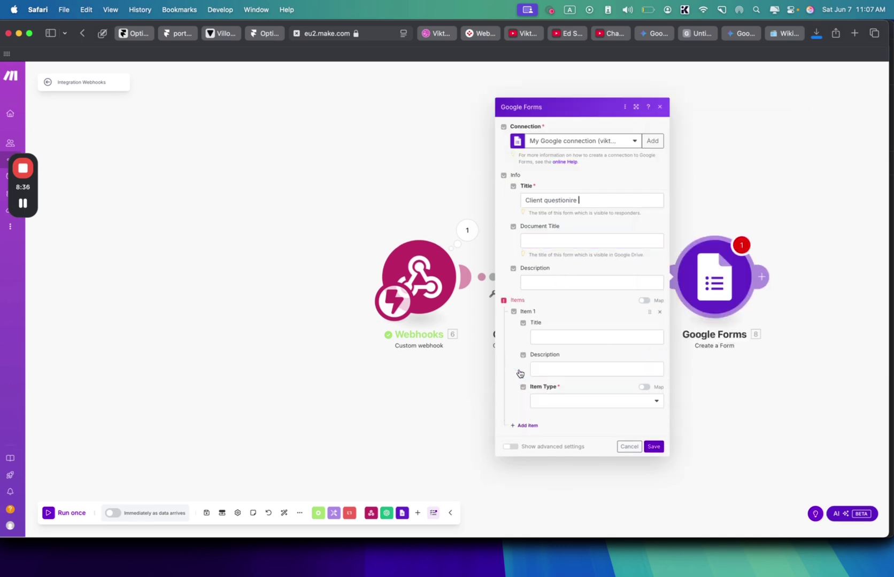
left_click(547, 338)
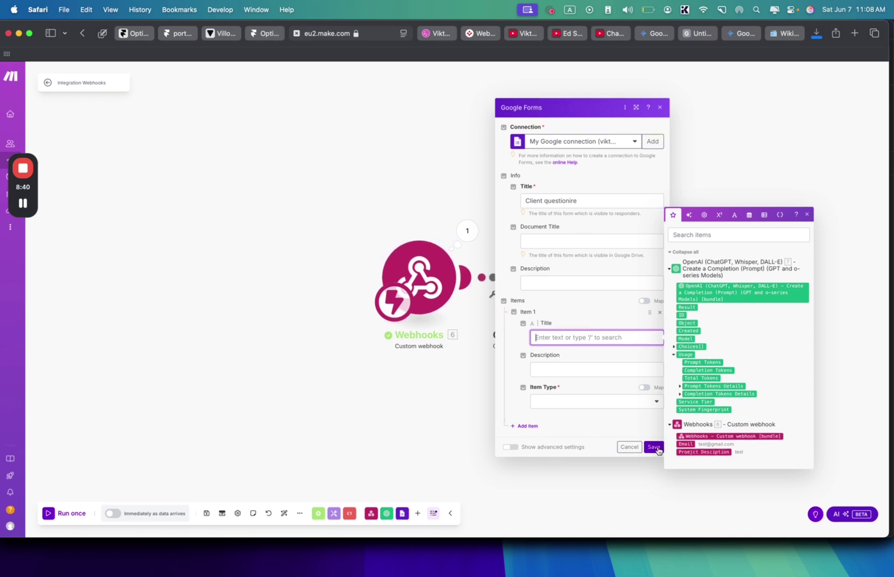
left_click(657, 449)
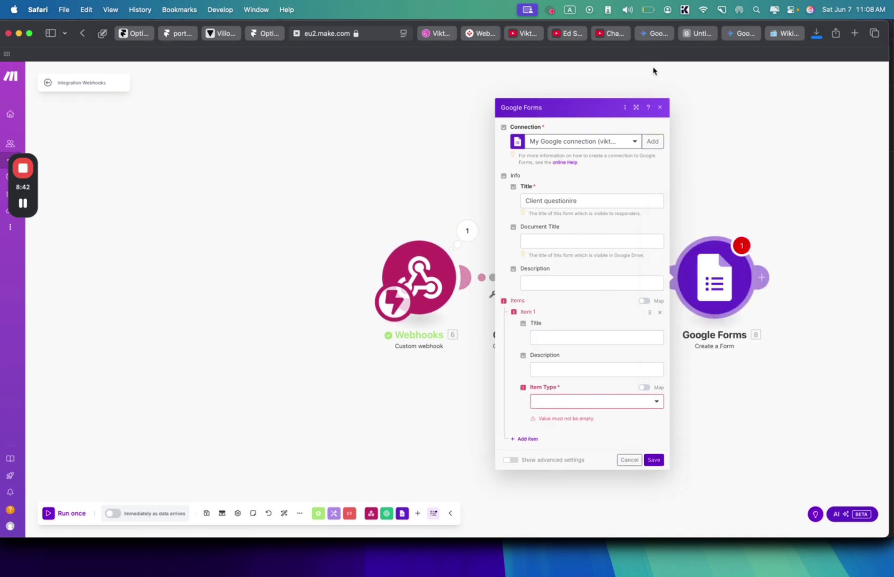
left_click(659, 108)
- Run only the OpenAI module and inspect the four client questions it returns as JSON
right_click(579, 272)
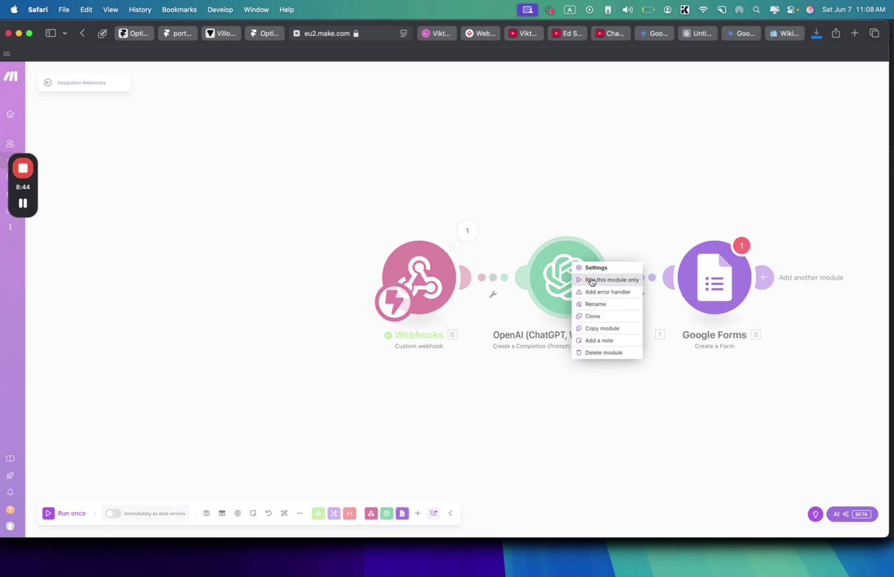
left_click(591, 280)
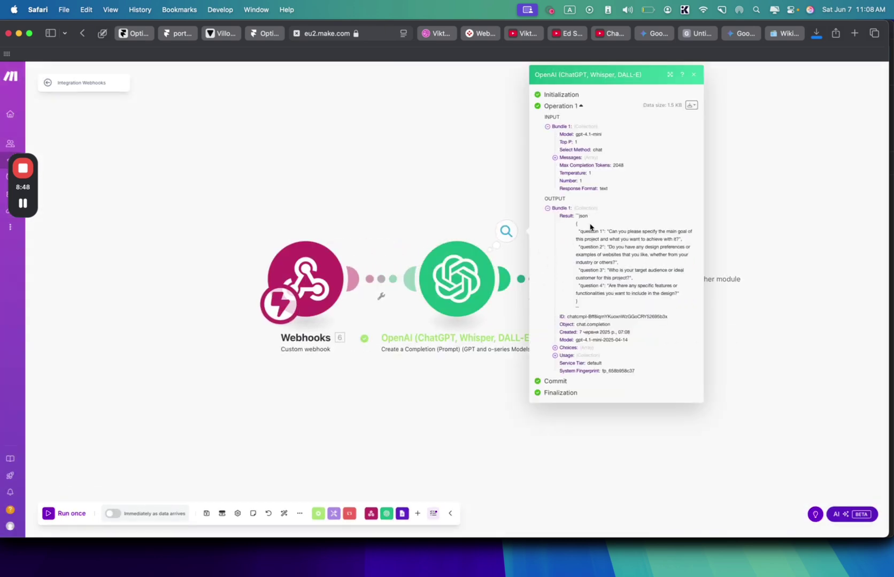
left_click_drag(590, 226, 616, 287)
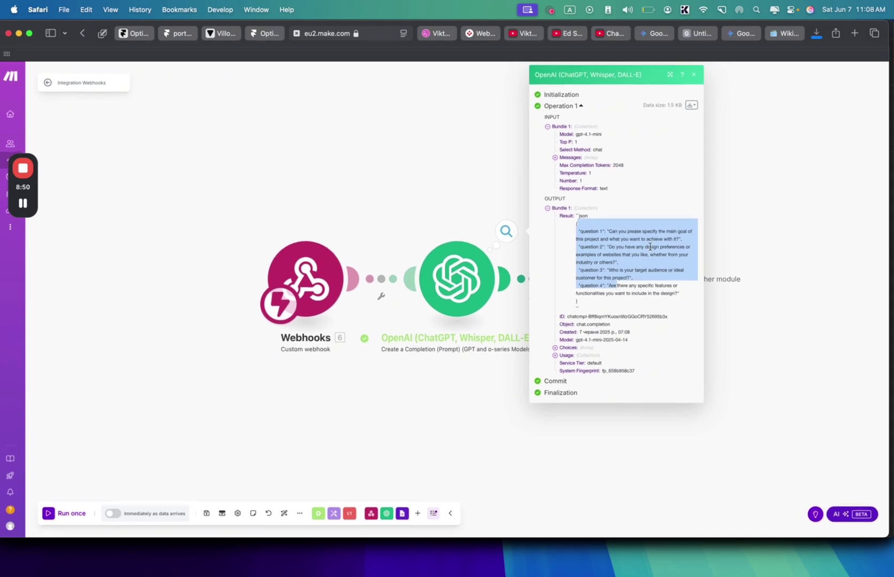
left_click(758, 239)
- Check which data can map into the Google Forms title, then reopen the OpenAI module settings
left_click(648, 278)
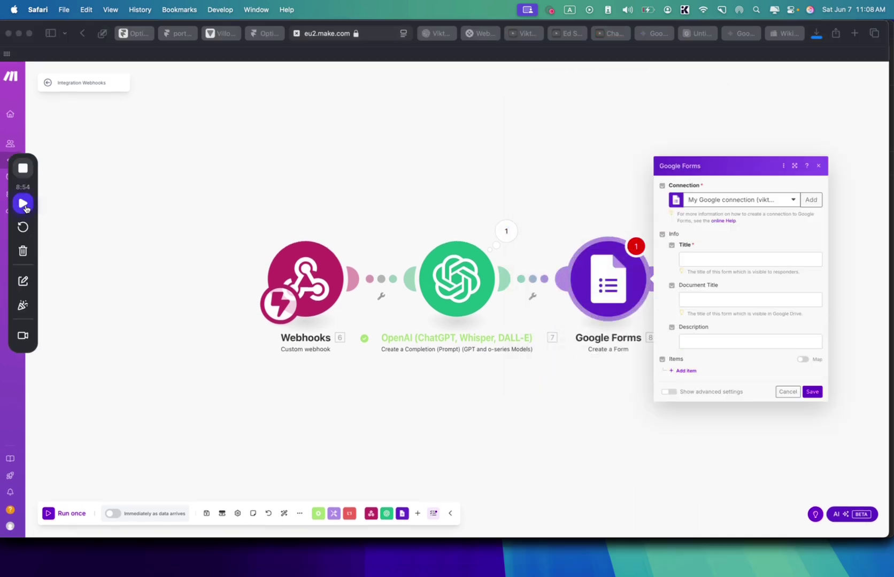
left_click(729, 259)
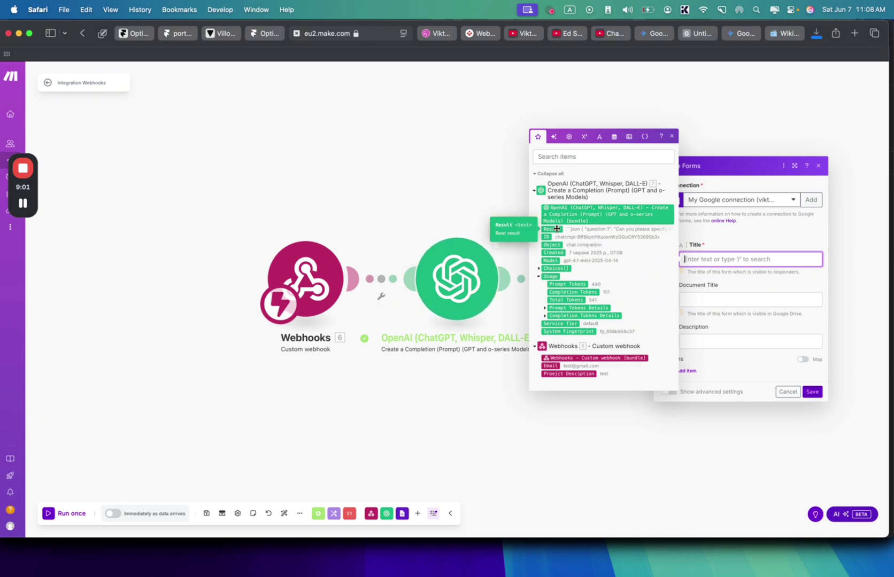
left_click(451, 293)
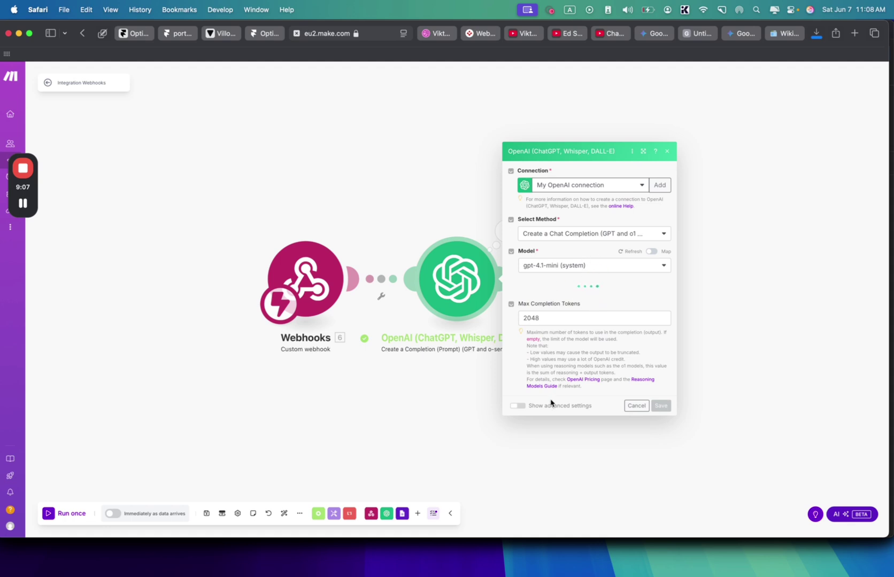
- Set the OpenAI module's Response Format to JSON Object and Parse JSON Response to Yes
scroll(523, 423, "down", 5)
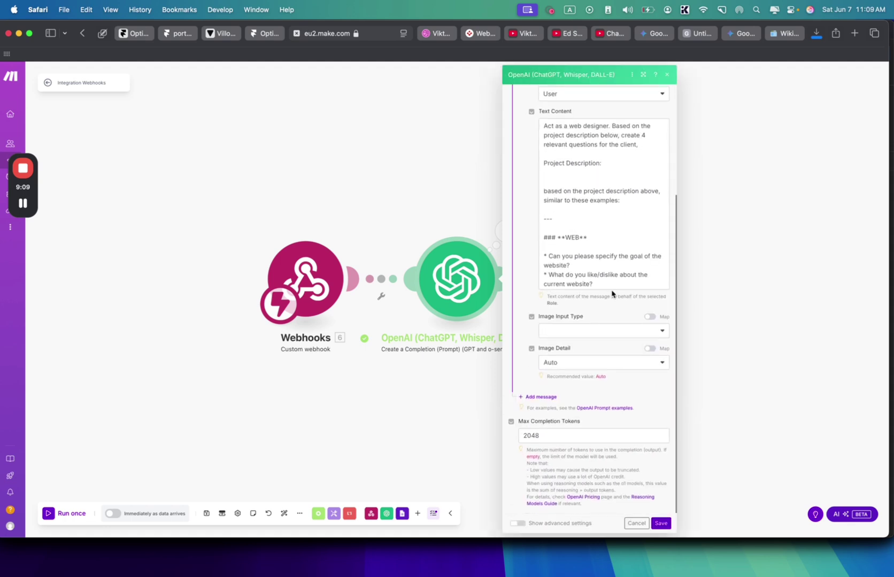
scroll(609, 278, "down", 10)
left_click(615, 273)
left_click_drag(614, 273, 575, 254)
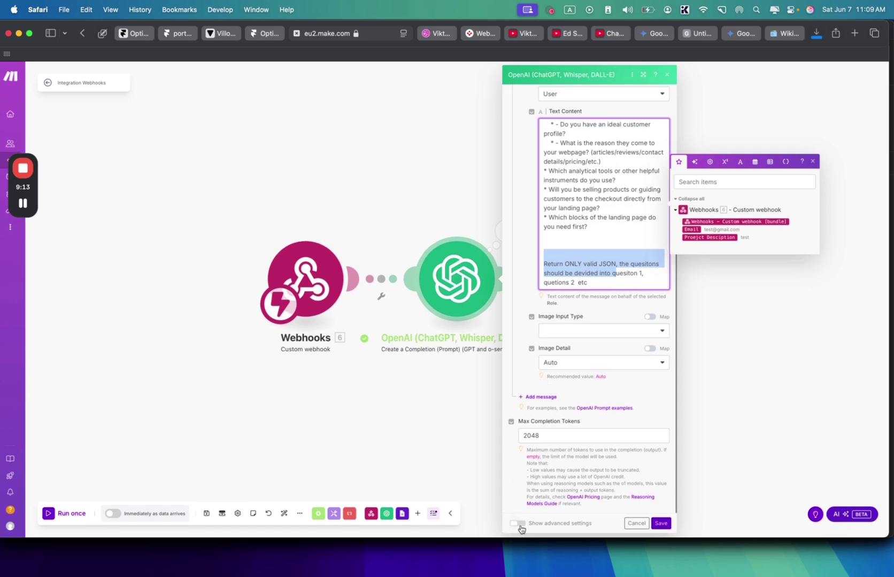
left_click(517, 523)
scroll(598, 270, "down", 2)
scroll(597, 273, "down", 3)
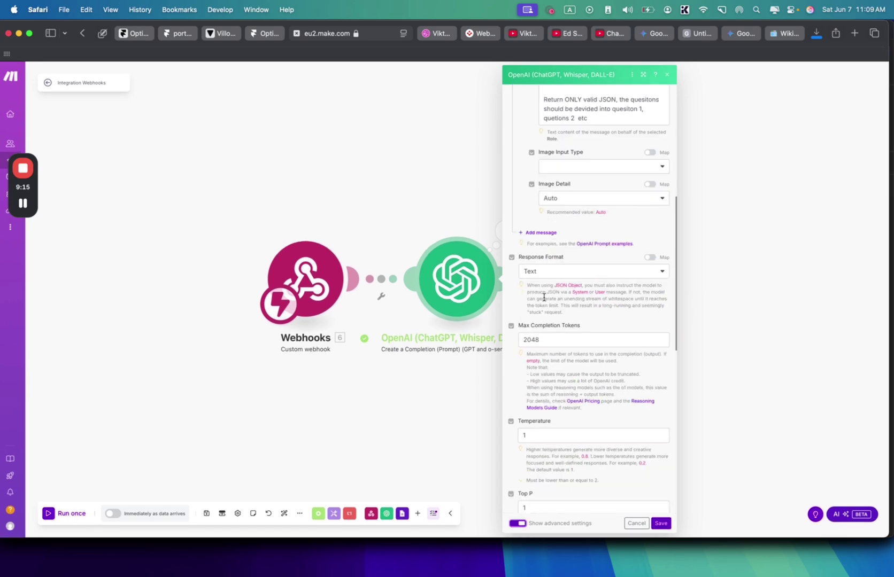
left_click(533, 272)
left_click(540, 311)
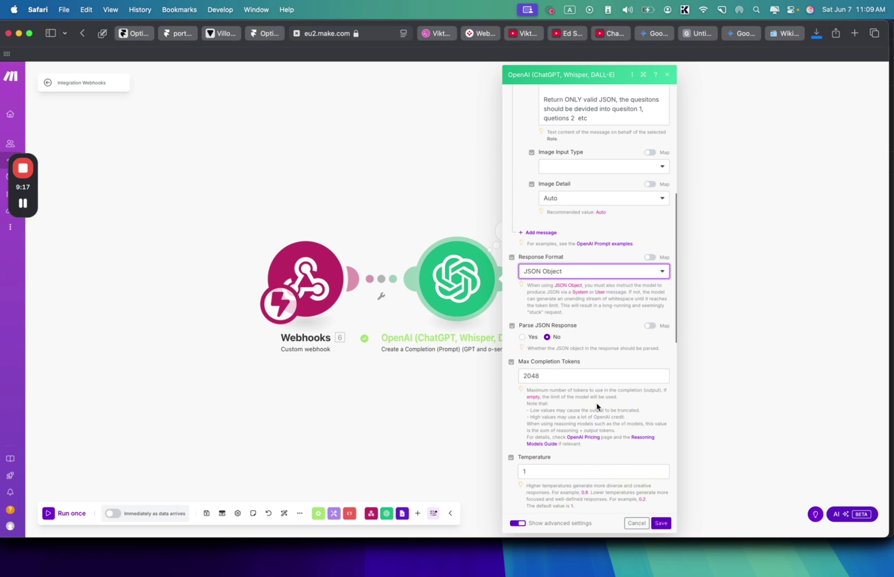
left_click(522, 338)
left_click(662, 524)
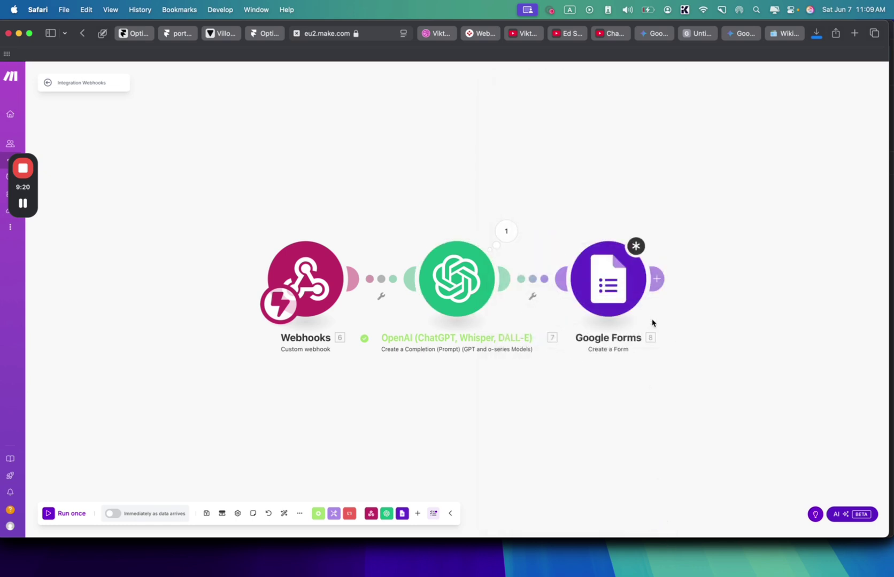
- Re-run only the OpenAI module so it uses the new JSON settings
left_click(618, 279)
left_click(715, 252)
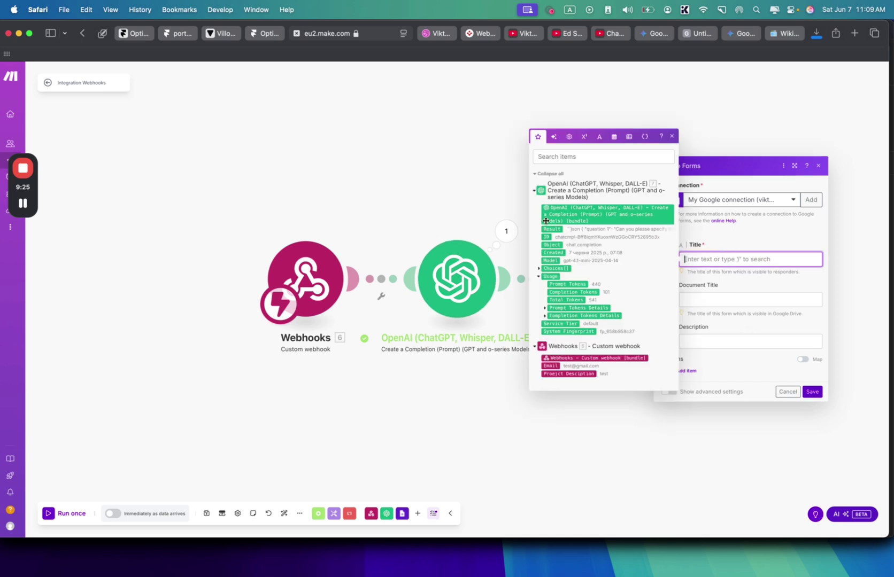
left_click(470, 279)
right_click(470, 279)
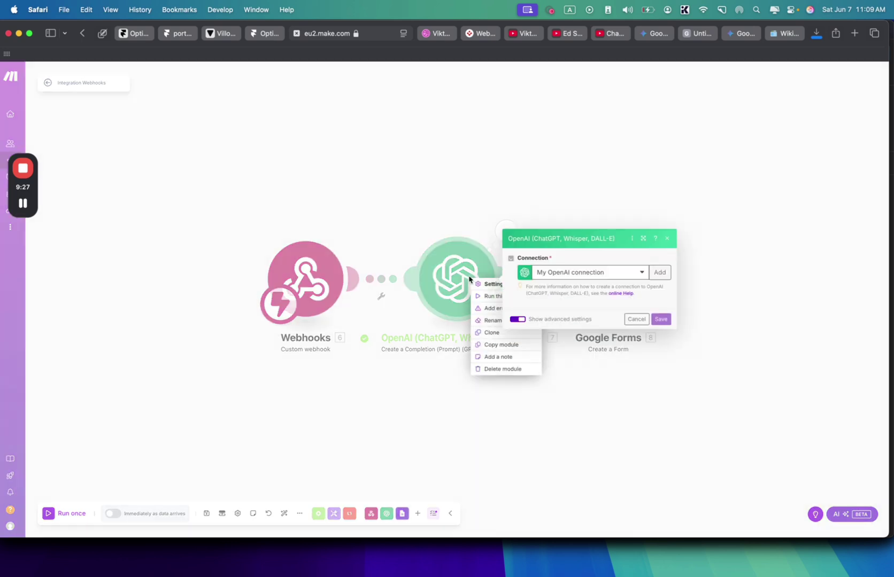
left_click(488, 296)
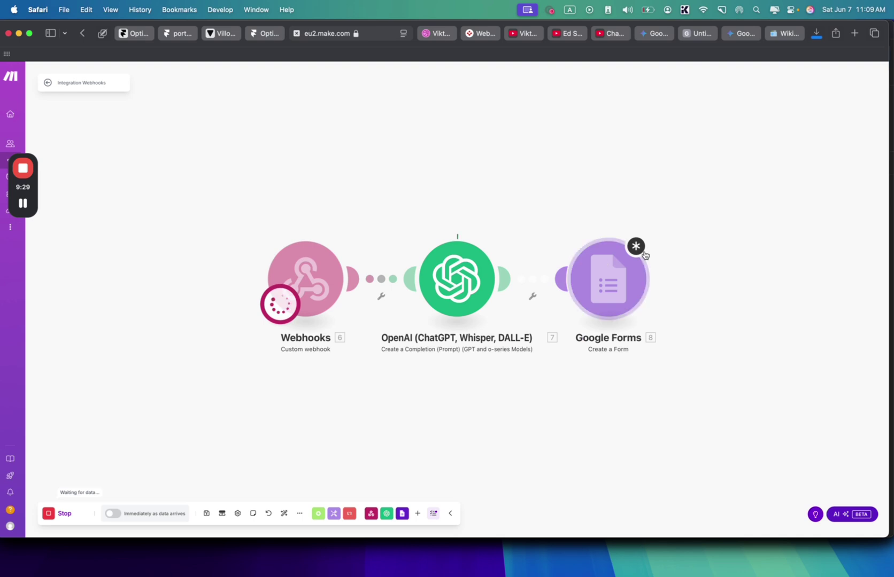
- Expand the OpenAI output's Result to confirm the questions are listed separately
left_click(709, 273)
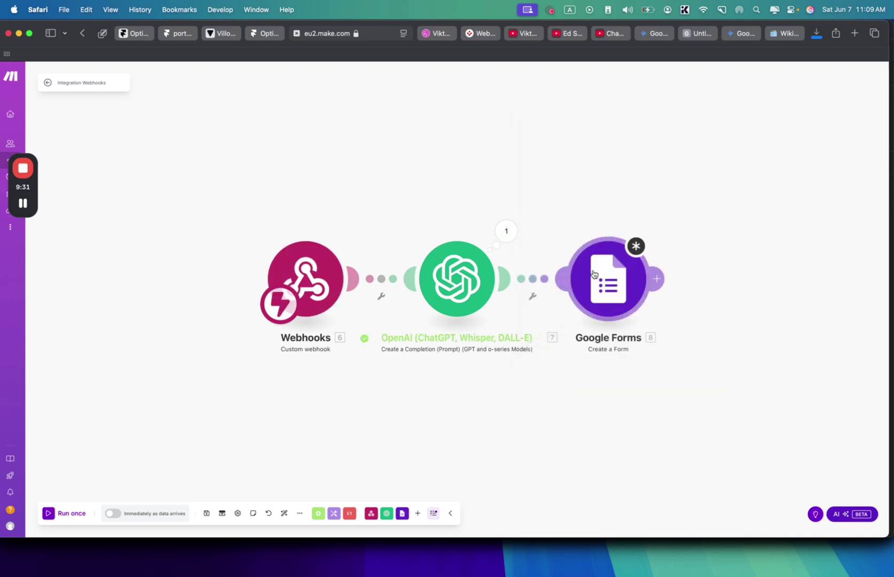
left_click(711, 252)
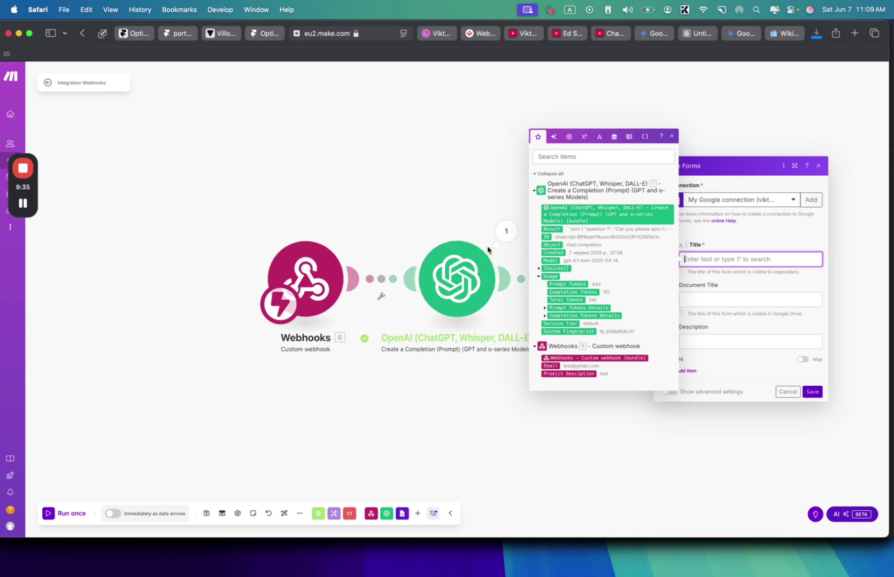
left_click(505, 231)
left_click(505, 231)
left_click(555, 263)
left_click(682, 410)
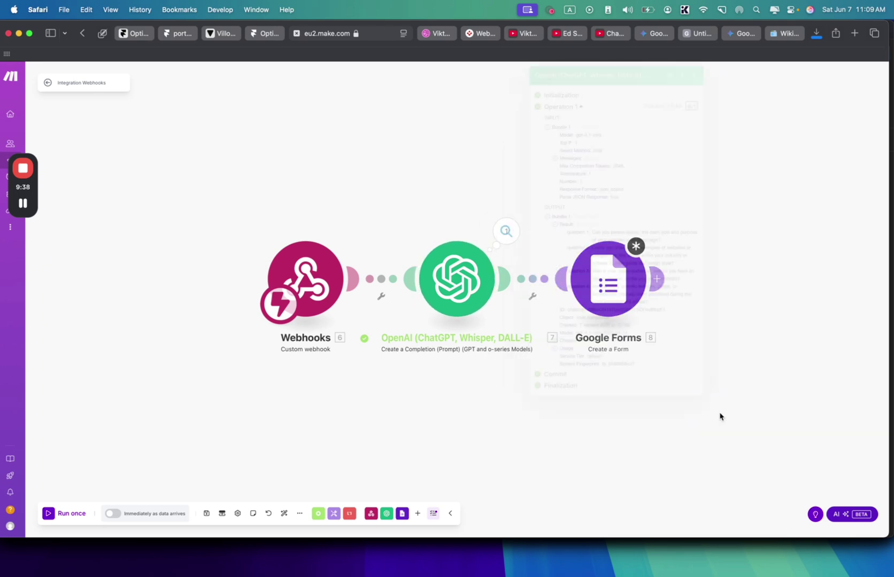
- Review the Google Forms module settings and bring up its options menu
left_click(620, 276)
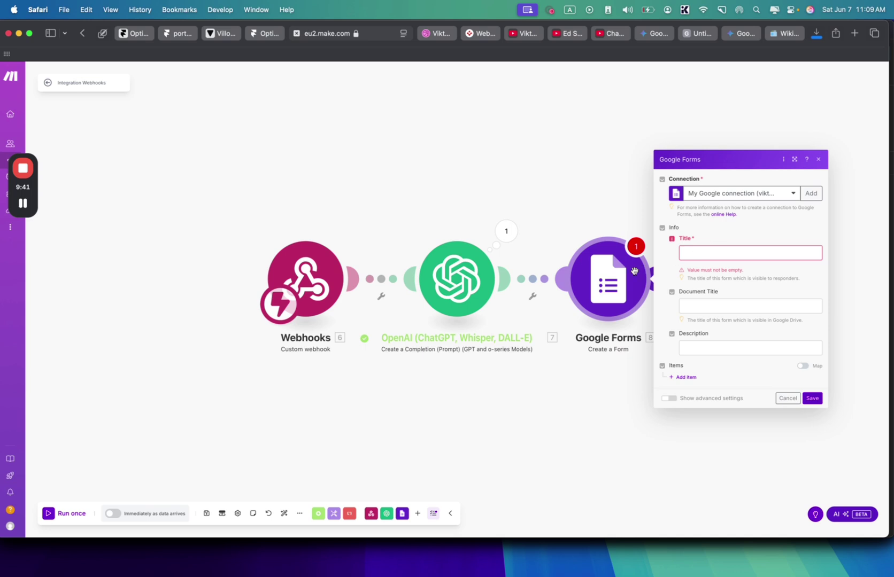
scroll(633, 292, "down", 1)
left_click(648, 387)
right_click(608, 278)
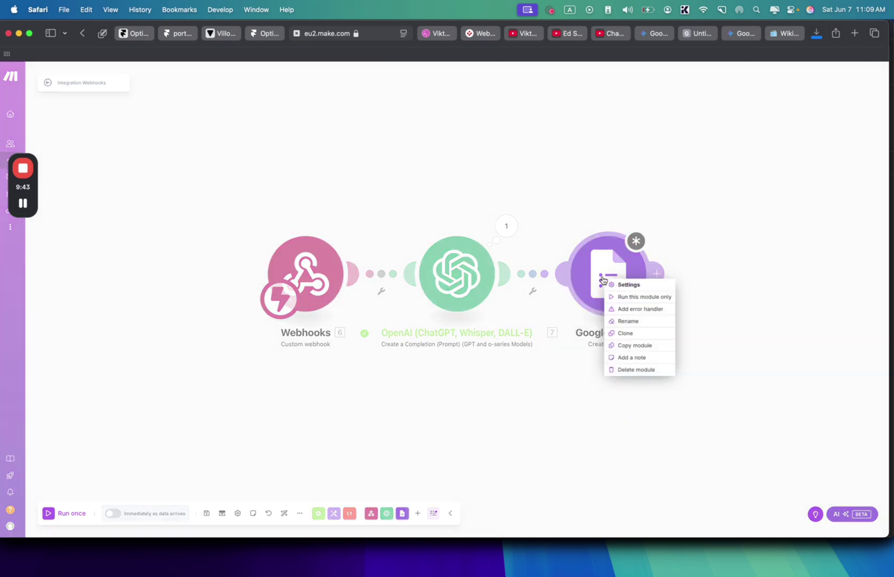
- Replace the old Google Forms module with a Create a Form module titled 'Client quesitonire'
left_click(637, 376)
left_click(505, 273)
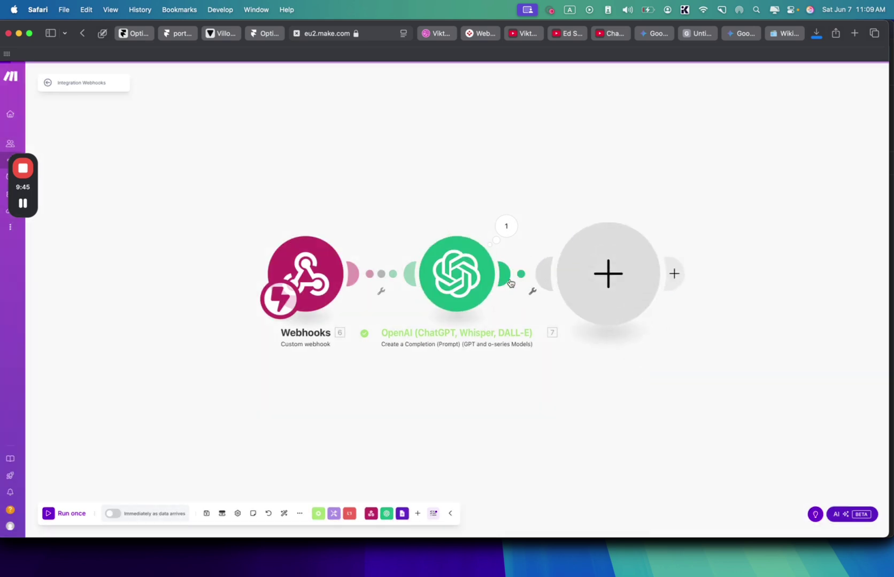
left_click(719, 249)
left_click(711, 272)
left_click(700, 253)
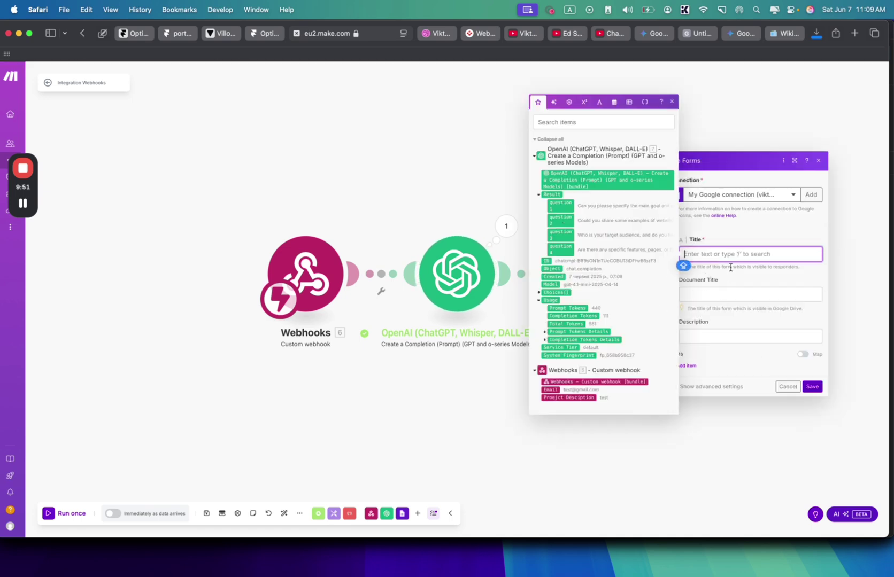
type("Client quesitonire")
left_click(758, 288)
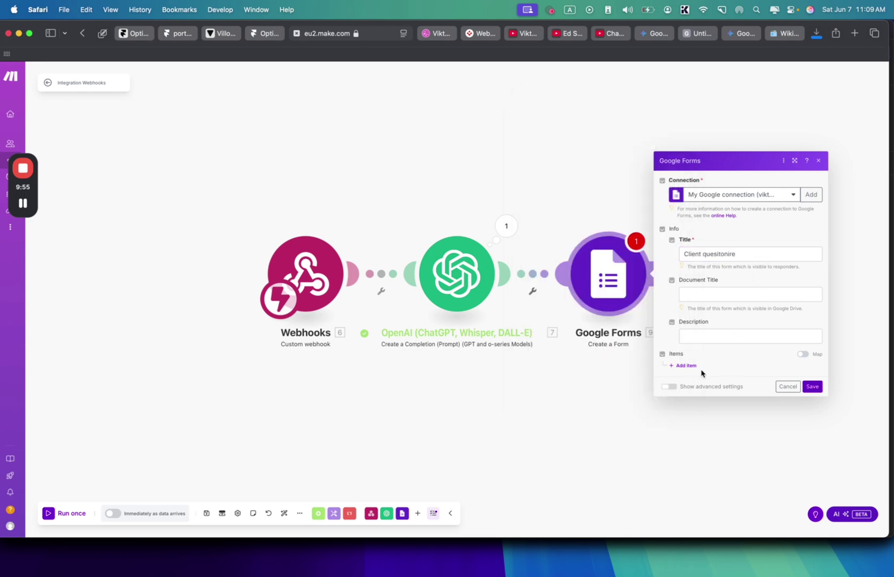
- Add Item 1 as a text question titled from OpenAI's question 1, and start Item 2
left_click(688, 366)
left_click(710, 328)
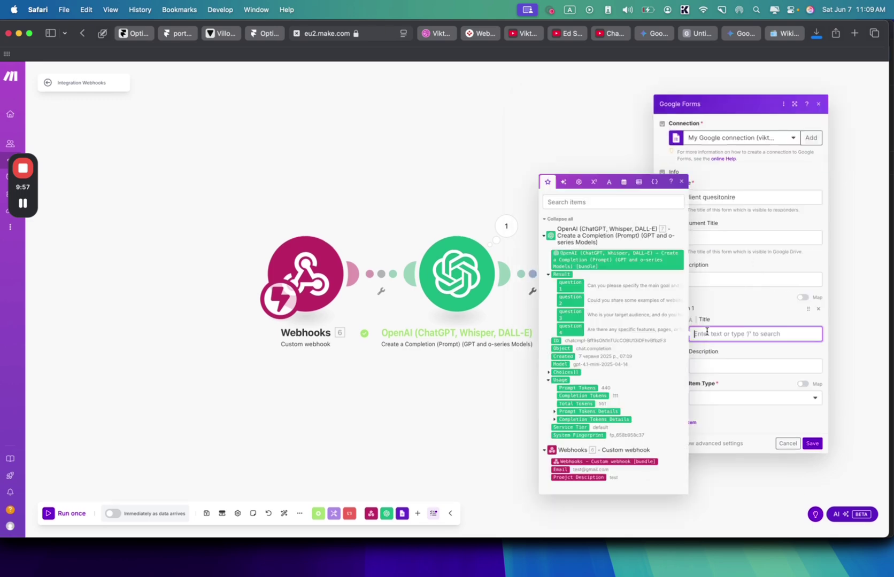
left_click(570, 285)
left_click(709, 397)
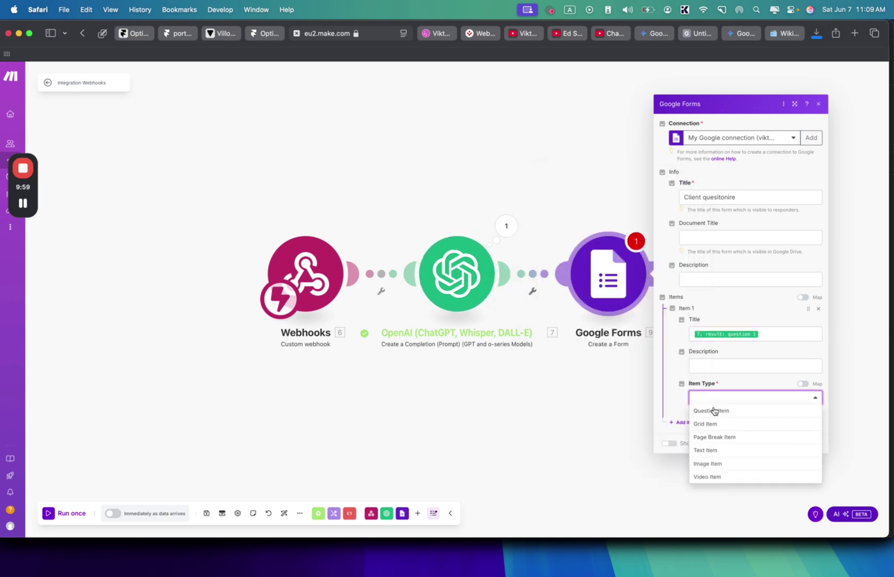
left_click(711, 411)
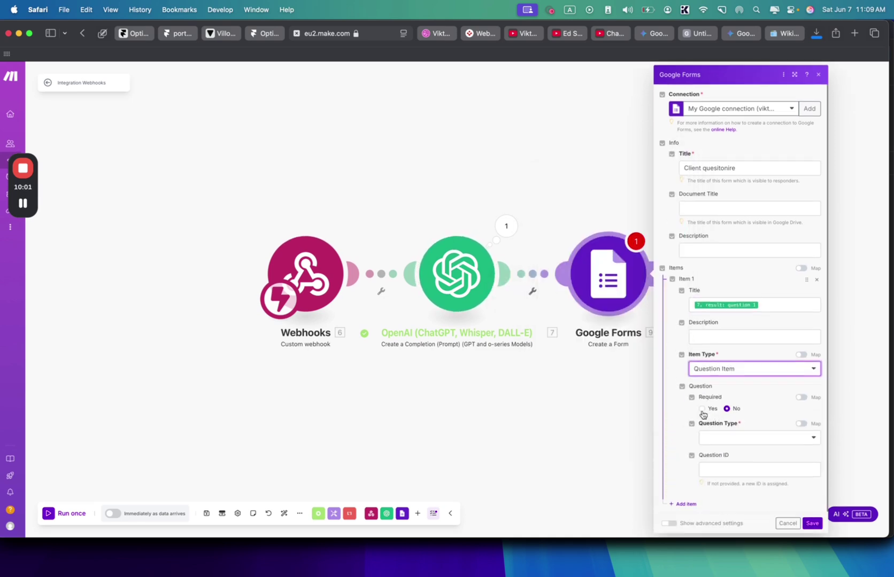
left_click(709, 440)
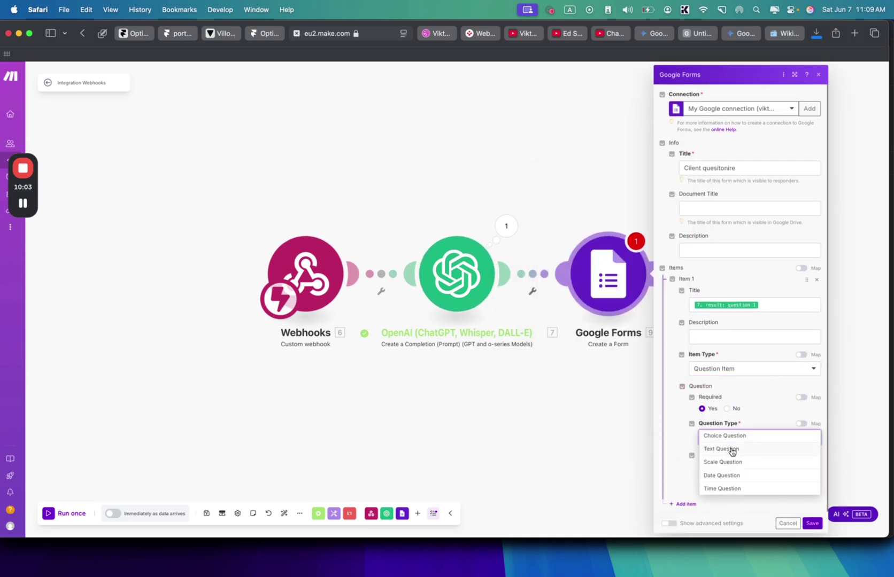
left_click(732, 450)
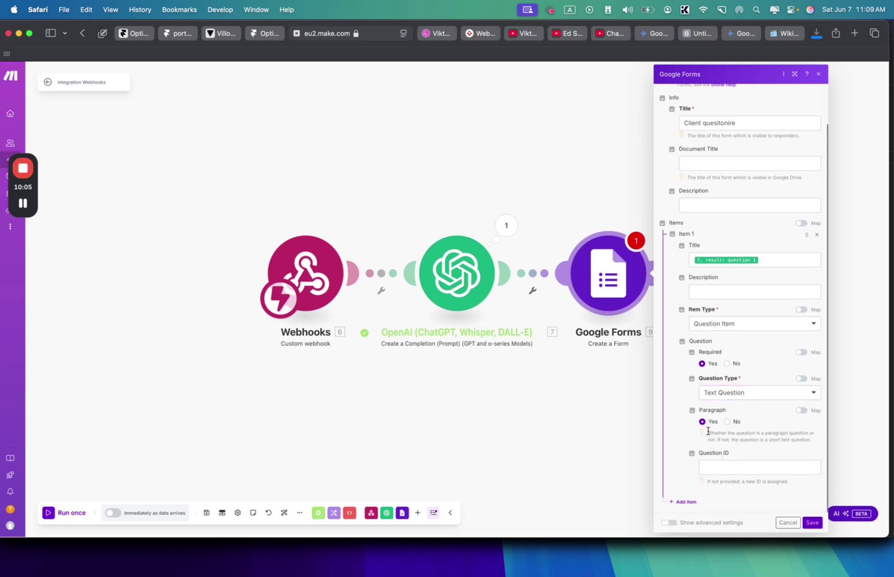
left_click(679, 501)
- Make Item 2 a required paragraph text question titled from OpenAI's question 2
scroll(694, 417, "down", 3)
left_click(716, 414)
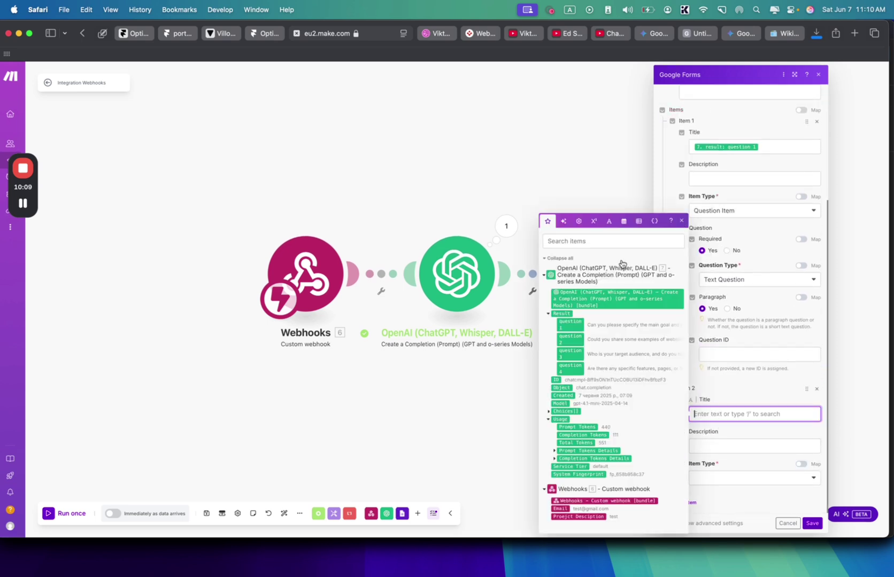
left_click(569, 338)
left_click(707, 476)
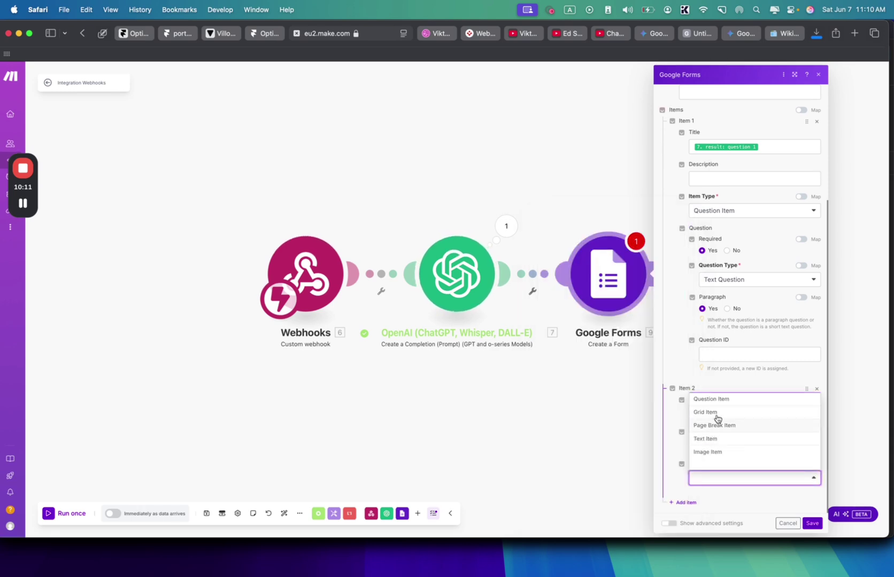
left_click(724, 401)
scroll(721, 435, "down", 2)
left_click(702, 450)
scroll(706, 455, "down", 1)
left_click(712, 435)
left_click(731, 449)
scroll(731, 452, "down", 1)
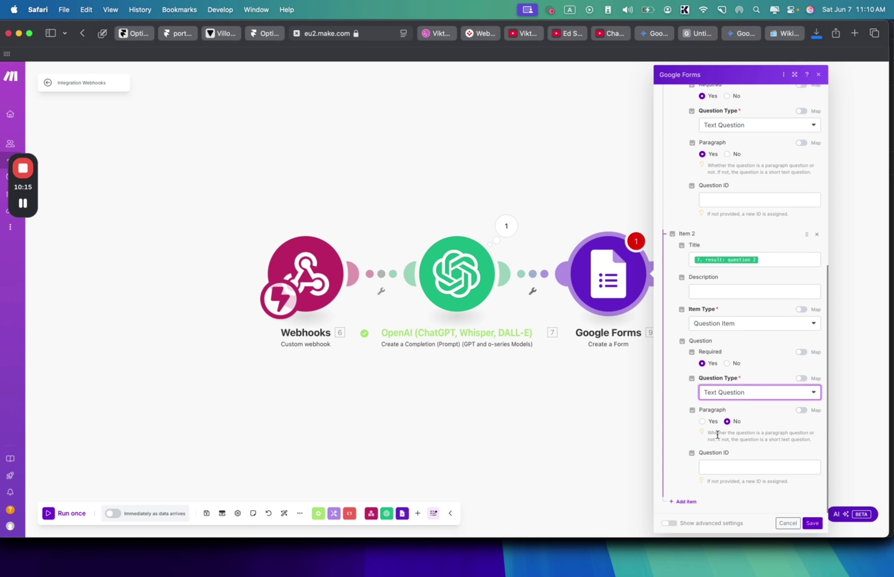
left_click(702, 422)
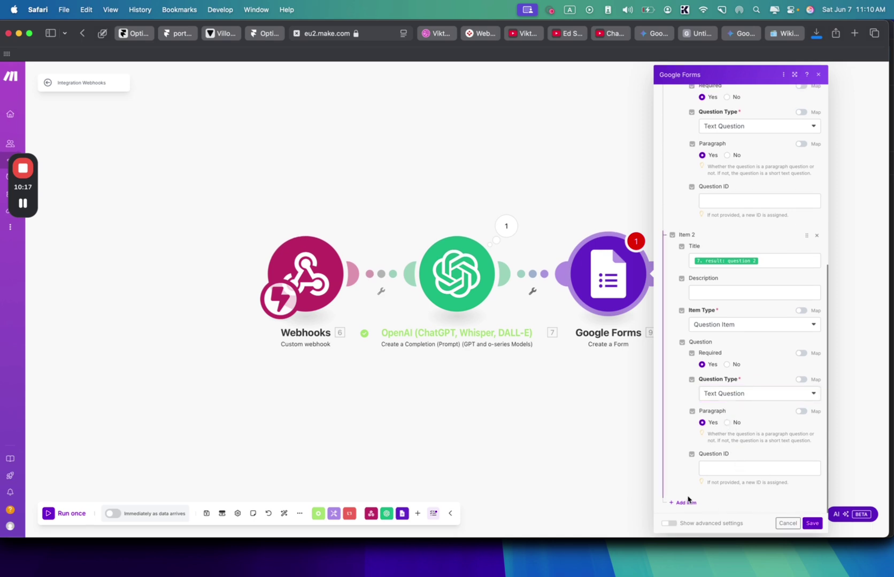
- Add Item 3 as a text question from OpenAI's question 3, then add a blank Item 4
left_click(683, 503)
scroll(718, 428, "down", 3)
left_click(724, 415)
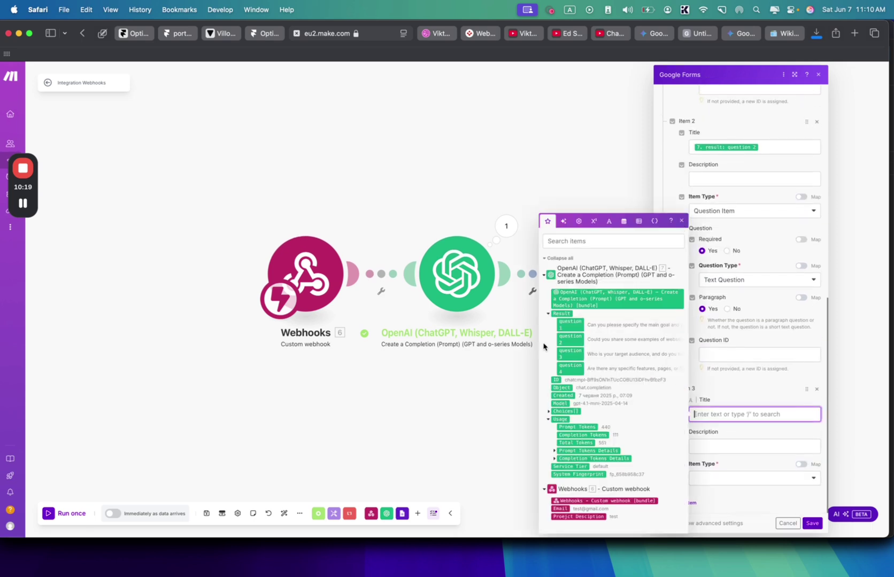
left_click(564, 352)
left_click(730, 478)
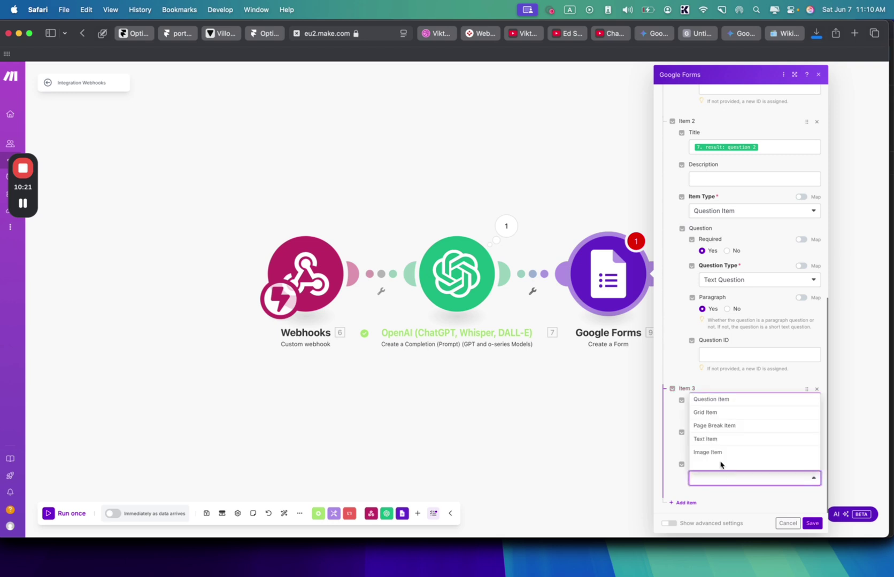
left_click(723, 400)
scroll(719, 437, "down", 2)
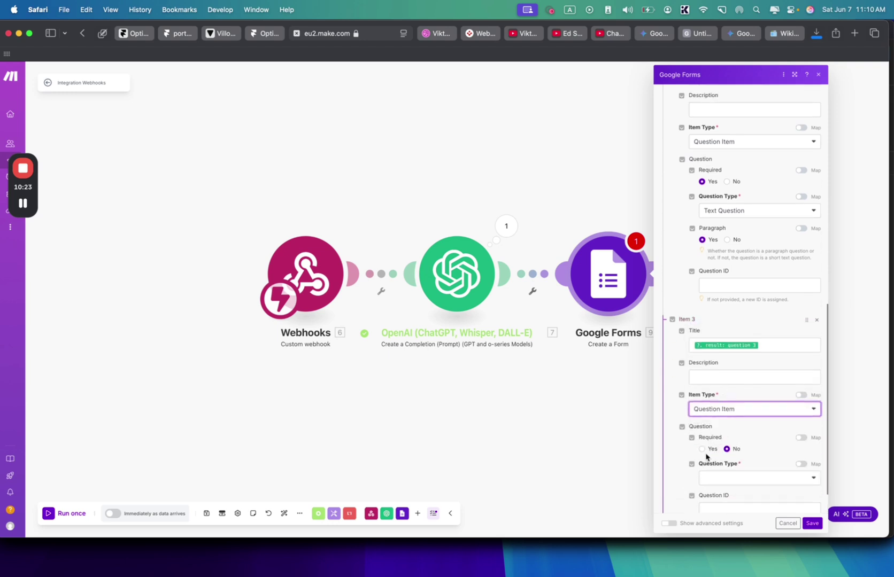
scroll(705, 454, "down", 1)
left_click(721, 454)
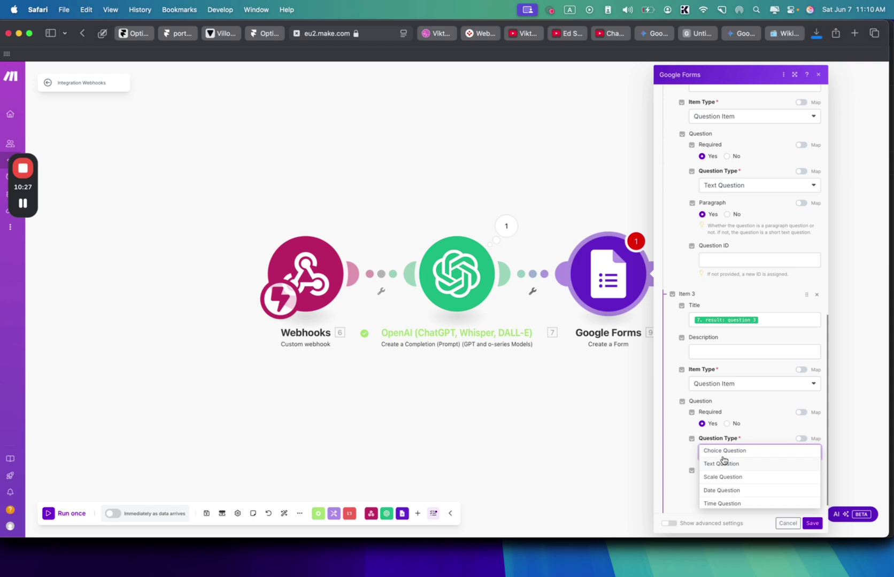
left_click(723, 455)
scroll(724, 456, "down", 3)
scroll(723, 391, "down", 1)
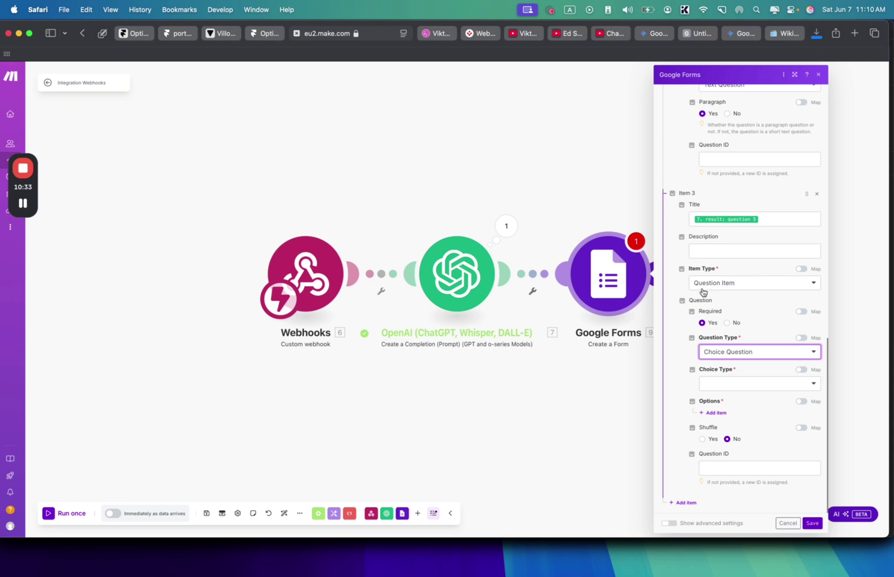
left_click(735, 357)
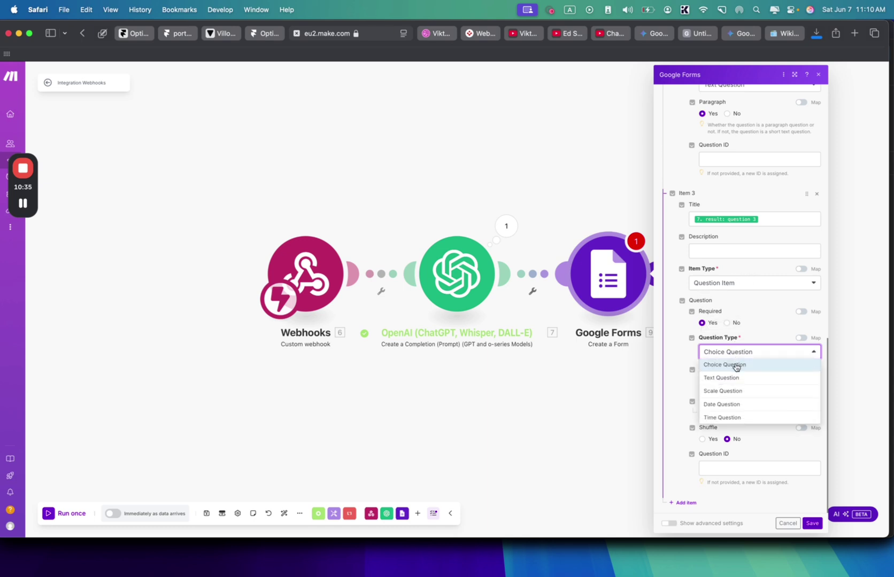
left_click(734, 375)
scroll(709, 466, "down", 2)
left_click(683, 502)
scroll(695, 471, "down", 4)
- Make Item 4 a required short text question titled from OpenAI's question 4
left_click(716, 416)
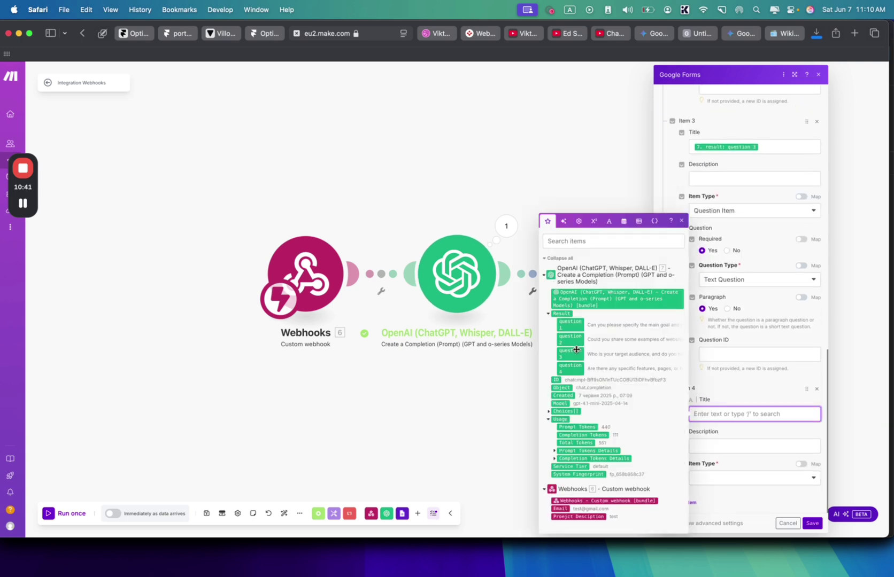
left_click(577, 366)
left_click(707, 465)
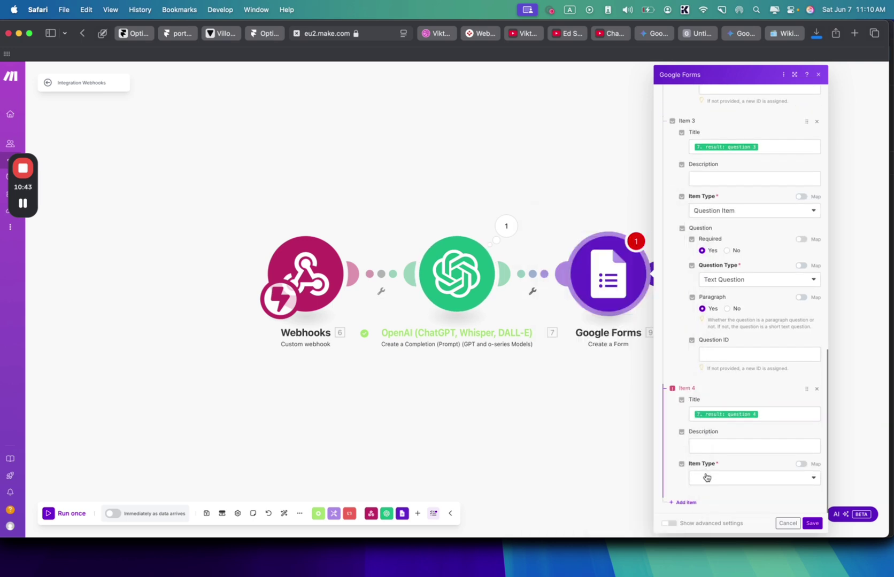
left_click(706, 478)
left_click(719, 400)
scroll(713, 422, "down", 5)
left_click(702, 431)
left_click(714, 448)
scroll(714, 450, "down", 2)
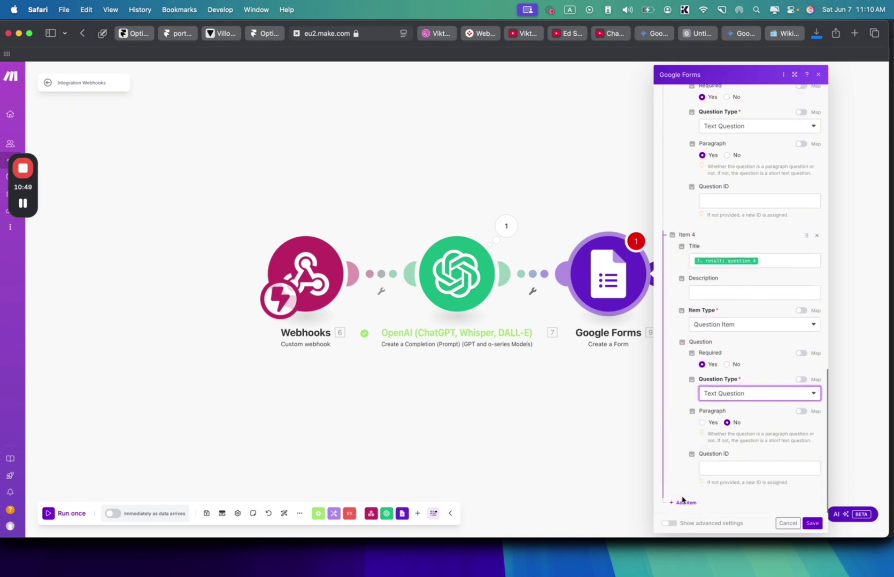
- Add an empty Item 5 and scroll back over the configured items
left_click(686, 503)
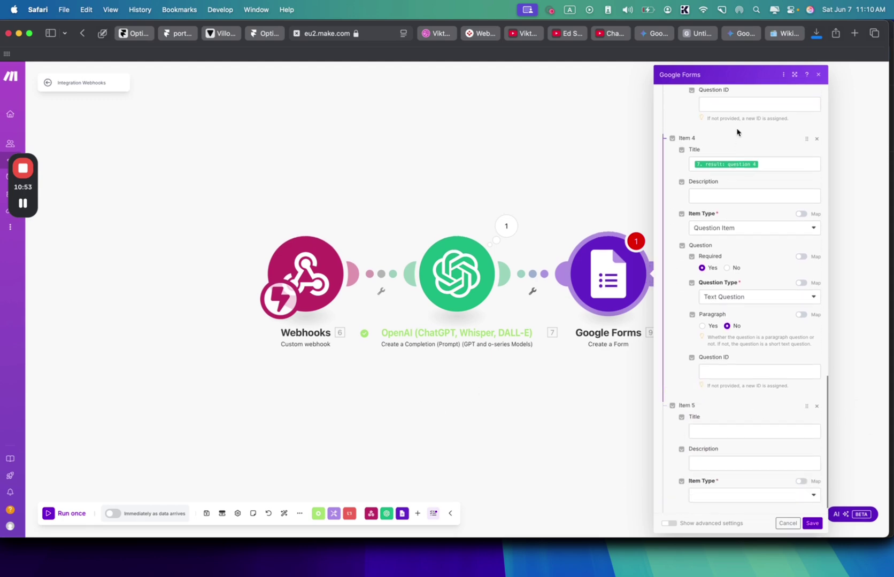
scroll(737, 132, "up", 5)
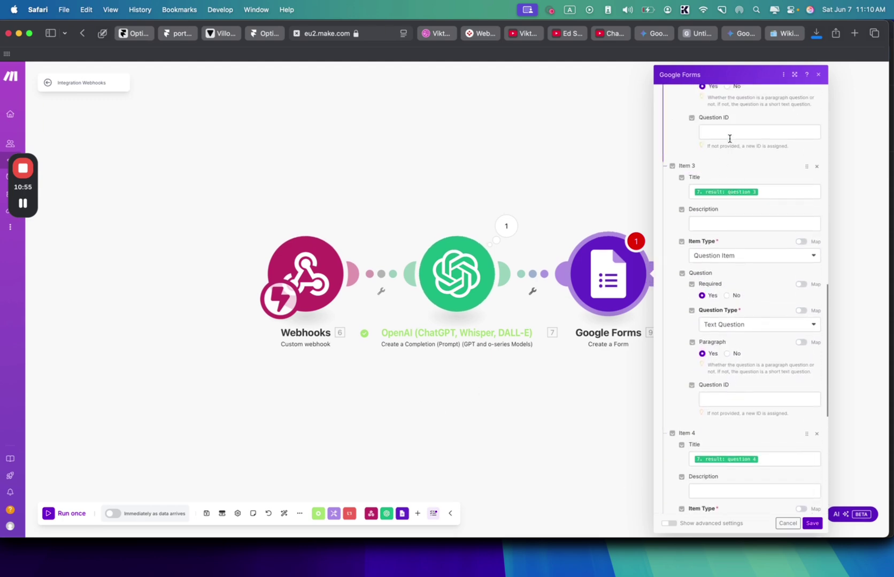
scroll(715, 176, "up", 2)
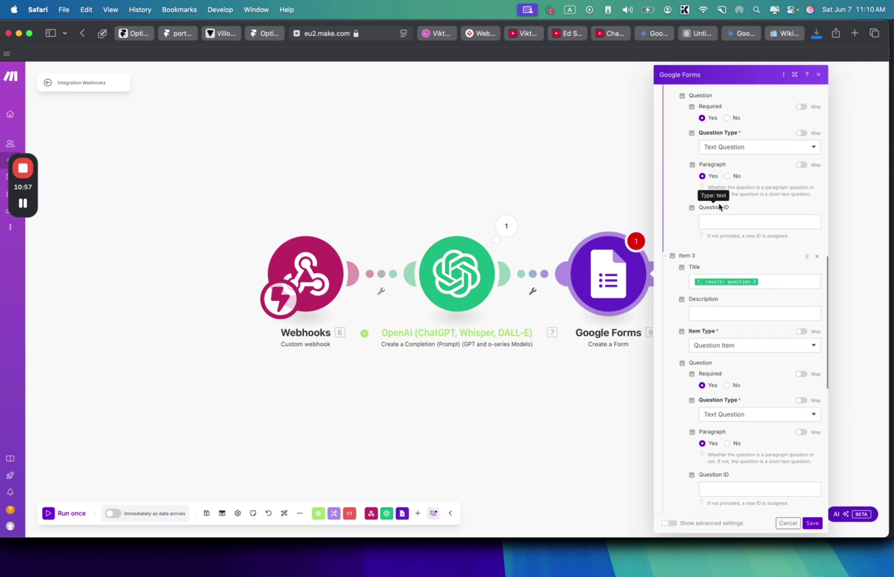
scroll(719, 206, "down", 8)
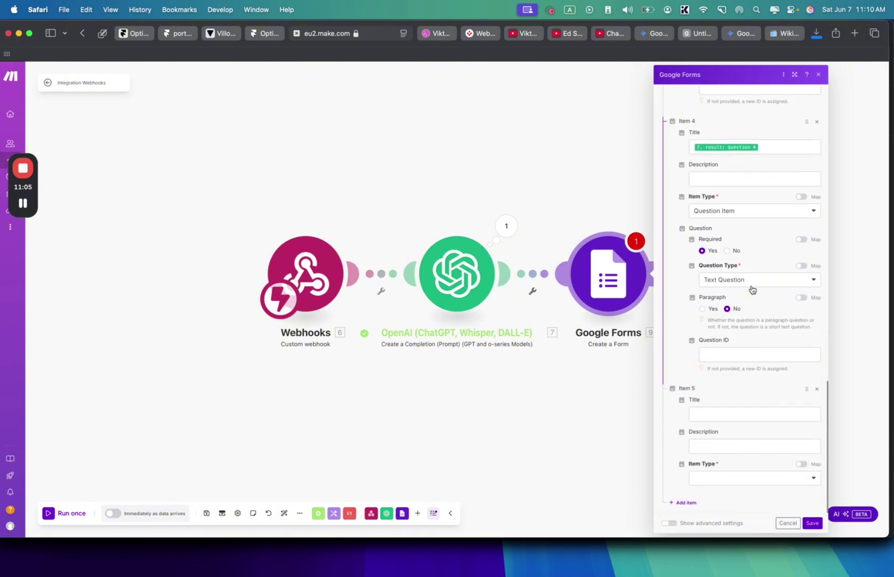
scroll(737, 239, "up", 1)
scroll(737, 238, "up", 2)
scroll(736, 239, "down", 3)
scroll(736, 239, "up", 1)
scroll(737, 239, "down", 1)
scroll(737, 239, "up", 1)
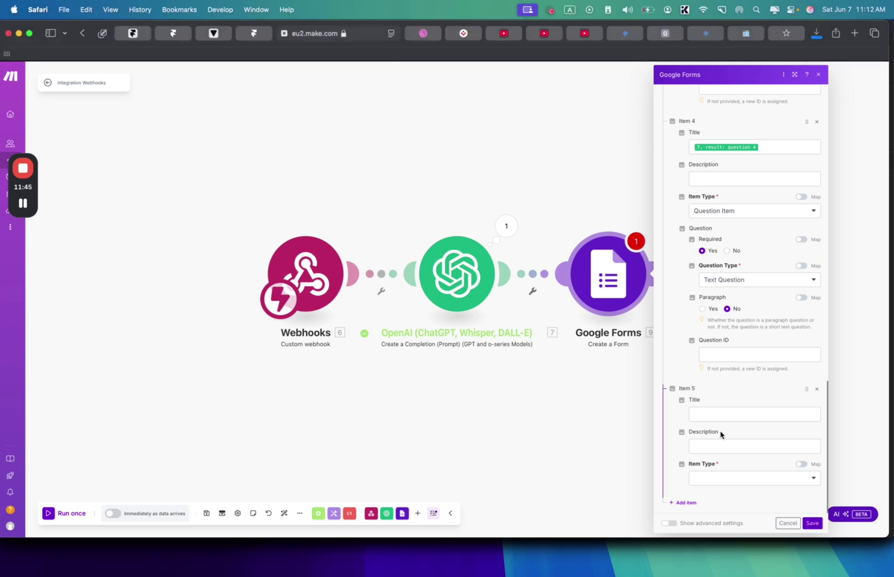
- Make Item 5 the required text question 'Do you have a mission statement or tagline?'
left_click(720, 413)
type("Do you have a mission statement or tagline?")
left_click(724, 448)
left_click(725, 464)
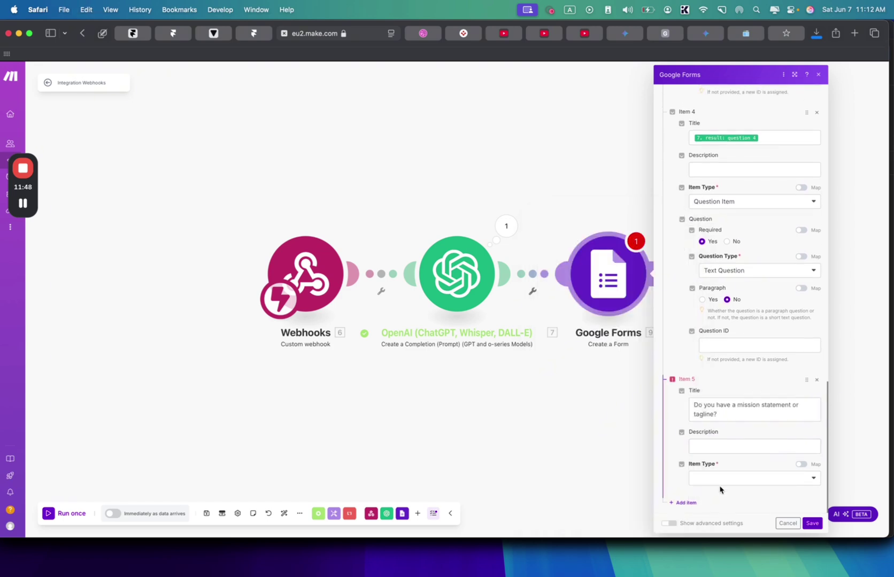
left_click(721, 481)
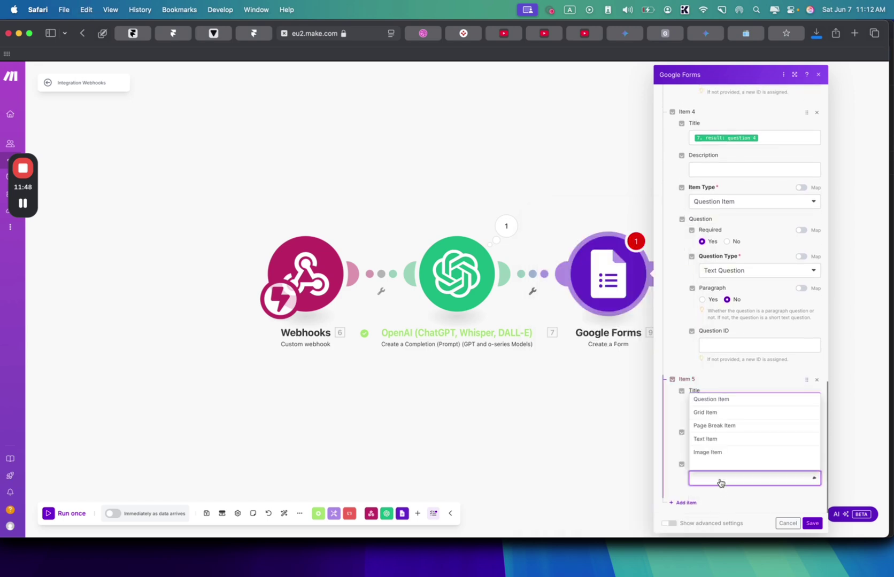
left_click(728, 400)
scroll(718, 429, "down", 3)
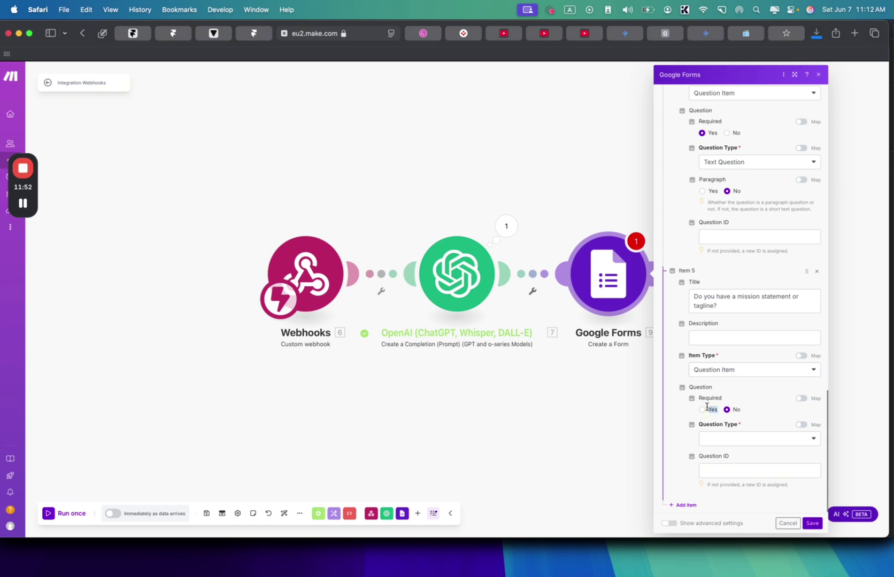
left_click(704, 409)
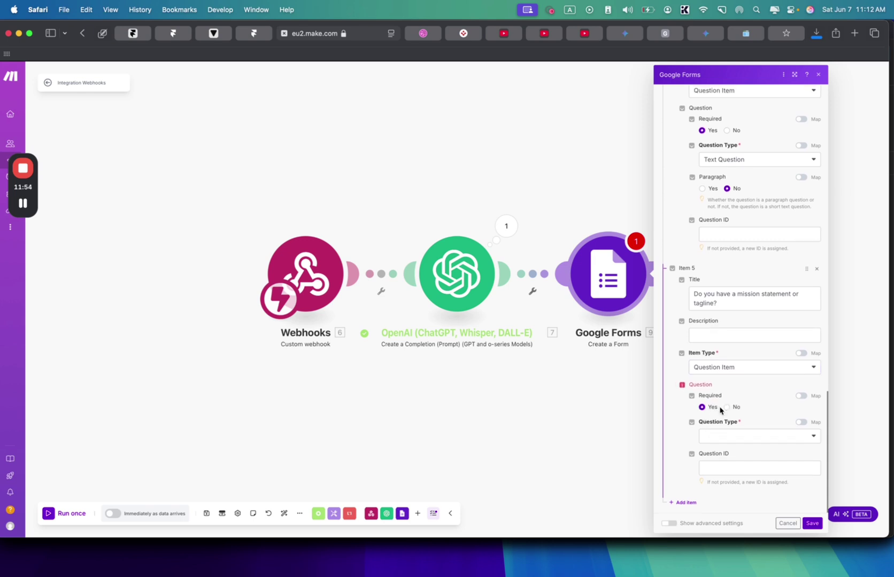
left_click(711, 433)
left_click(721, 450)
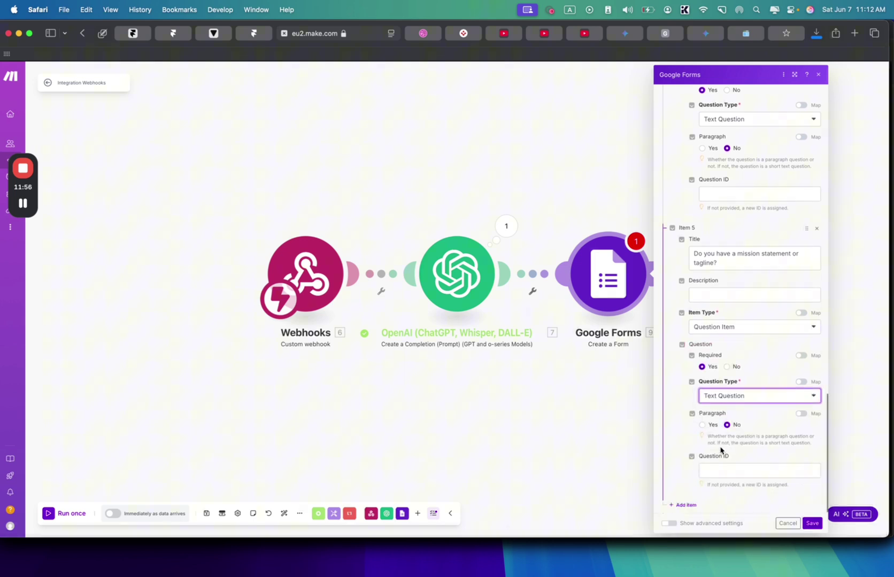
- Add Item 6 and place the cursor in its title field
left_click(686, 502)
scroll(721, 245, "down", 3)
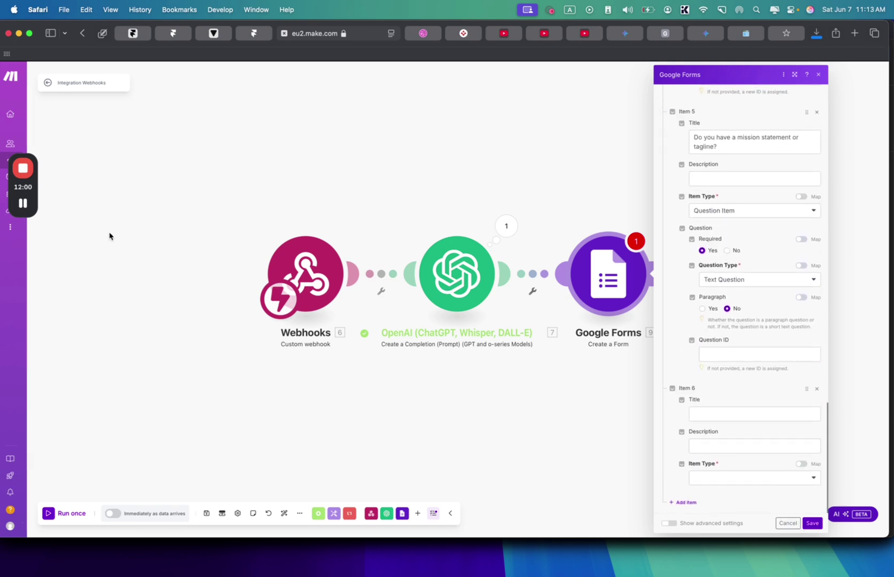
scroll(70, 295, "down", 2)
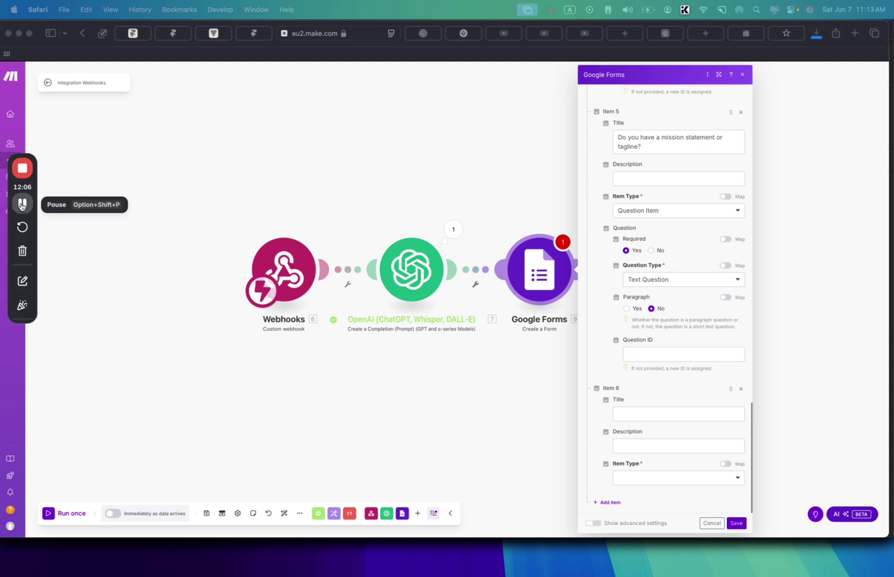
left_click(22, 202)
left_click(19, 202)
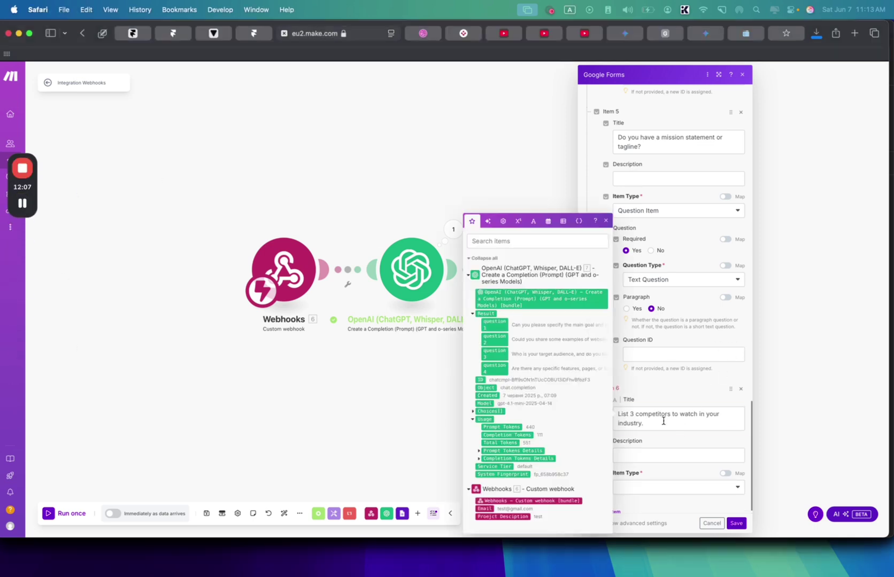
- Replace Item 6's title with the pasted design ideas question and make it a text question
left_click(658, 419)
key("super+a")
type("Can you please also share some websites with the design ideas that you like (same industry or different)?")
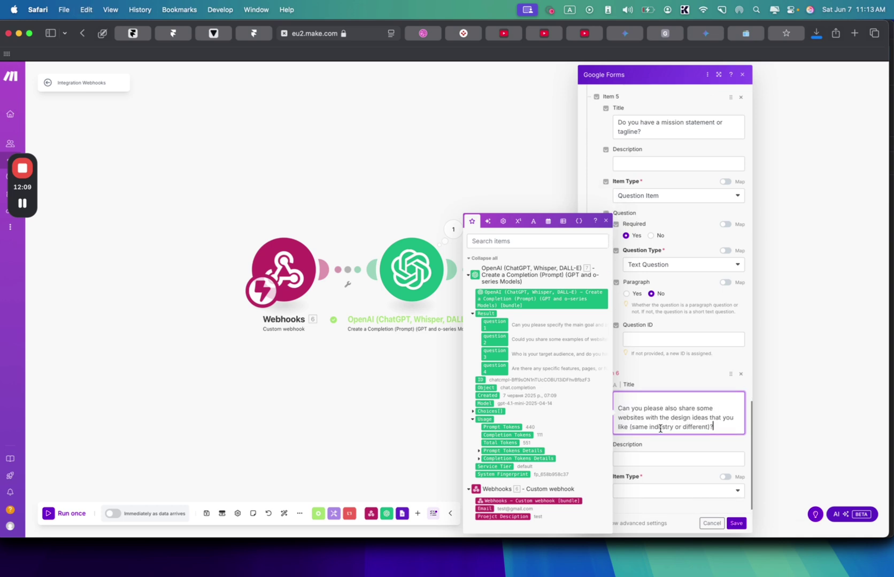
key("BackSpace")
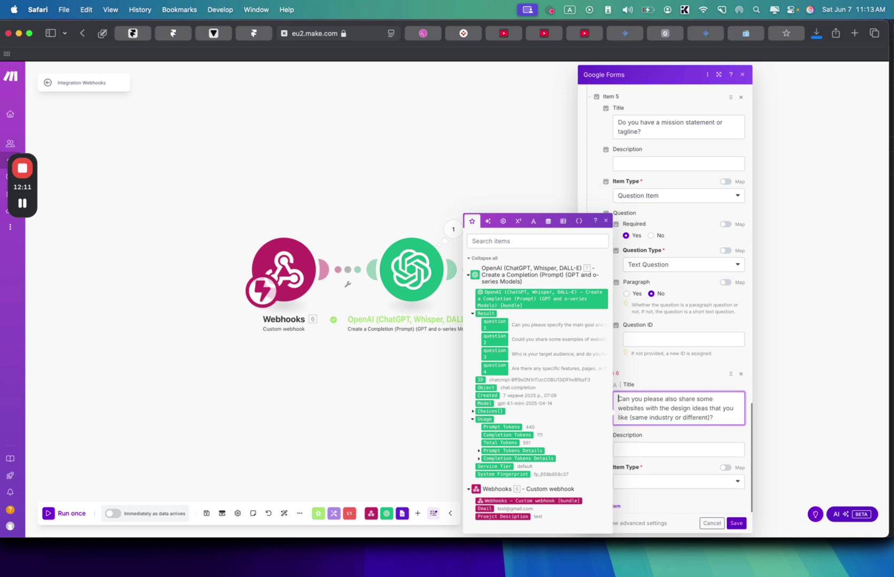
scroll(665, 450, "down", 1)
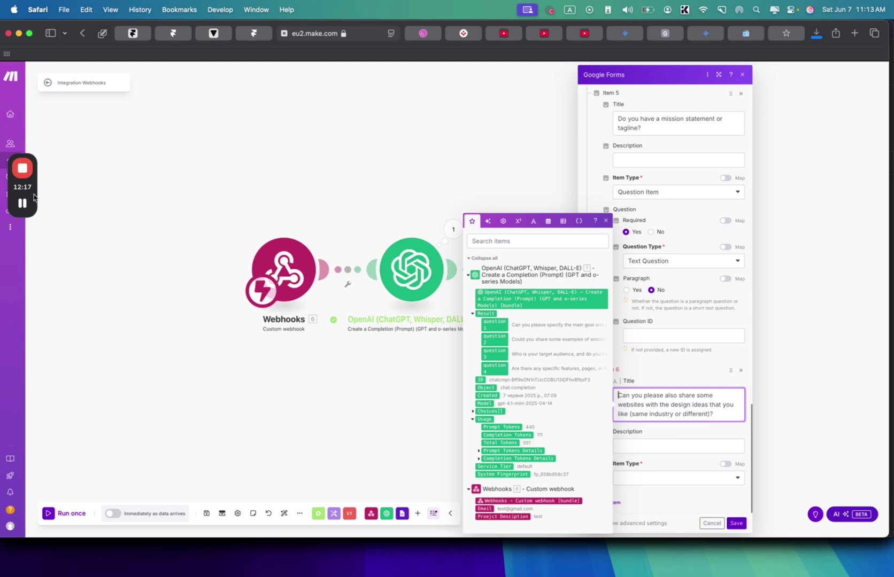
left_click(32, 199)
left_click(667, 455)
left_click(635, 479)
left_click(635, 479)
left_click(635, 478)
left_click(640, 402)
scroll(639, 428, "down", 4)
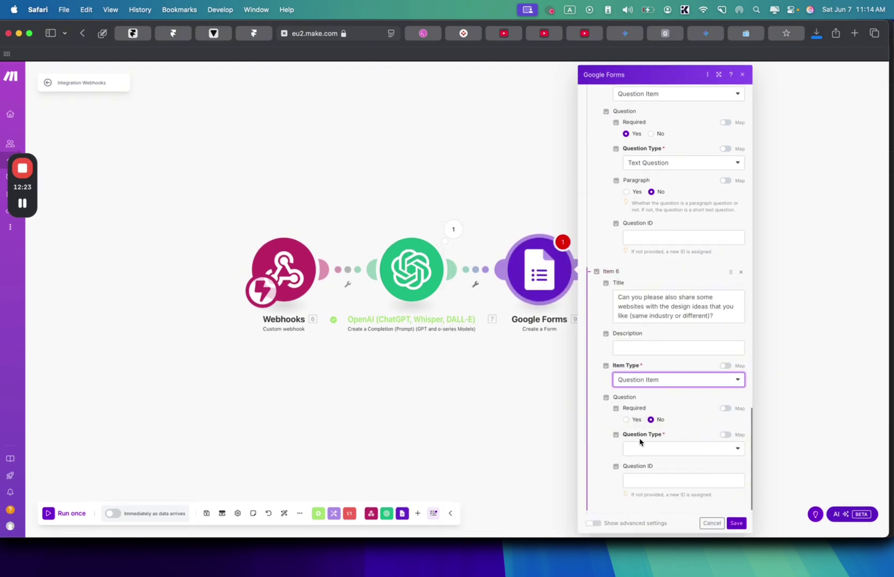
left_click(633, 455)
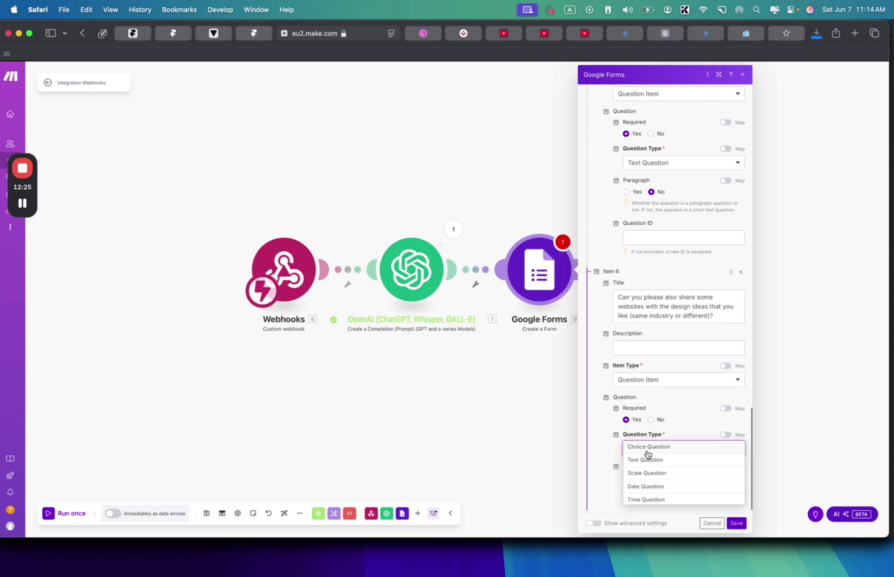
left_click(647, 459)
scroll(630, 470, "down", 2)
- Add Item 7 asking about colour preferences as a text question item
left_click(609, 500)
scroll(636, 449, "down", 3)
left_click(643, 414)
type("Do you have any colour preferences? Are there any colours you would like to stay away from?")
scroll(643, 431, "down", 1)
left_click(673, 430)
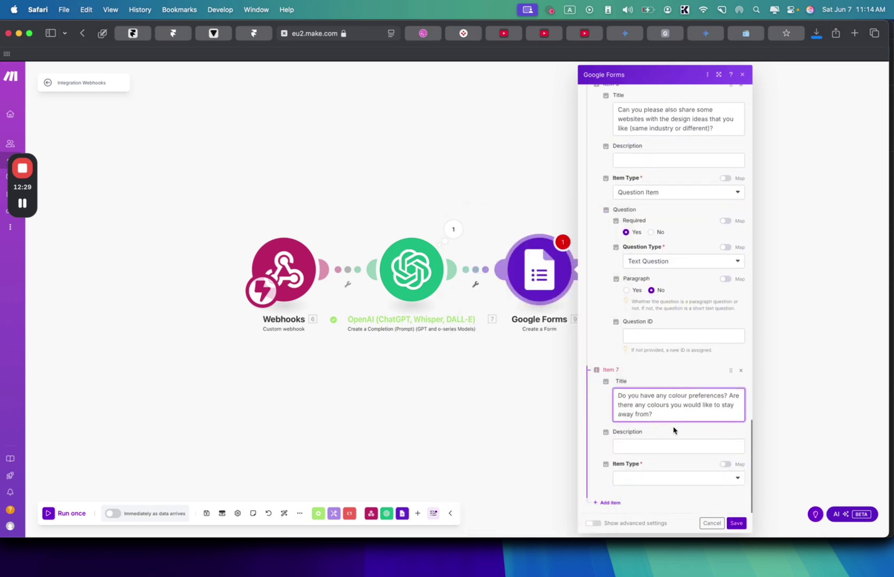
left_click(636, 476)
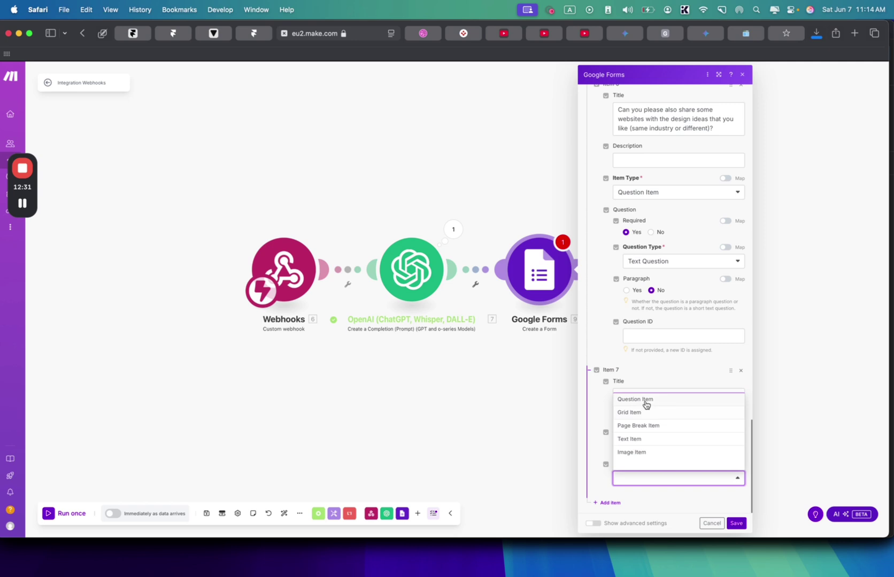
left_click(628, 399)
scroll(639, 427, "down", 3)
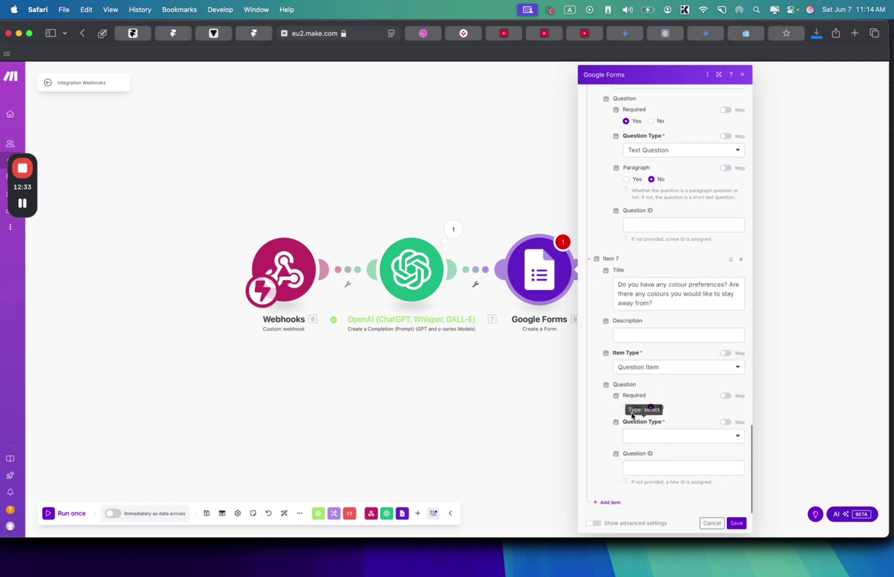
left_click(632, 436)
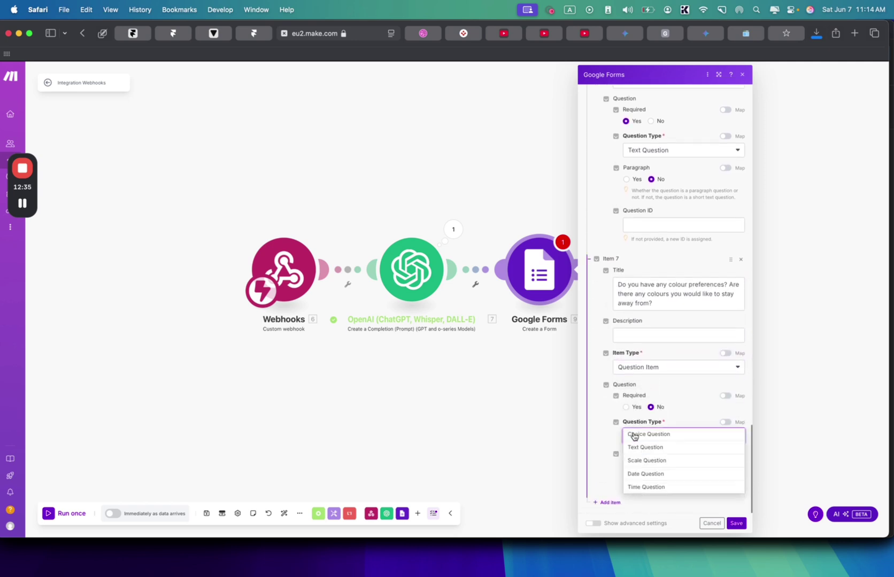
left_click(654, 452)
scroll(644, 451, "down", 2)
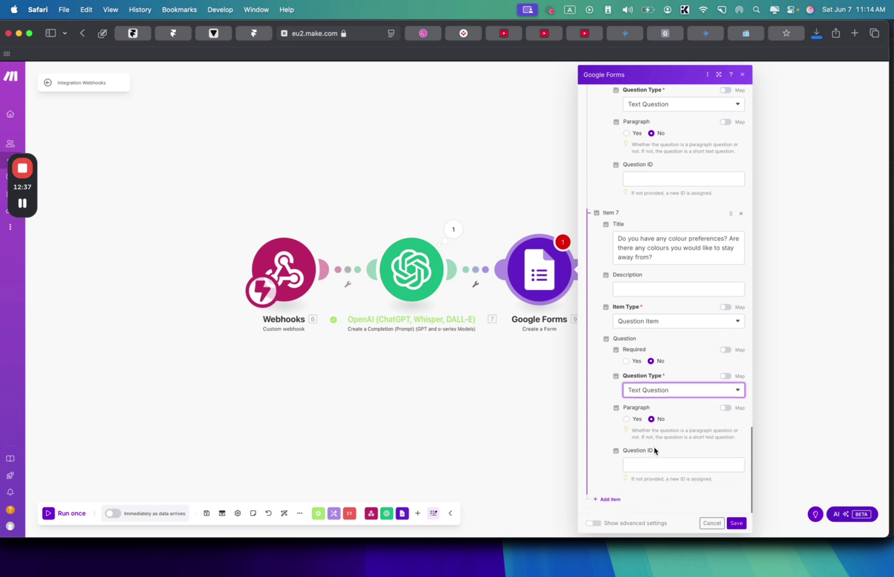
- Add Item 8 asking for anything else to know, as a paragraph text question
left_click(608, 503)
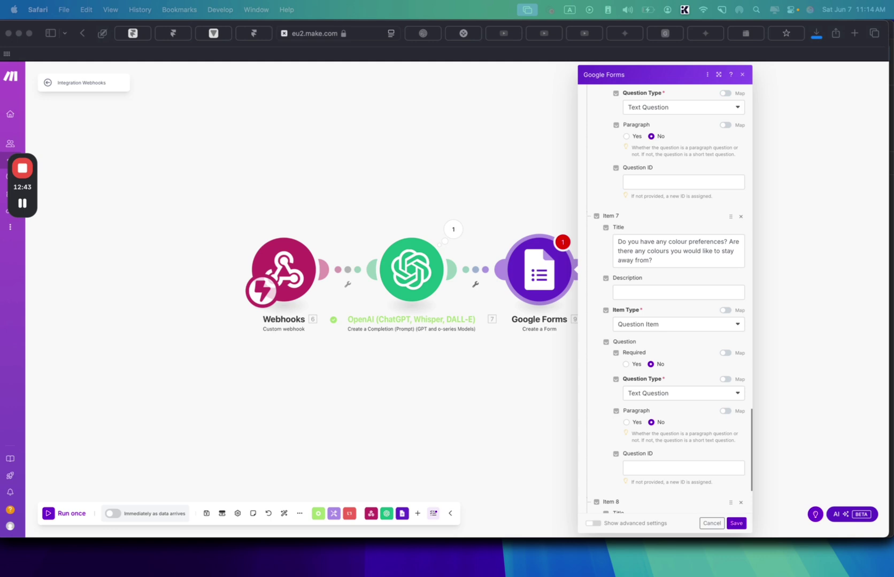
mouse_move(686, 524)
scroll(638, 456, "down", 5)
left_click(634, 415)
type("Is there anything else that you would like me to know before we get started?")
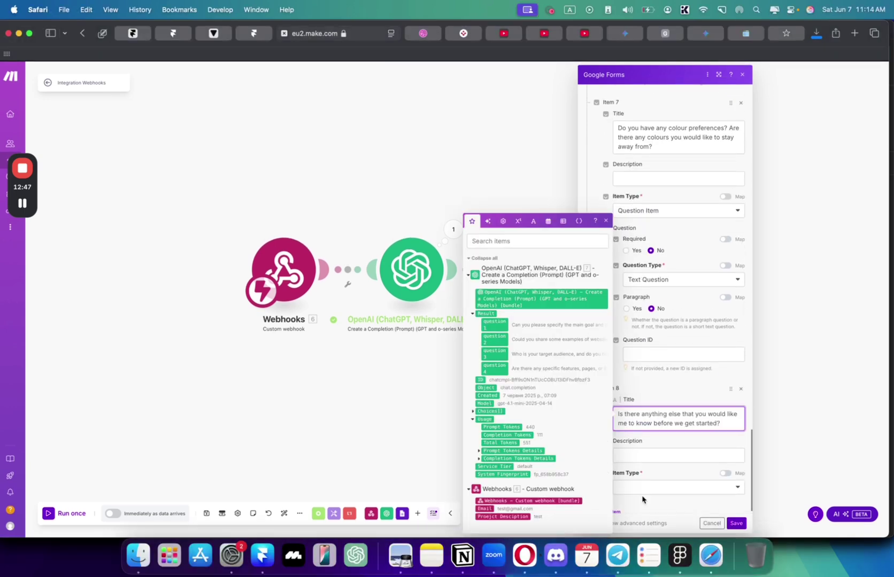
left_click(643, 491)
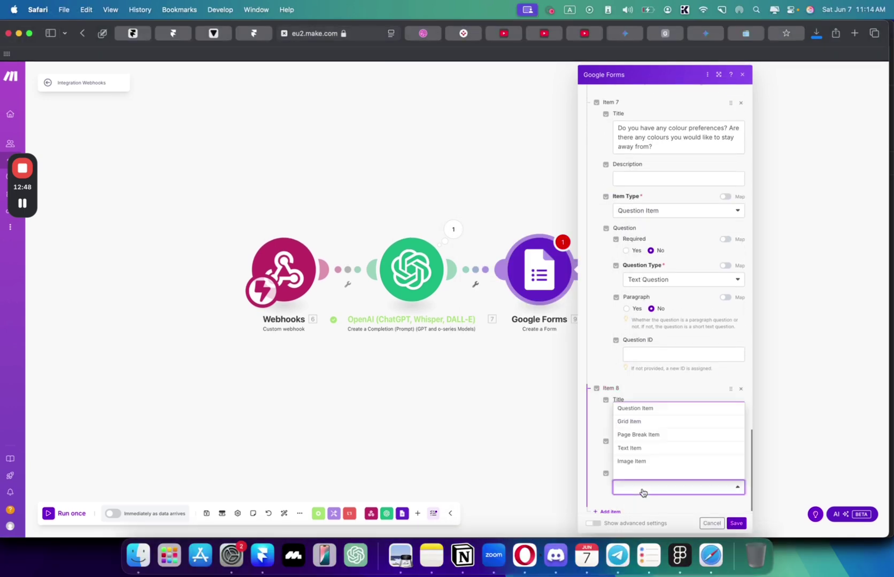
left_click(651, 416)
scroll(642, 455, "down", 2)
scroll(642, 451, "down", 2)
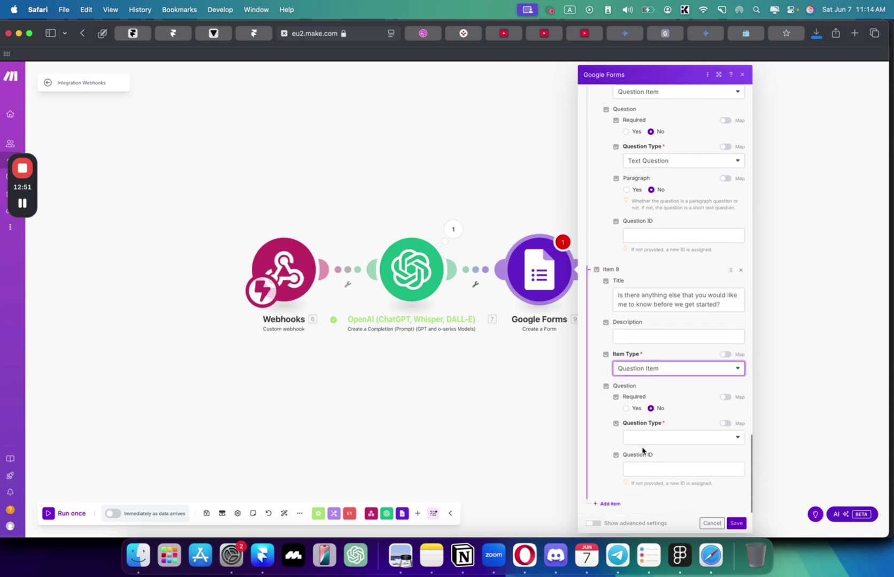
left_click(643, 441)
left_click(644, 448)
scroll(645, 438, "down", 2)
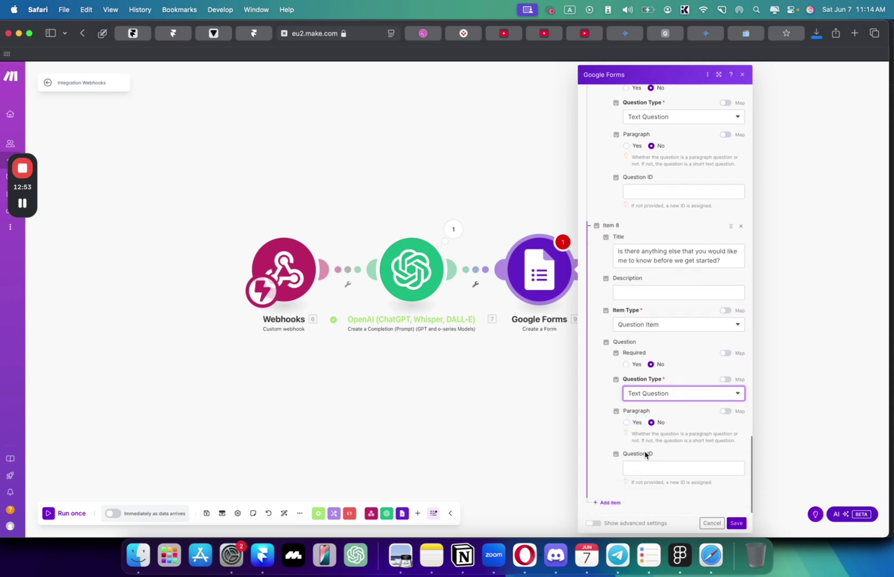
left_click(637, 424)
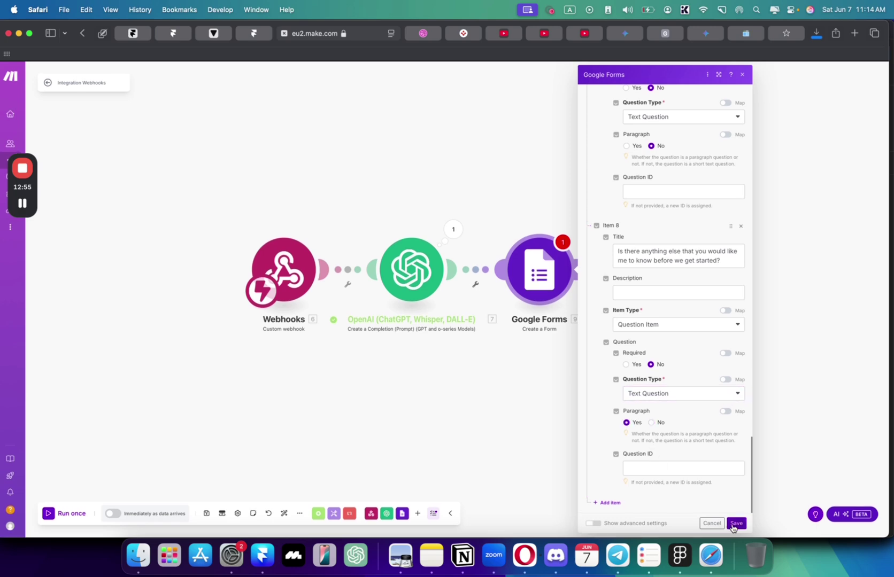
- Save the Google Forms module, run once, and submit a California design-studio website request from Framer
left_click(732, 526)
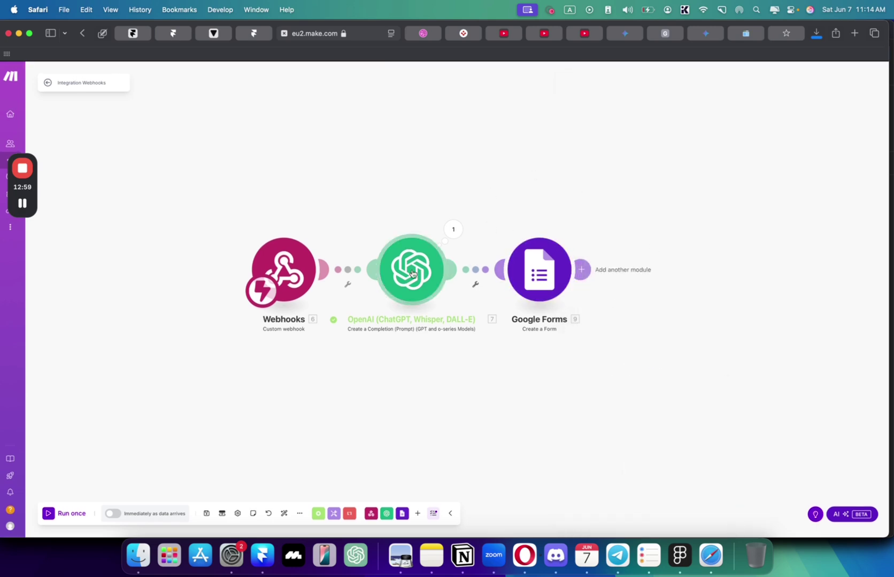
left_click(55, 515)
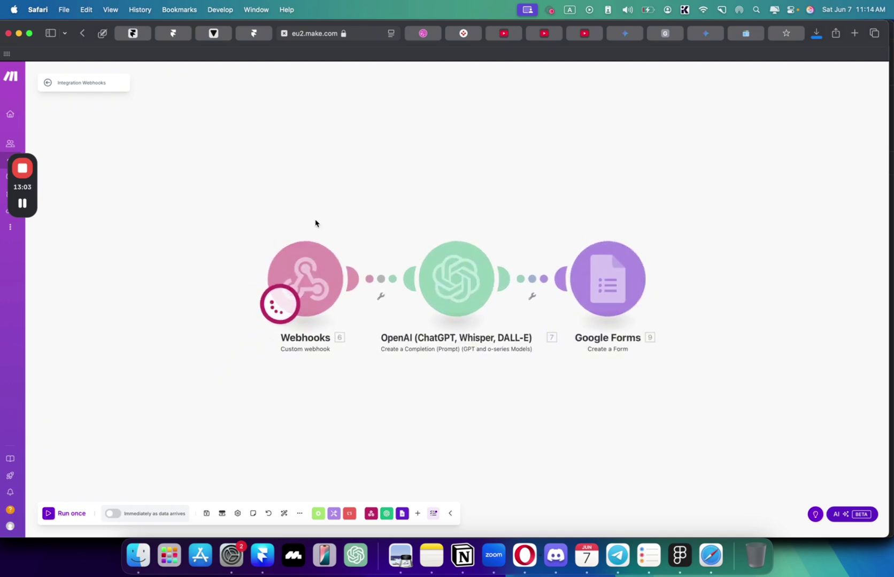
left_click(254, 34)
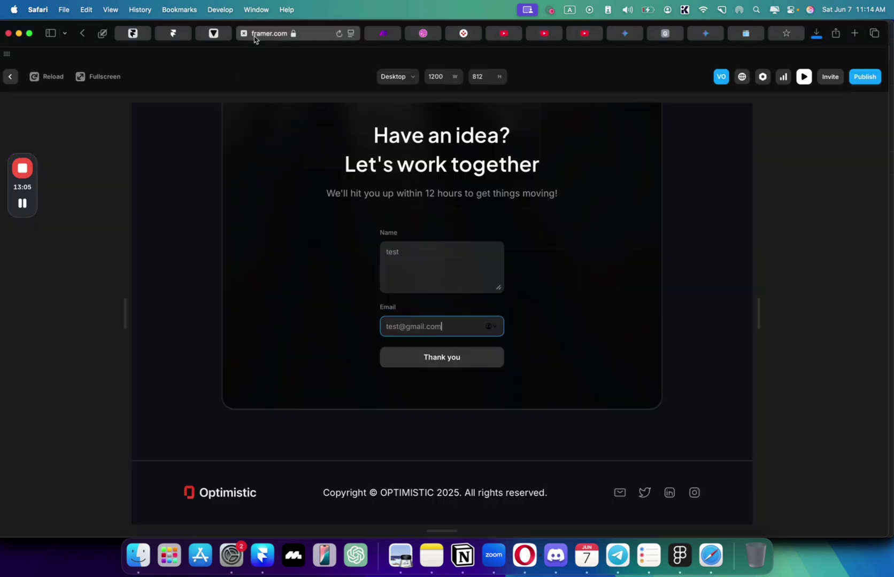
key("Escape")
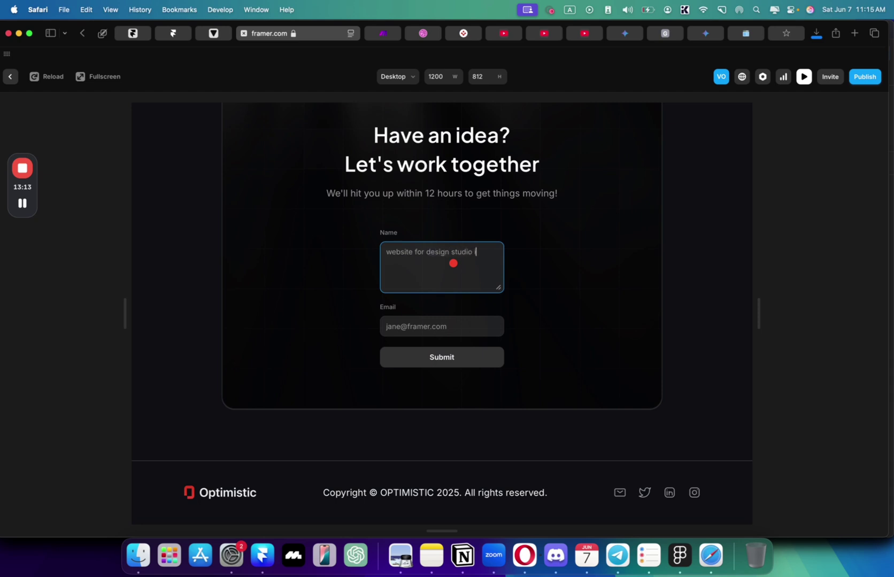
type("esign studio I ncalifornia that builds websites with framer in just 3")
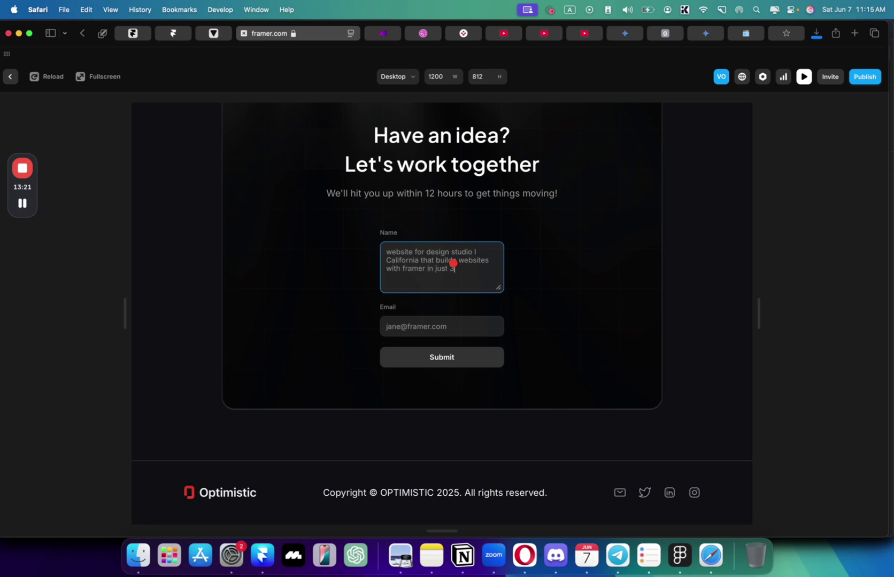
type("s")
left_click(387, 252)
type("I need a")
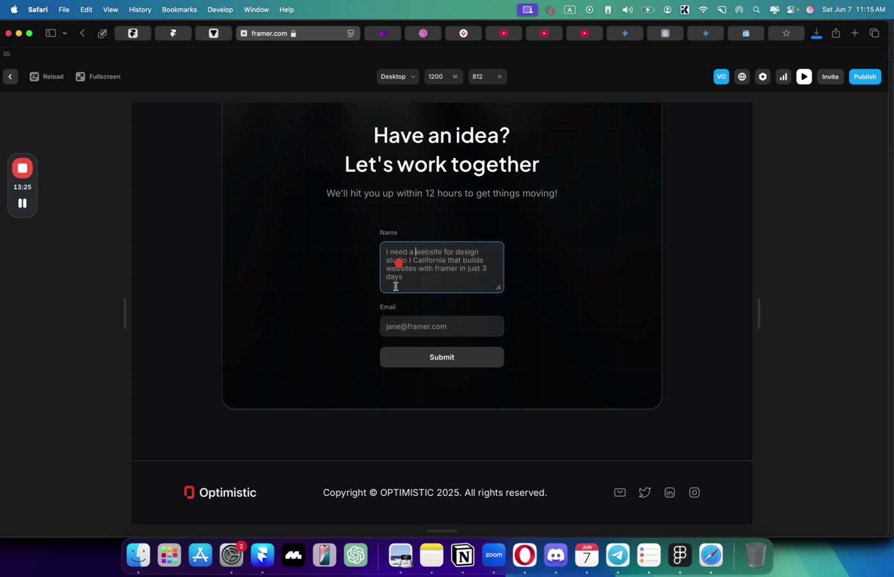
left_click(426, 326)
type("test@gmail.com")
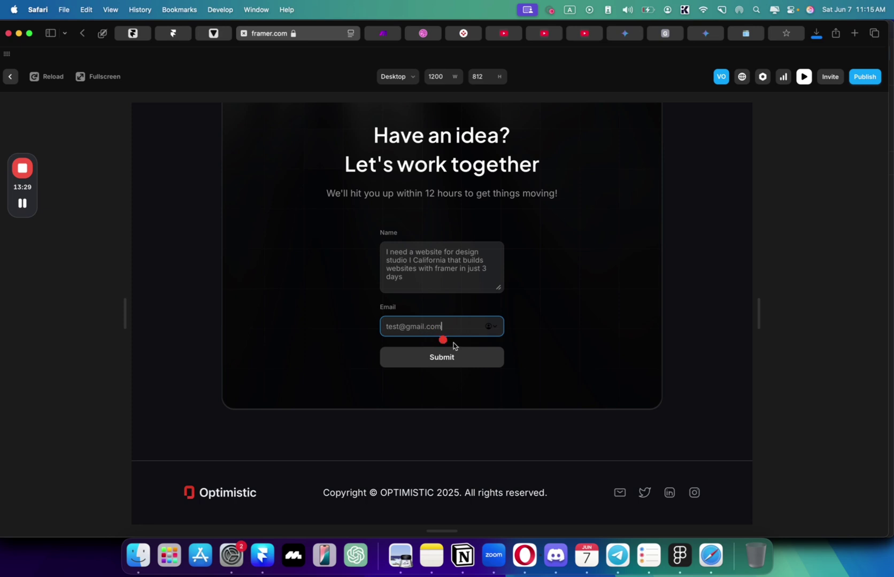
left_click(442, 357)
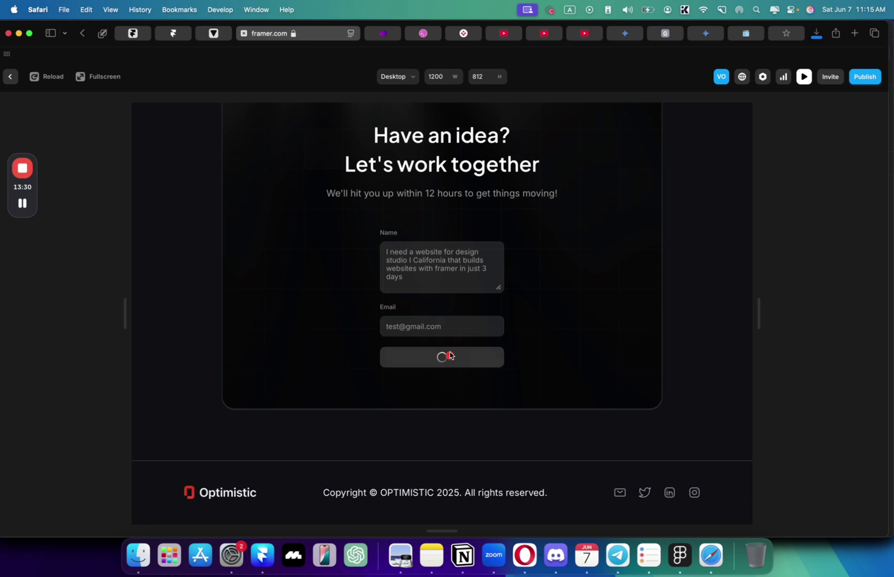
left_click(385, 35)
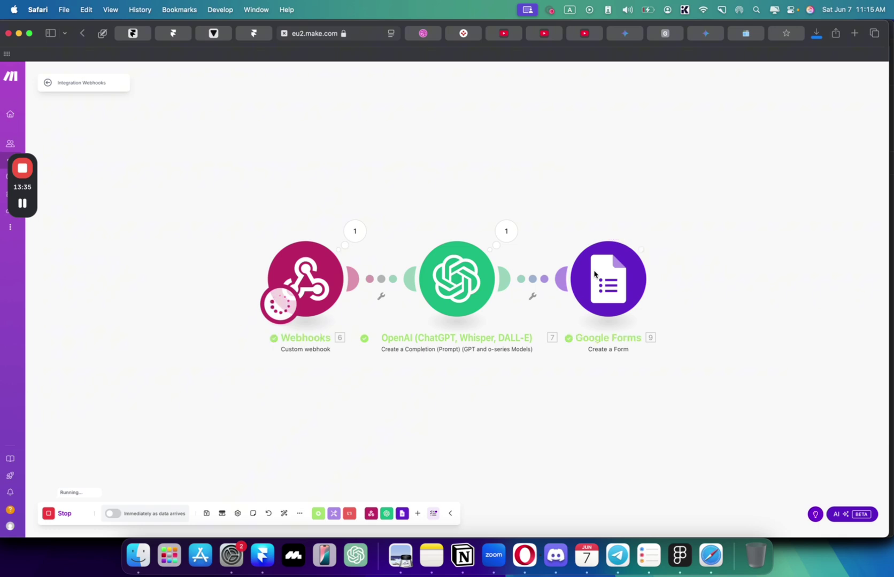
- Open the Google Forms run output and copy the new form's Responder URI link
left_click(658, 231)
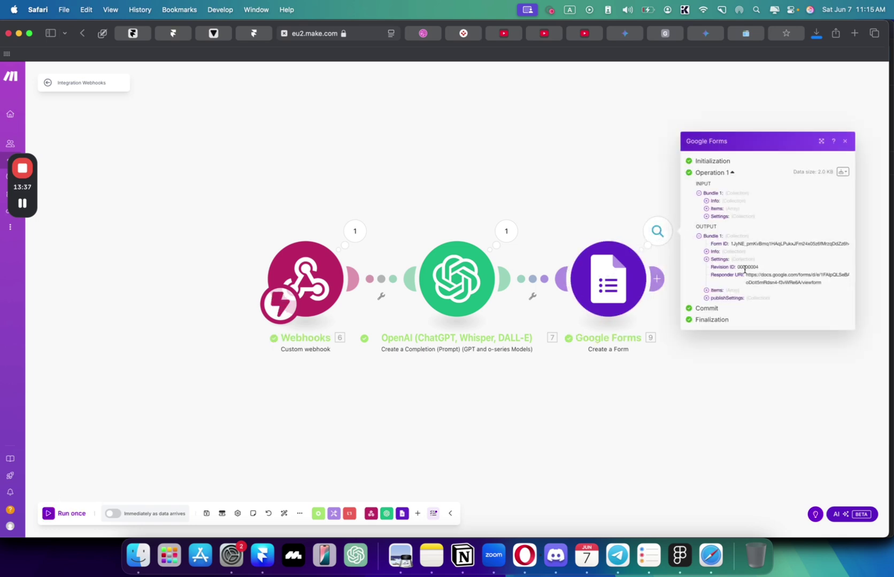
left_click_drag(747, 275, 829, 279)
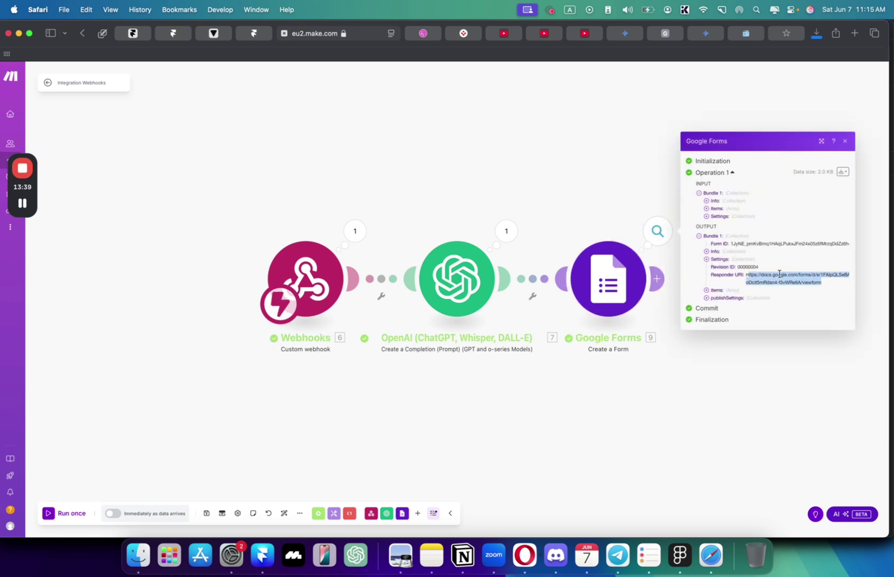
left_click_drag(746, 275, 746, 273)
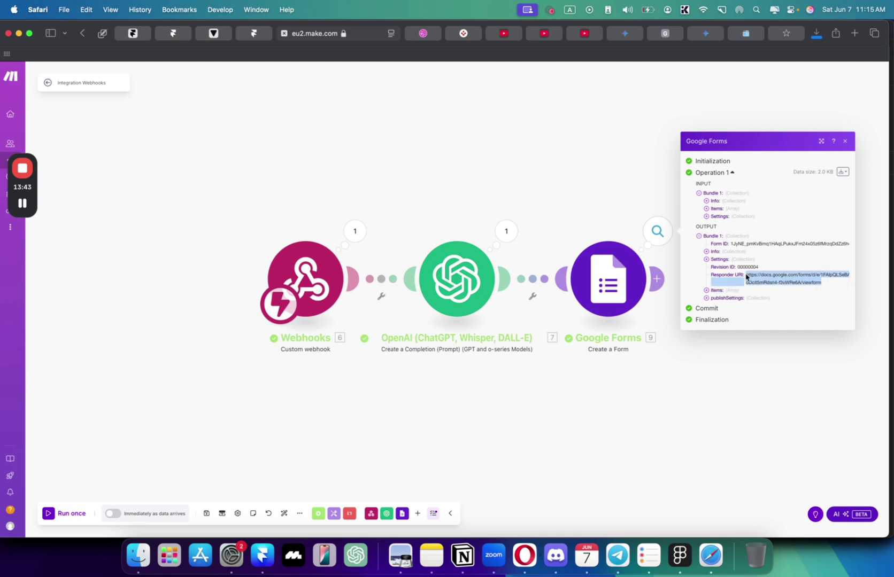
key("super+c")
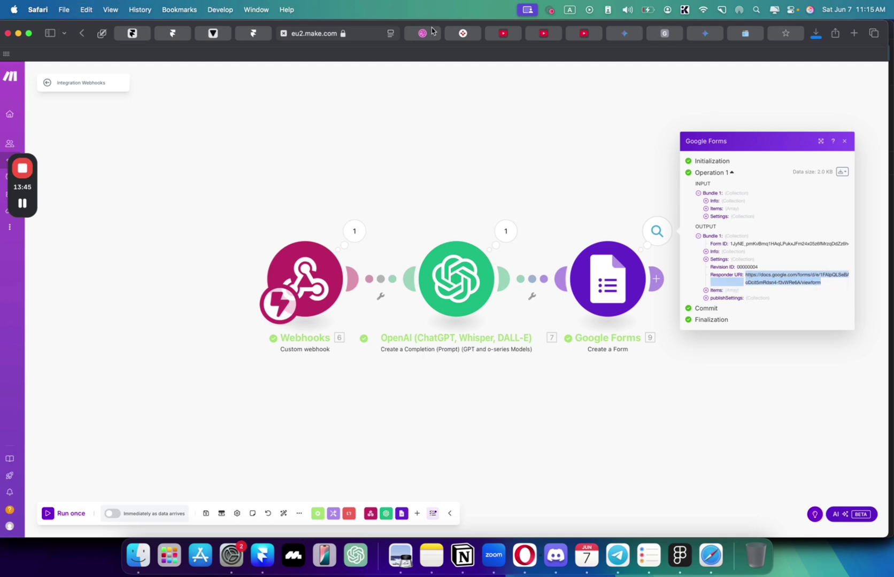
left_click(423, 33)
left_click(401, 33)
key("super+v")
key("Return")
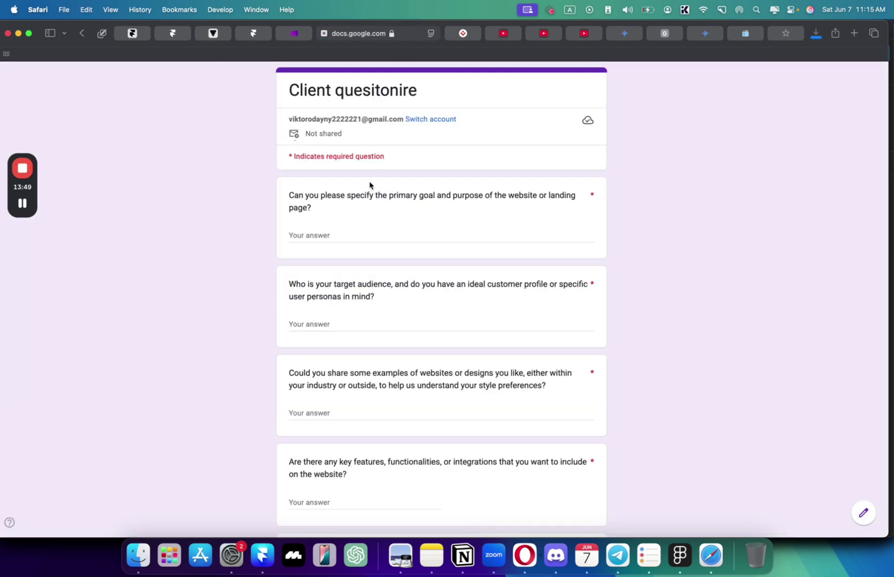
scroll(369, 185, "down", 3)
scroll(345, 156, "down", 1)
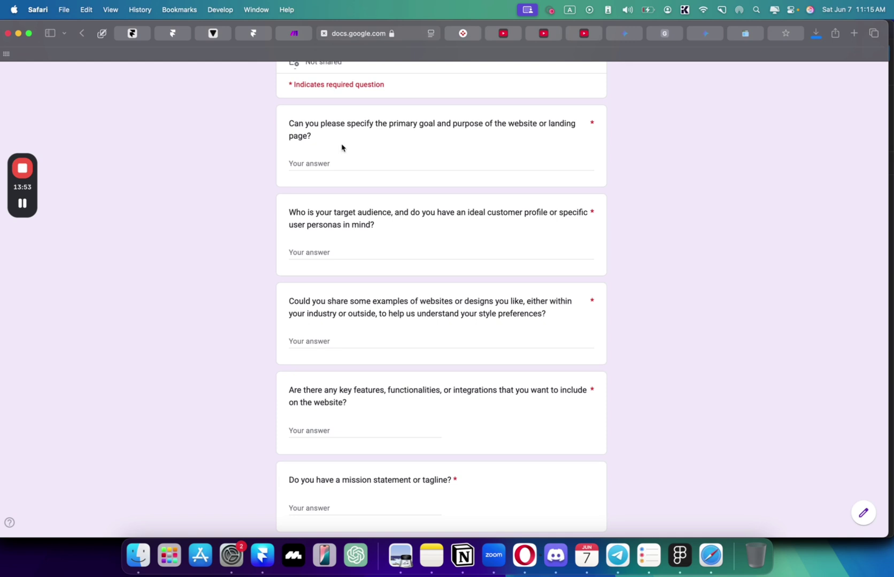
left_click_drag(310, 214, 368, 224)
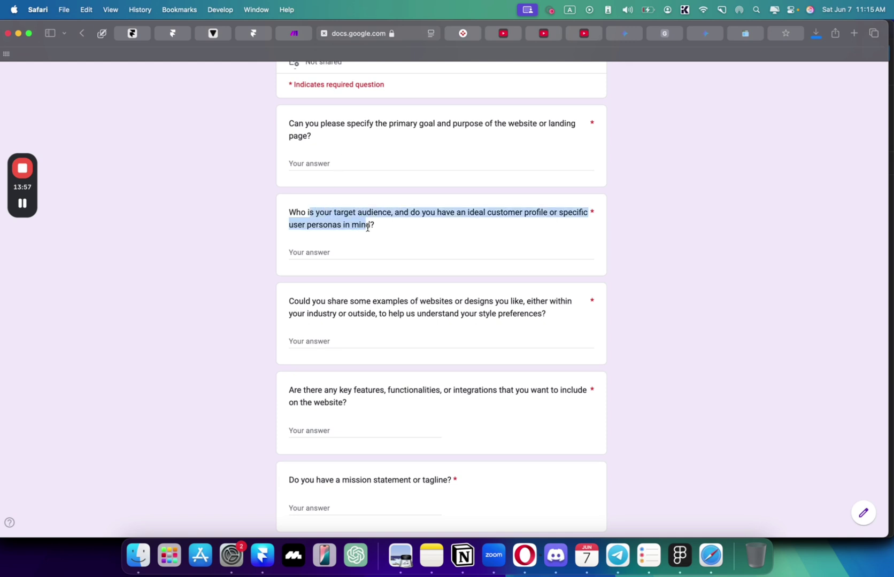
left_click_drag(316, 302, 387, 311)
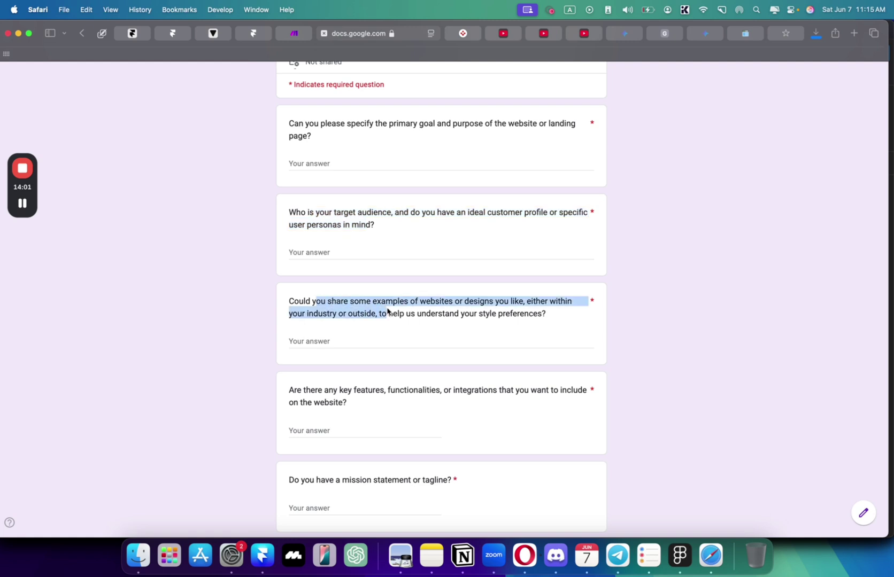
scroll(387, 311, "down", 5)
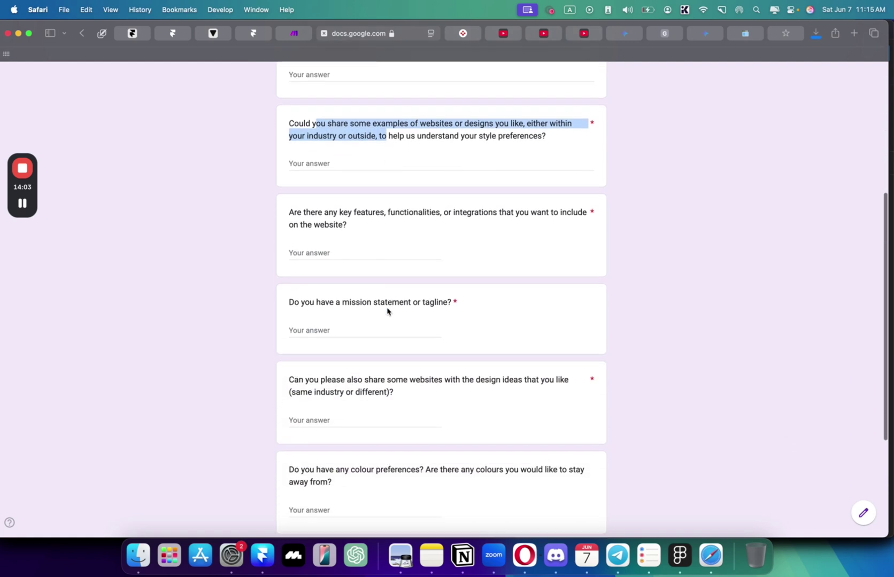
scroll(387, 312, "up", 2)
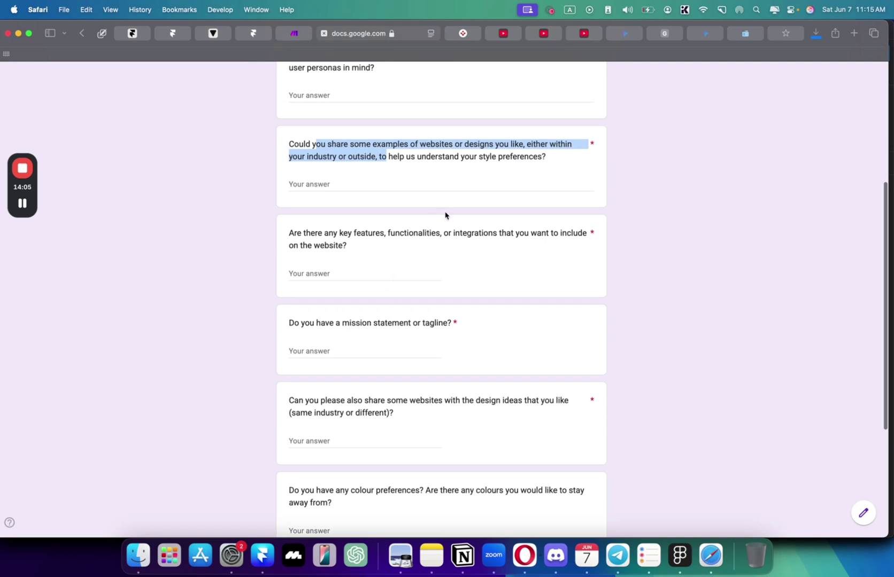
scroll(361, 258, "down", 1)
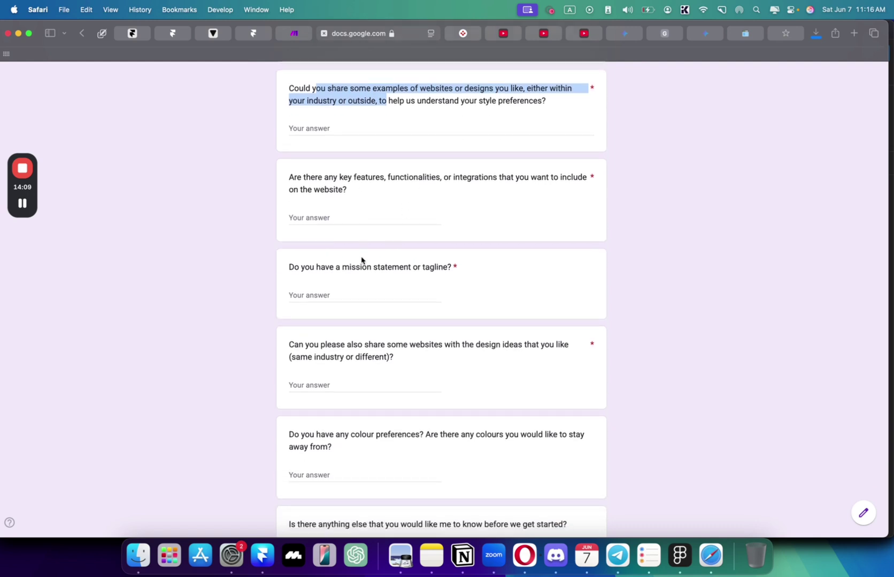
scroll(361, 261, "up", 2)
- Inspect the OpenAI module's last output and its generated questions
left_click(296, 34)
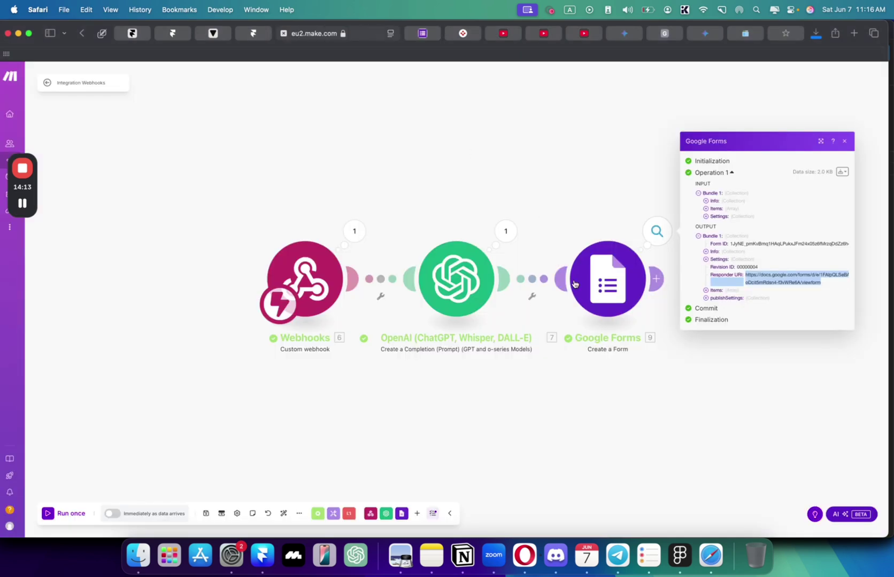
left_click(502, 233)
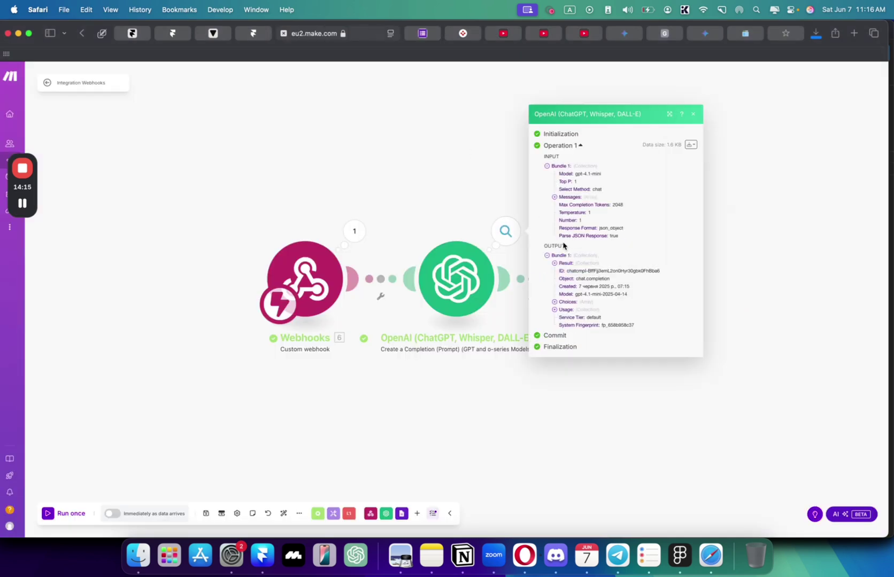
left_click(555, 267)
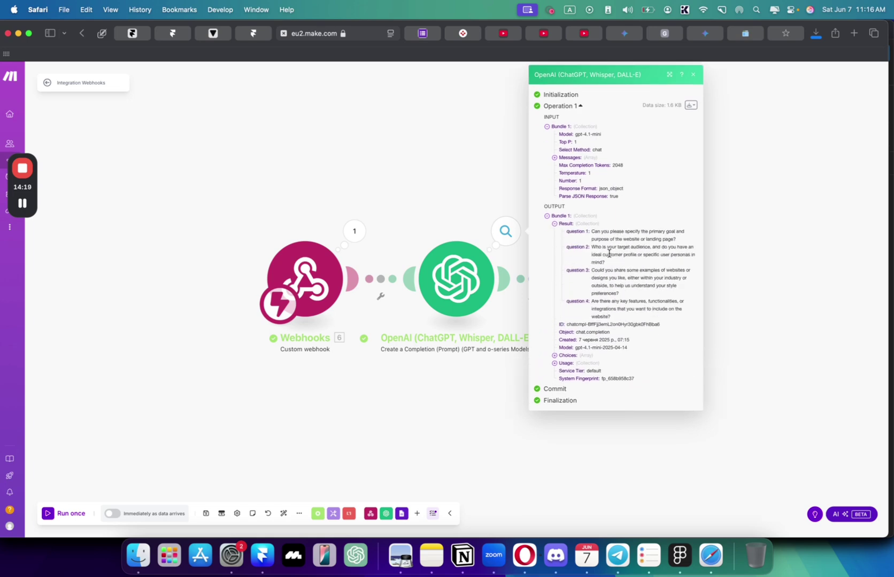
- Insert the webhook's Project Description value into the OpenAI prompt below 'Project Description:'
left_click(463, 274)
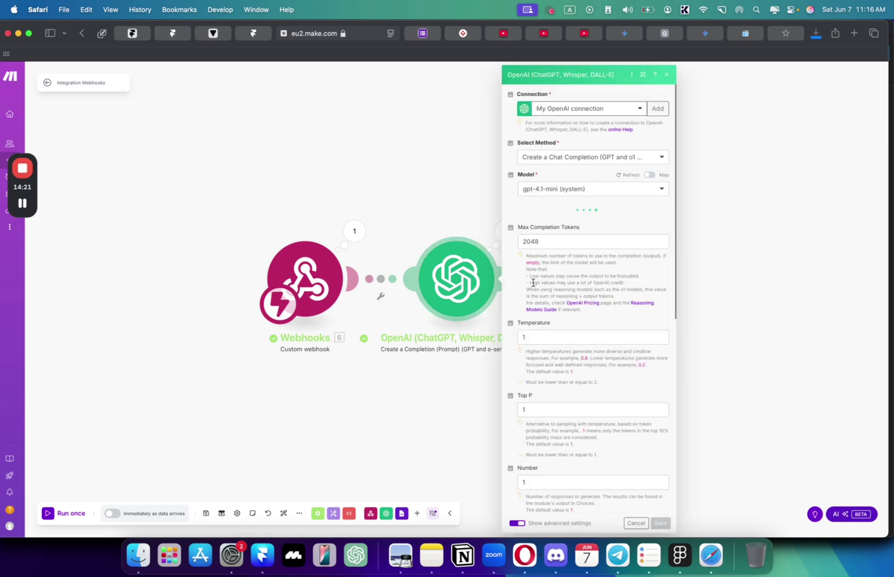
scroll(553, 248, "down", 3)
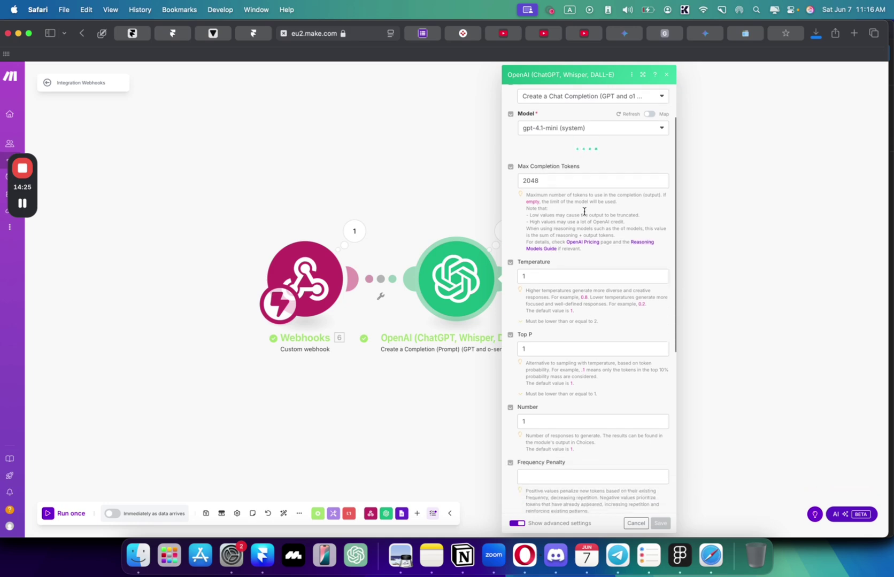
scroll(573, 245, "down", 1)
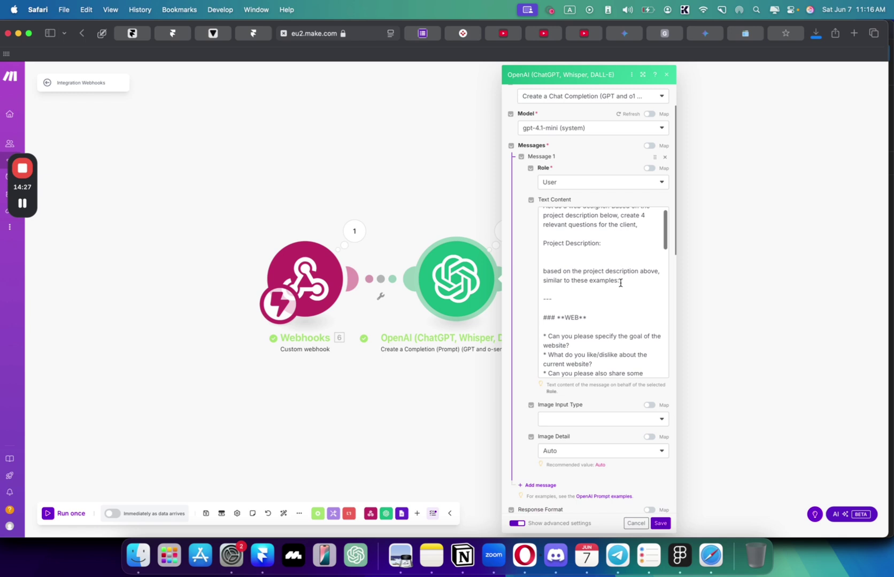
left_click_drag(630, 280, 552, 250)
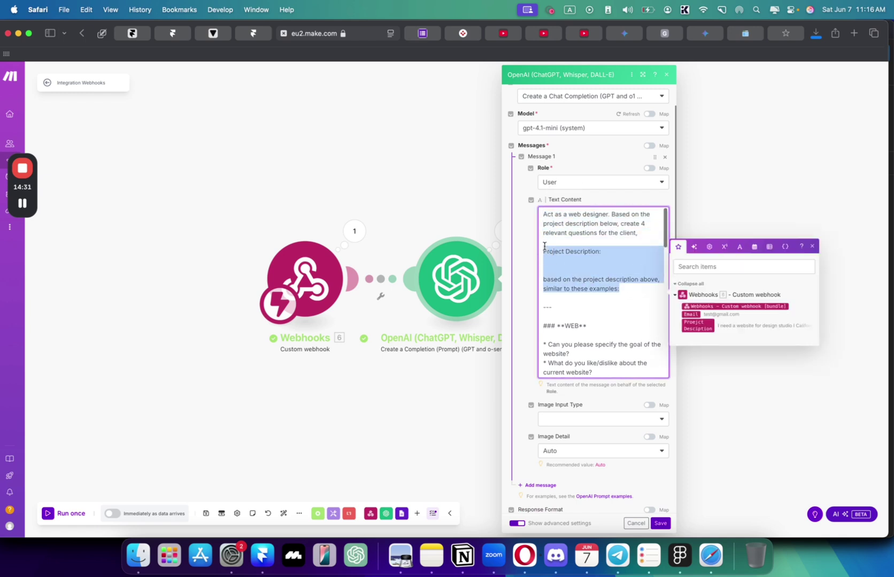
left_click(544, 297)
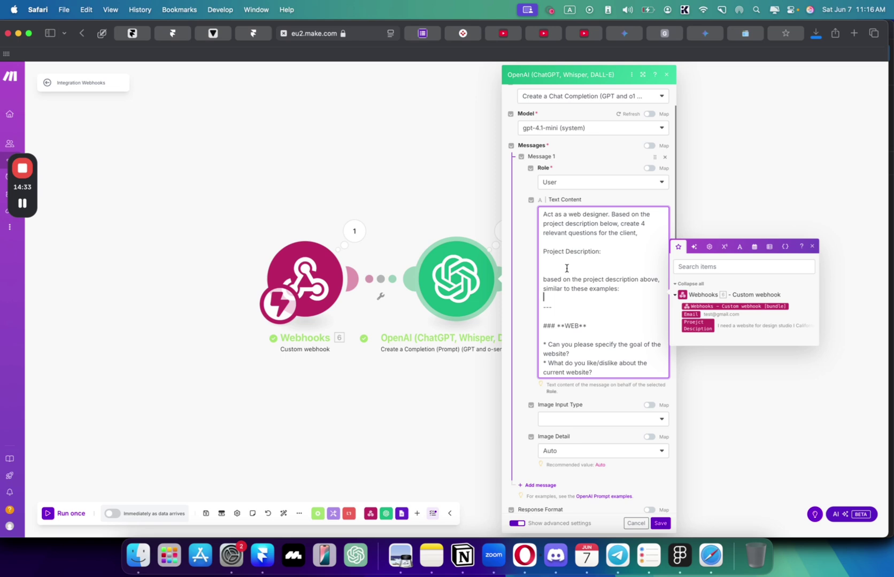
left_click(704, 328)
scroll(630, 383, "down", 3)
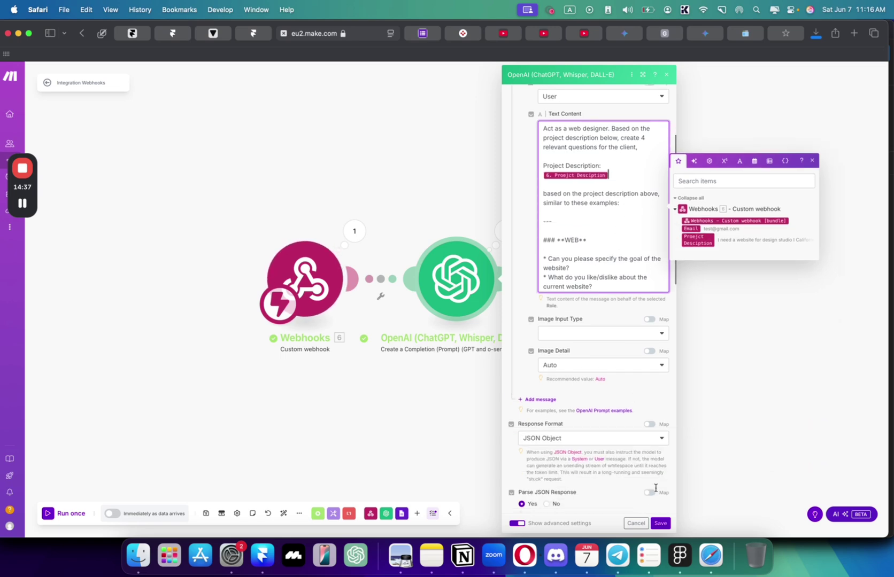
- Save the OpenAI module settings and check the project description the webhook received
left_click(662, 523)
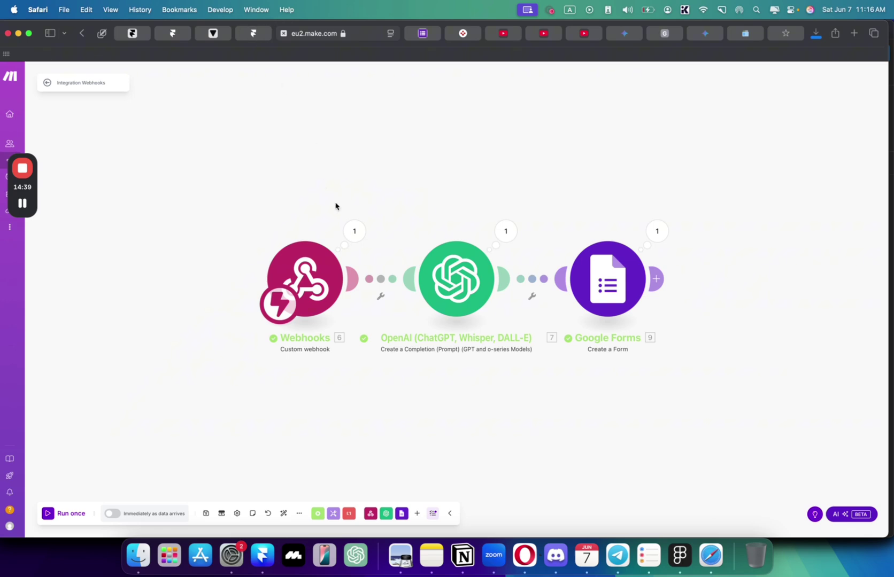
left_click(354, 230)
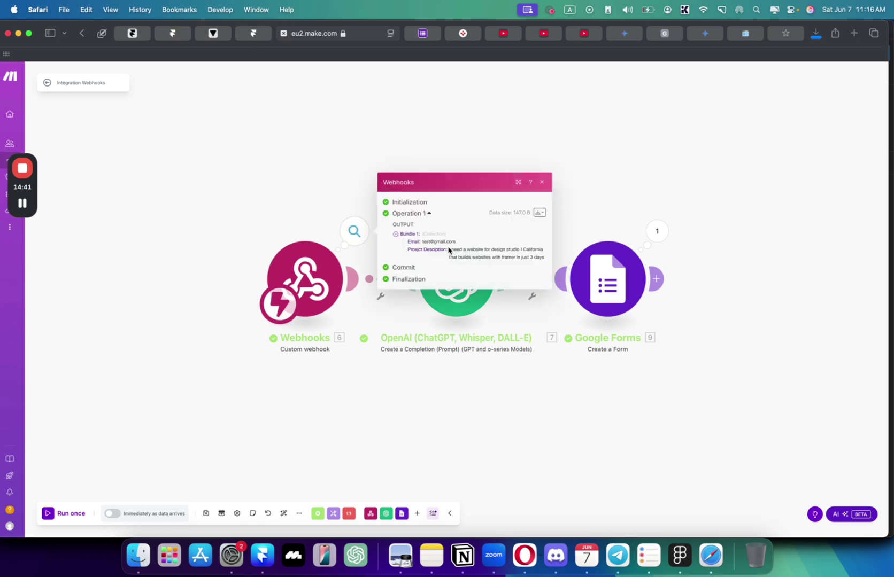
left_click_drag(448, 250, 548, 261)
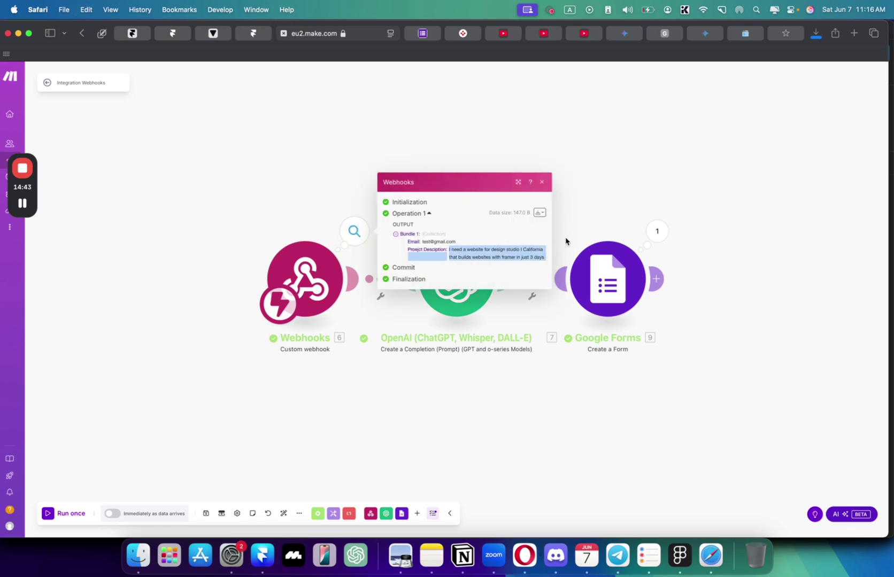
left_click(291, 164)
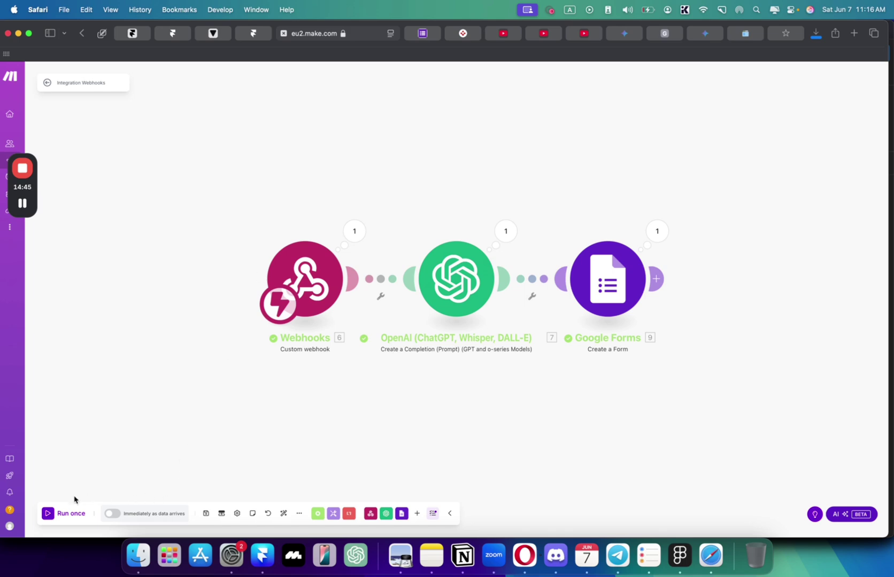
- Run the scenario once and resubmit the Framer contact form with a test e-mail
left_click(64, 513)
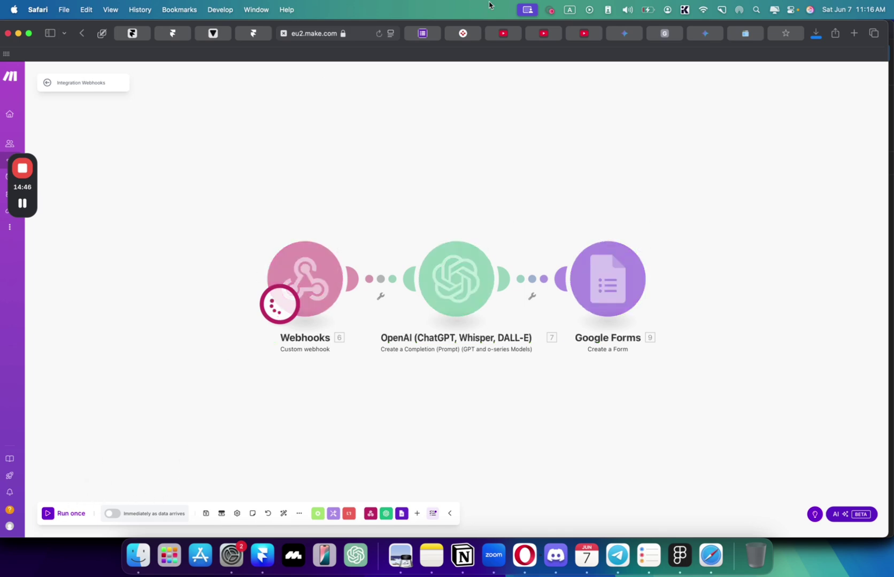
left_click(262, 36)
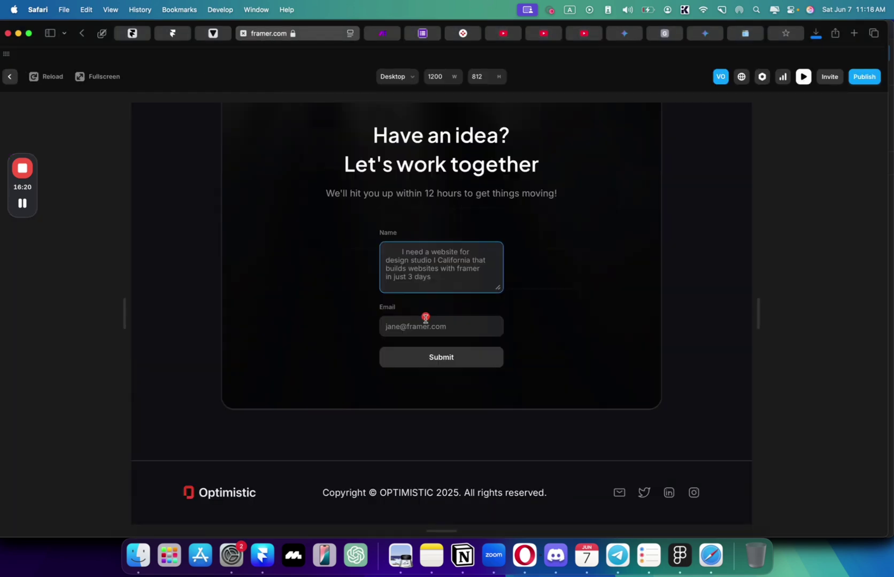
left_click(424, 323)
type("test@gmail.com")
left_click(443, 359)
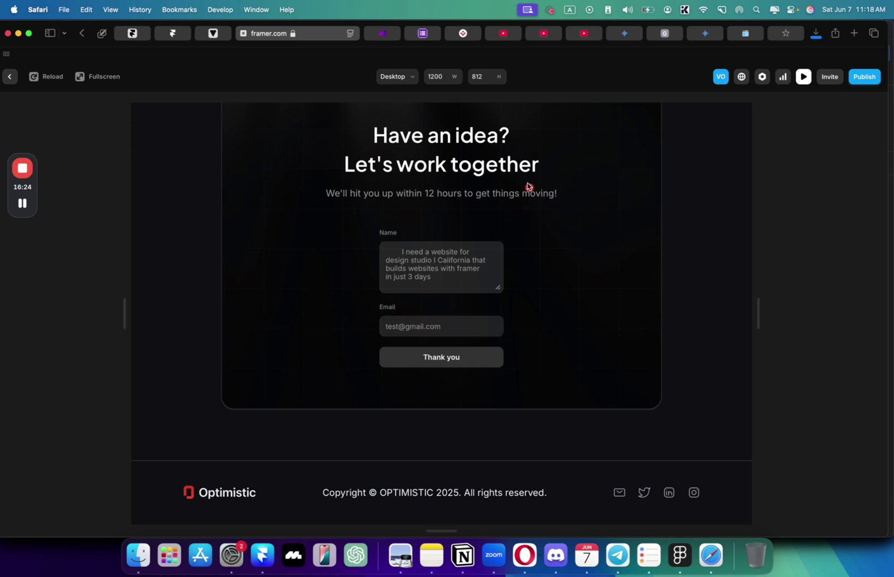
left_click(383, 33)
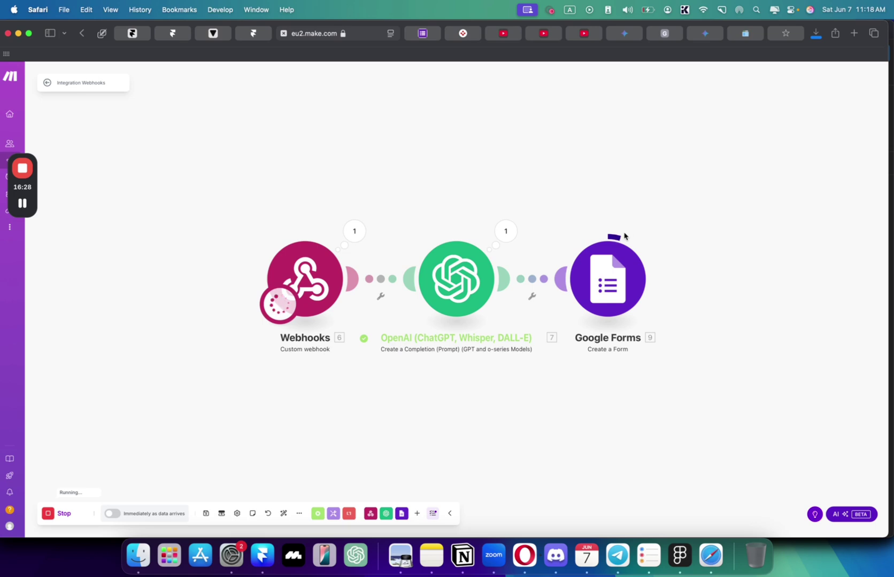
- Copy the new Google Form's Responder URI and load it in a spare browser tab
left_click(656, 231)
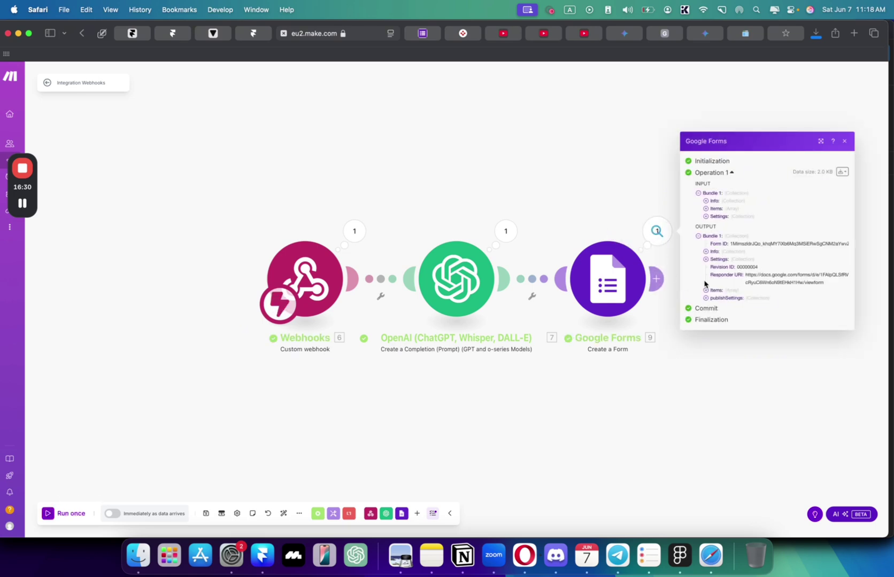
left_click_drag(746, 274, 848, 281)
key("super+c")
left_click(469, 35)
left_click(445, 30)
key("super+v")
key("Return")
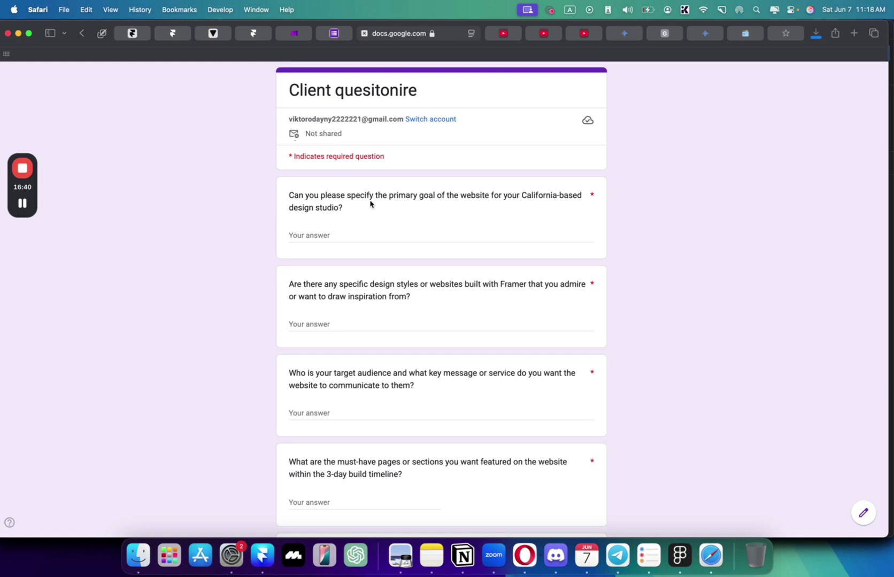
left_click_drag(369, 214, 284, 192)
scroll(313, 228, "down", 2)
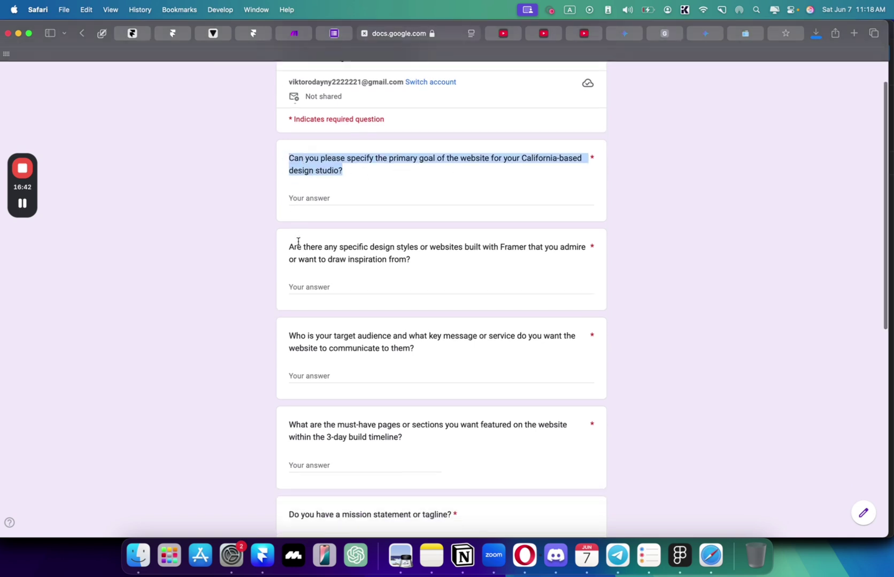
left_click_drag(294, 232, 325, 242)
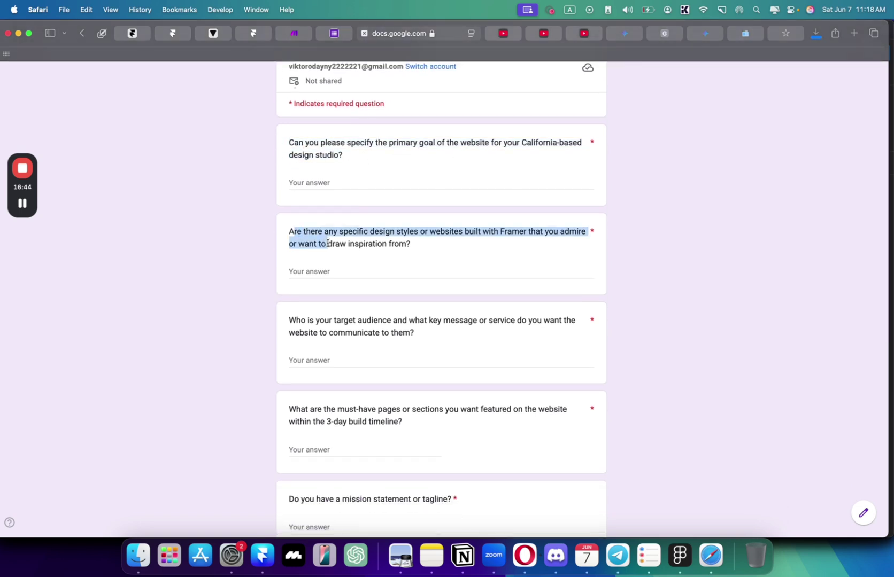
scroll(382, 242, "down", 1)
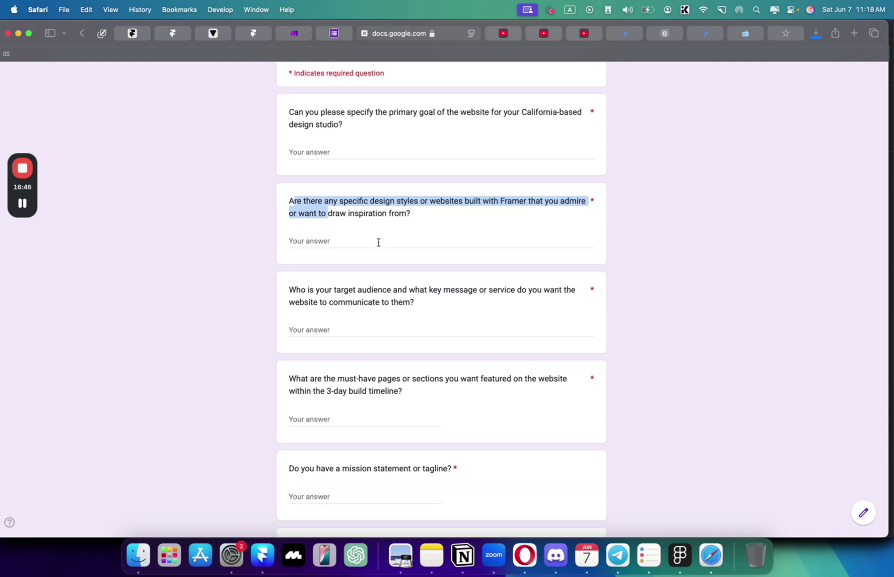
scroll(378, 243, "down", 2)
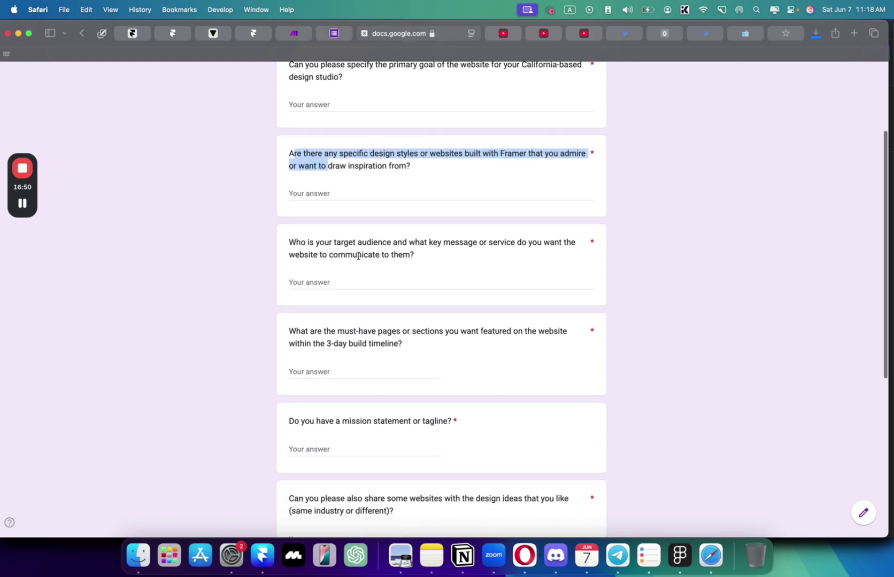
left_click(365, 256)
left_click_drag(365, 256, 409, 244)
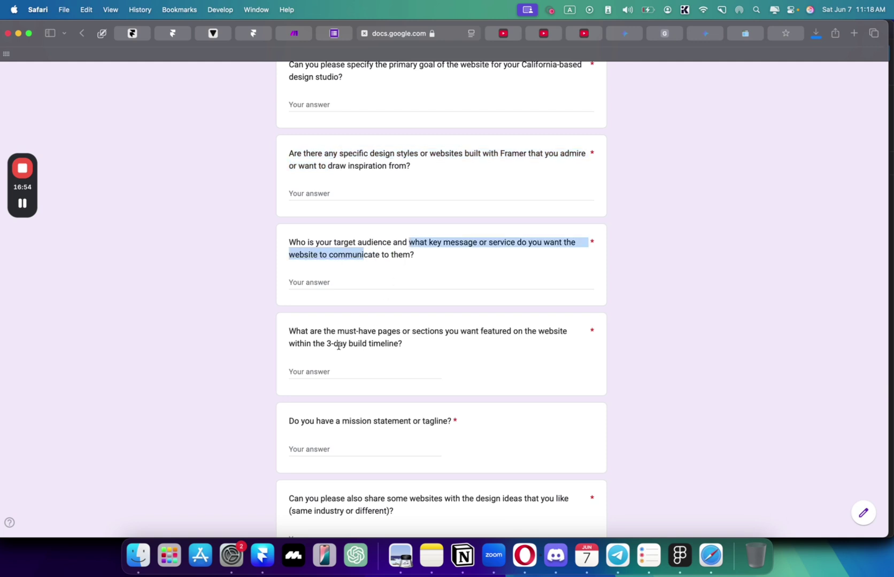
left_click(323, 332)
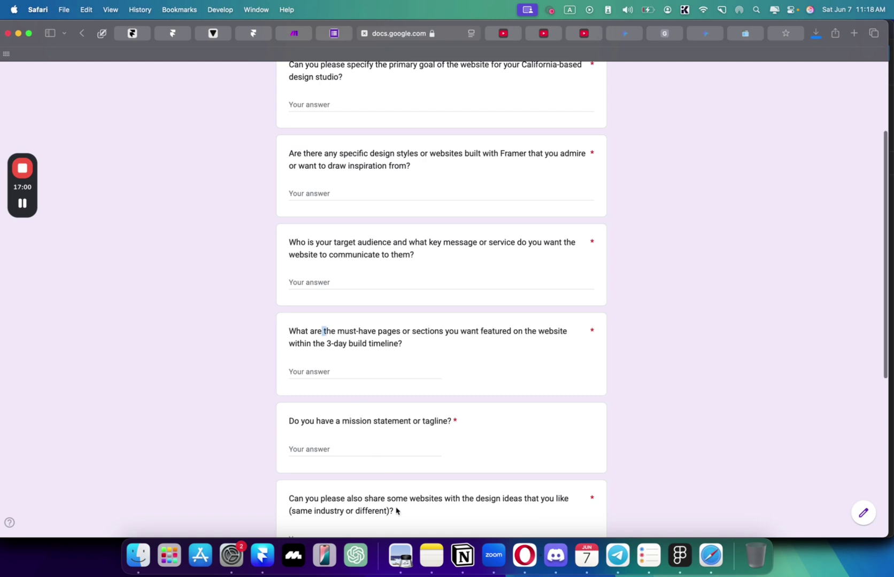
left_click_drag(396, 512, 369, 503)
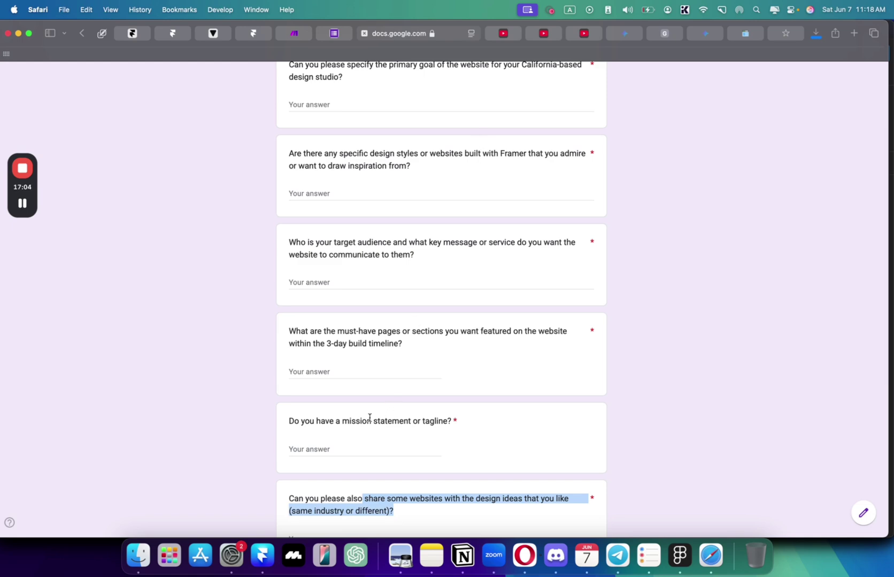
left_click_drag(368, 420, 471, 420)
scroll(471, 421, "down", 3)
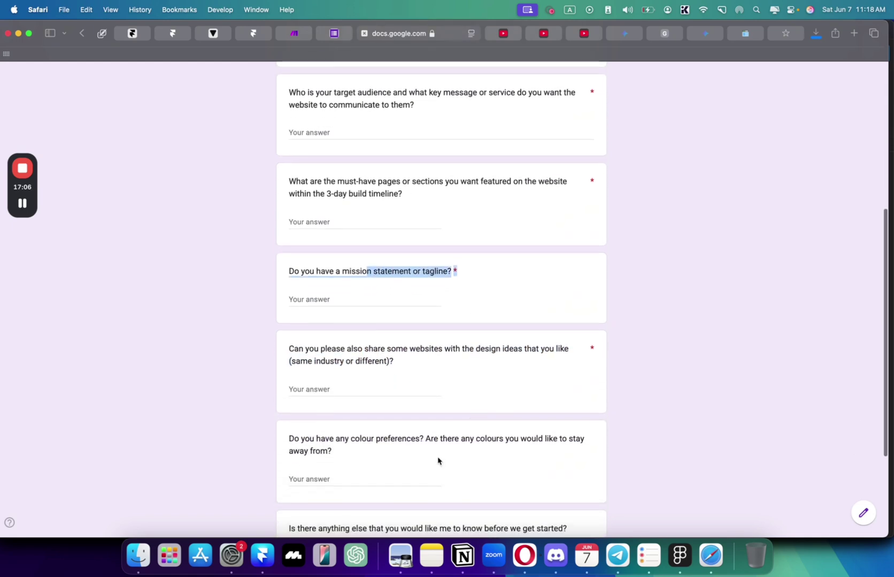
scroll(438, 461, "up", 6)
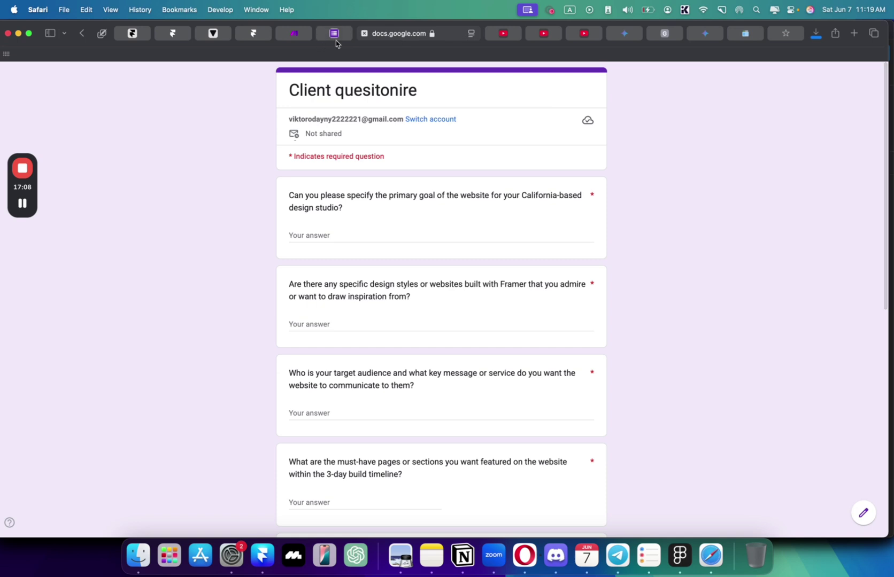
- Add a Gmail 'Create a Draft' module right after the Google Forms module
left_click(308, 32)
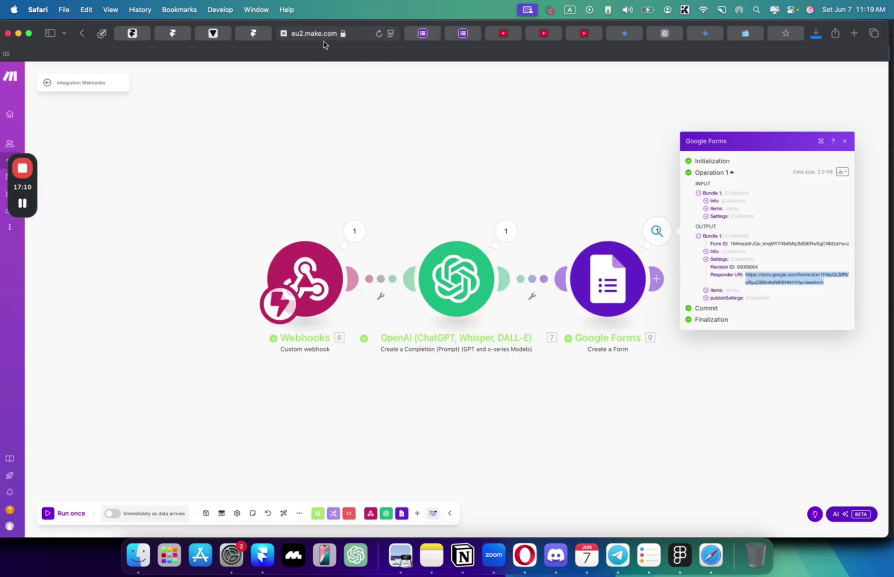
left_click(656, 278)
scroll(607, 321, "down", 2)
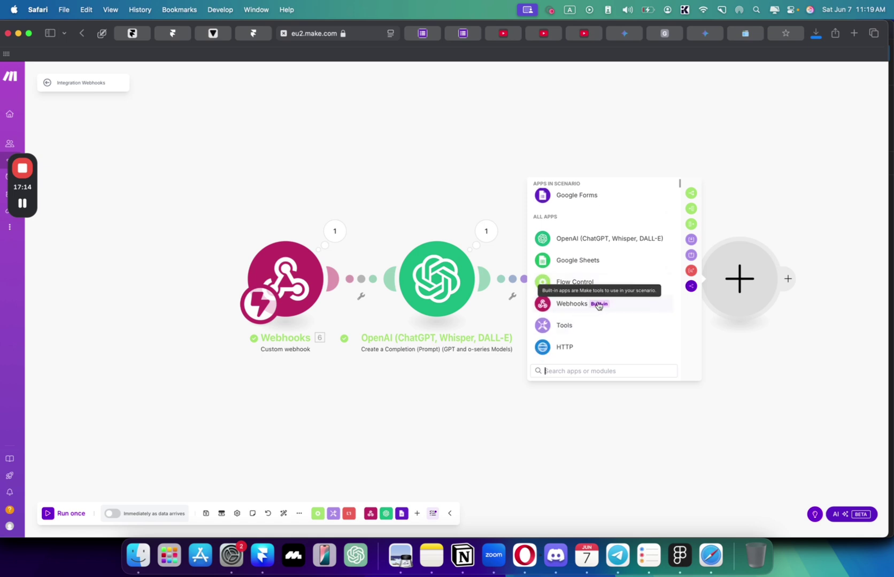
type("gma")
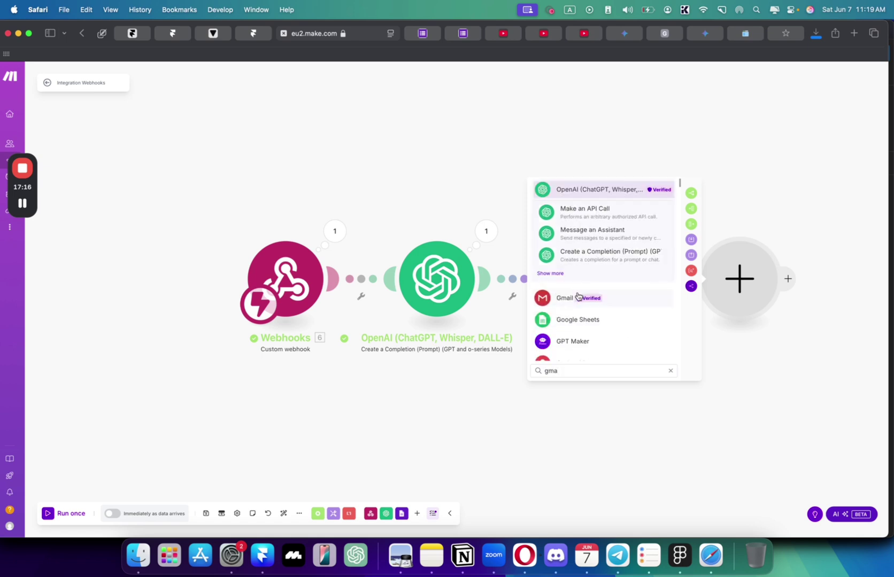
left_click(576, 295)
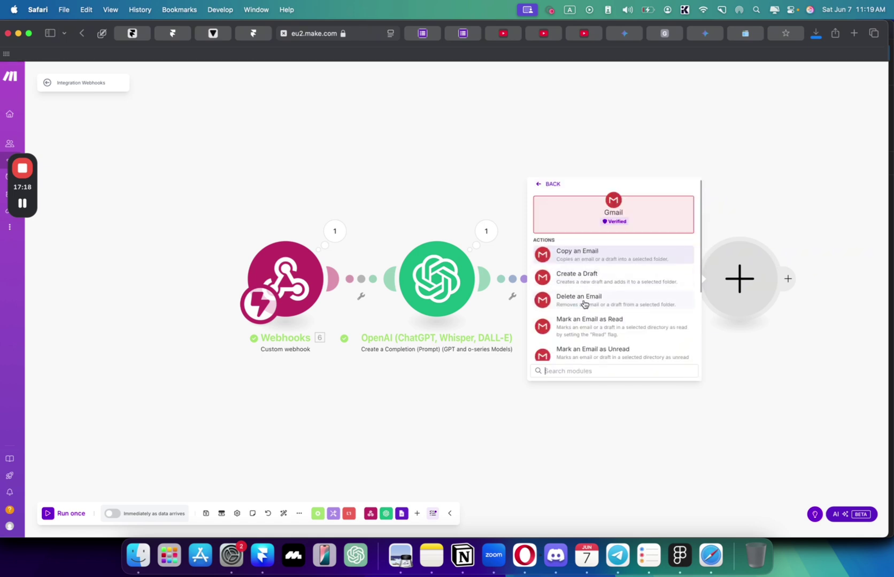
scroll(584, 304, "down", 3)
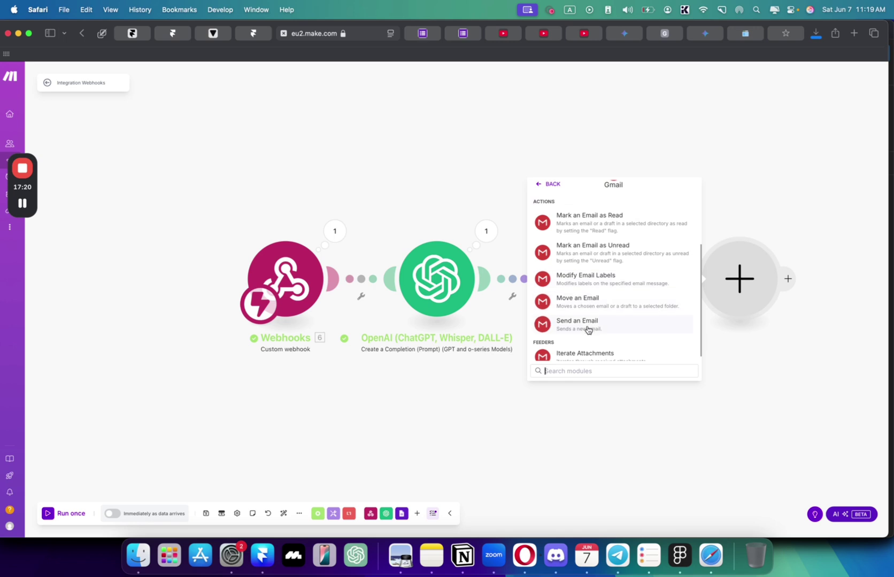
scroll(588, 327, "up", 5)
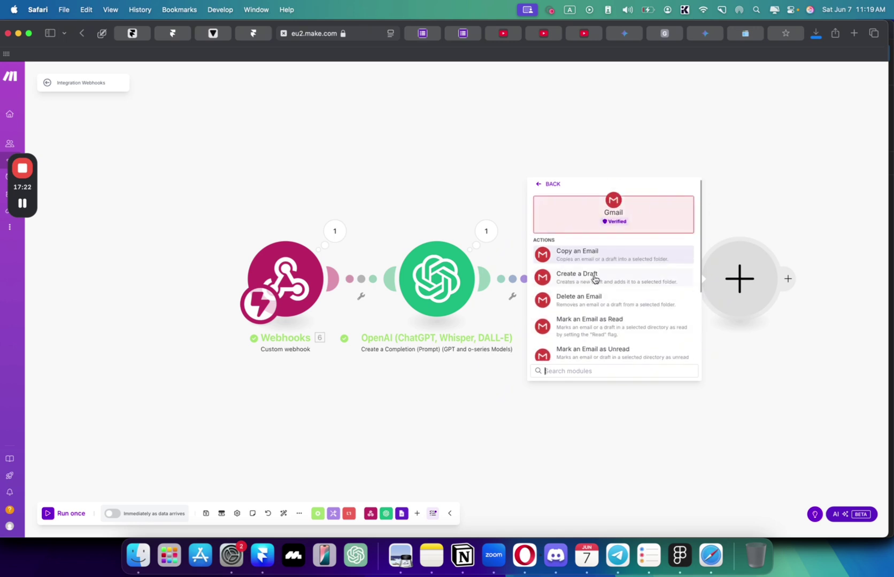
left_click(576, 277)
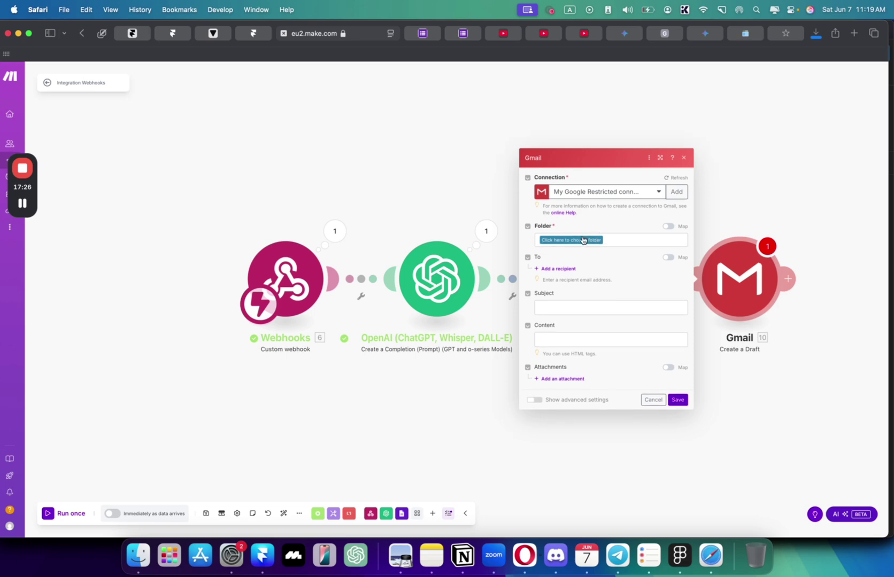
- Keep the current Gmail connection and set the draft's folder to Drafts
left_click(575, 241)
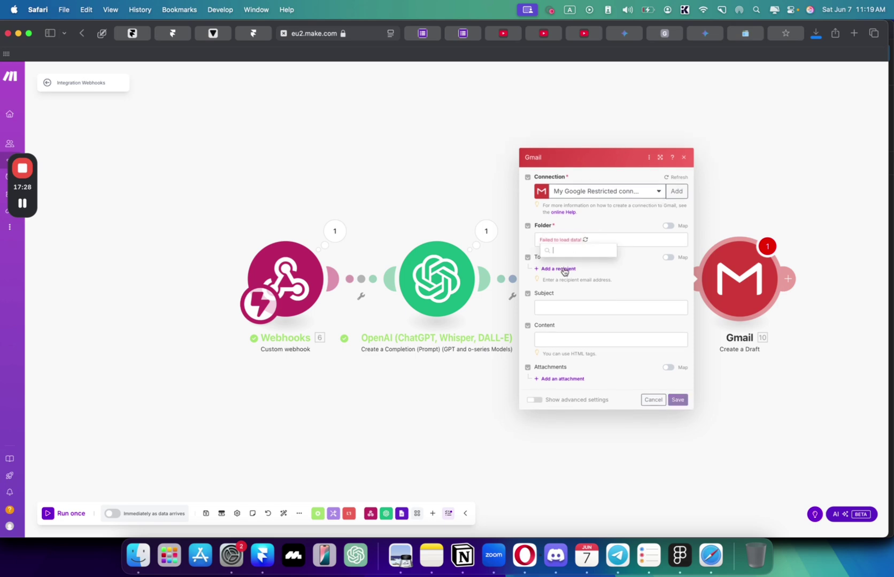
left_click(655, 191)
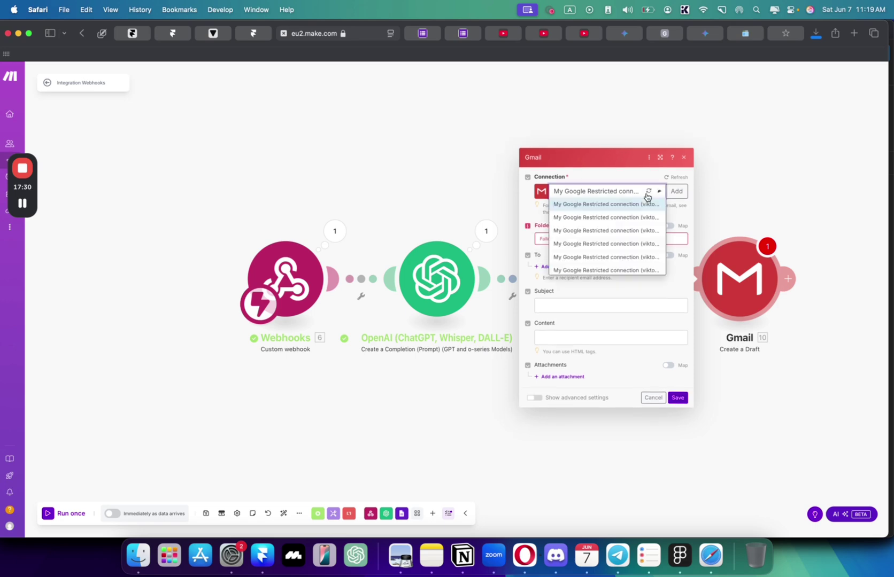
left_click(624, 263)
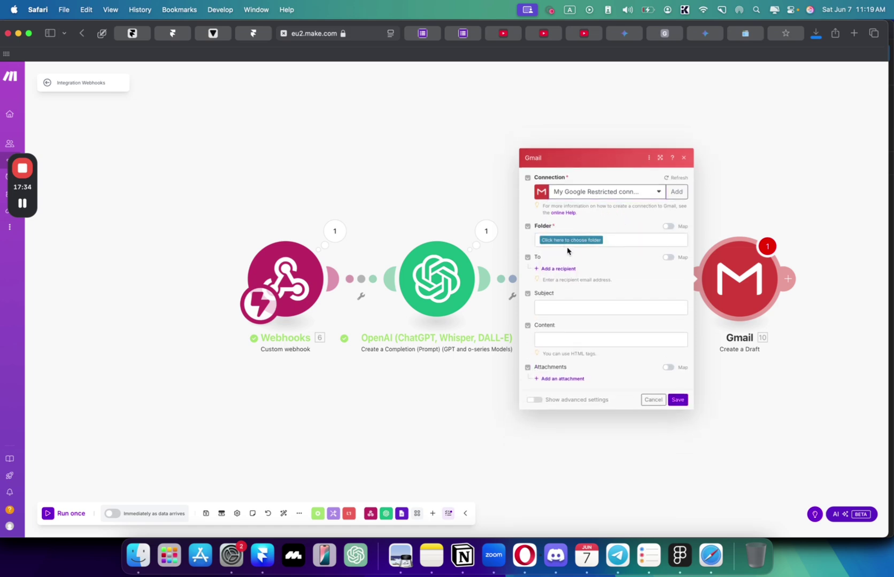
left_click(567, 241)
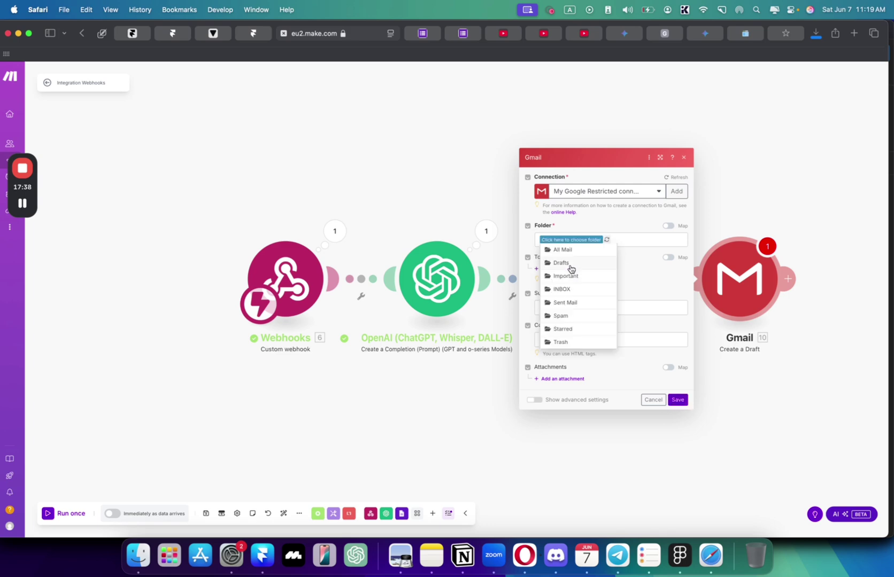
left_click(574, 263)
- Map the webhook's Email as the draft's recipient address
left_click(573, 269)
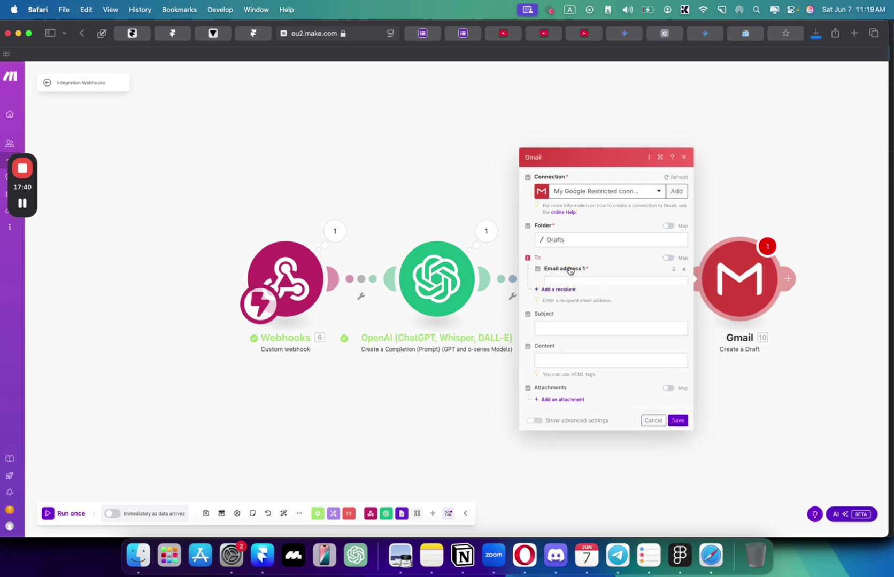
left_click(568, 266)
type("te")
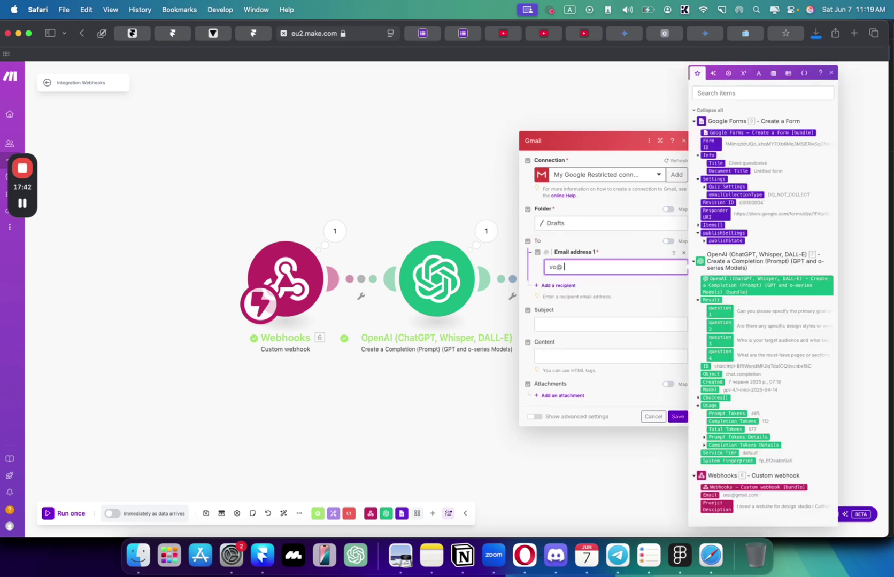
key("BackSpace")
key("BackSpace")
left_click(710, 495)
- Enter subject 'Thanks for your interest' and a body inviting questions, including the form's Responder URI
left_click(589, 323)
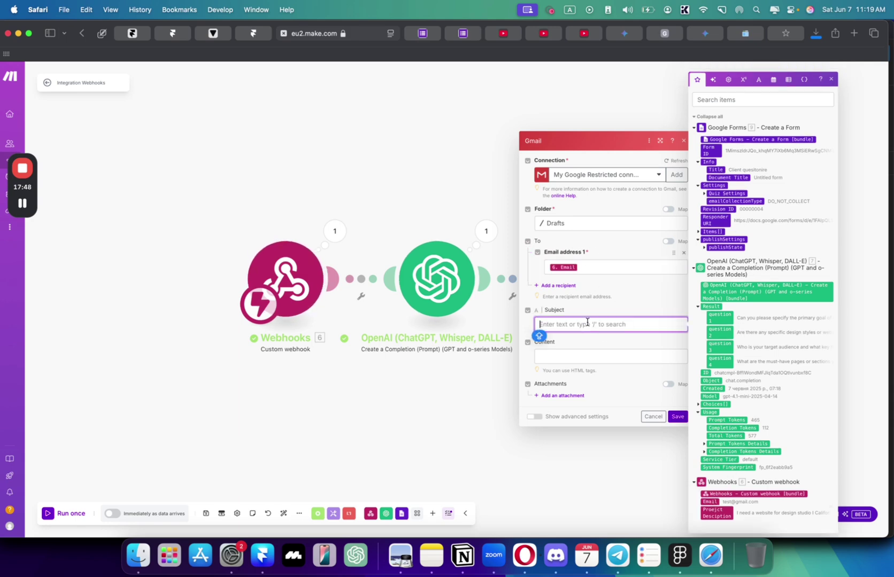
type("Thanks for your interest")
left_click(563, 356)
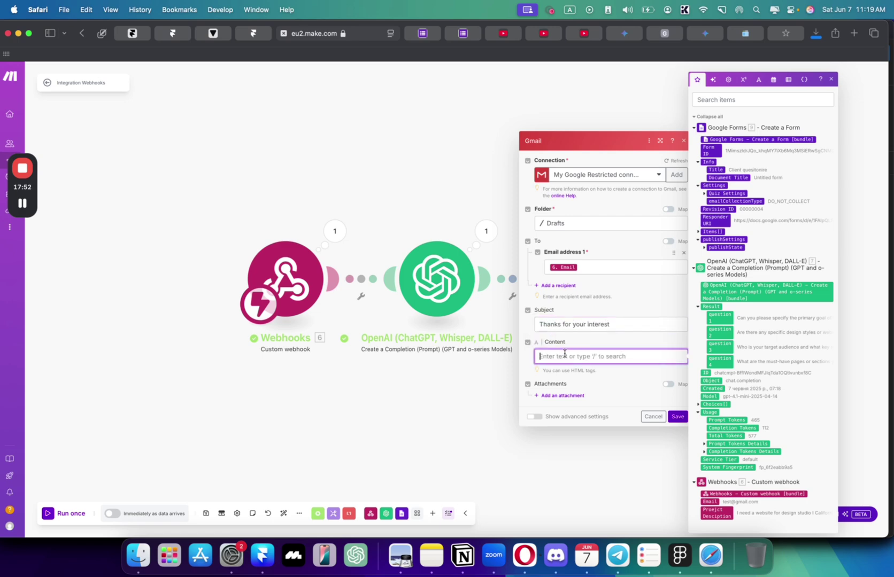
type("Before we g")
type("egin, i'd like to ask you a few quesitons. DO take your time to fill in")
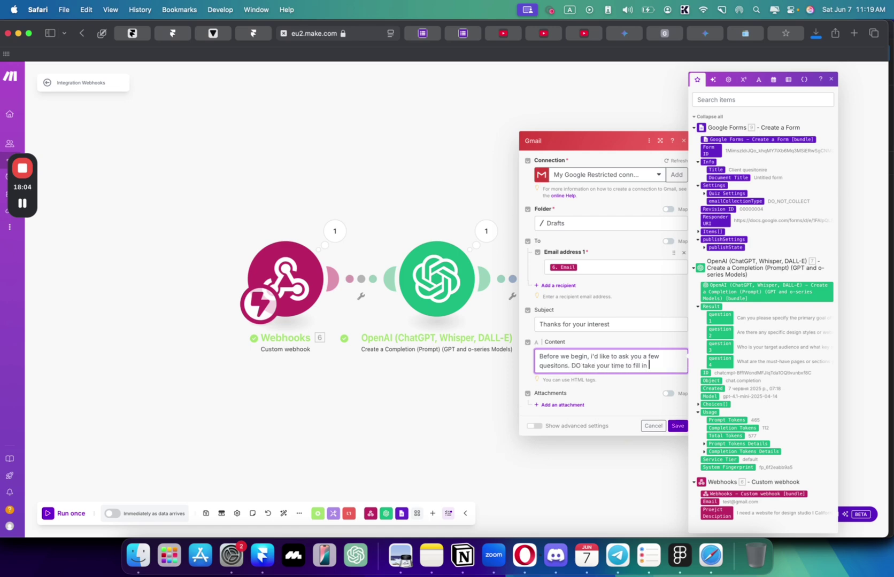
type(" as much detail")
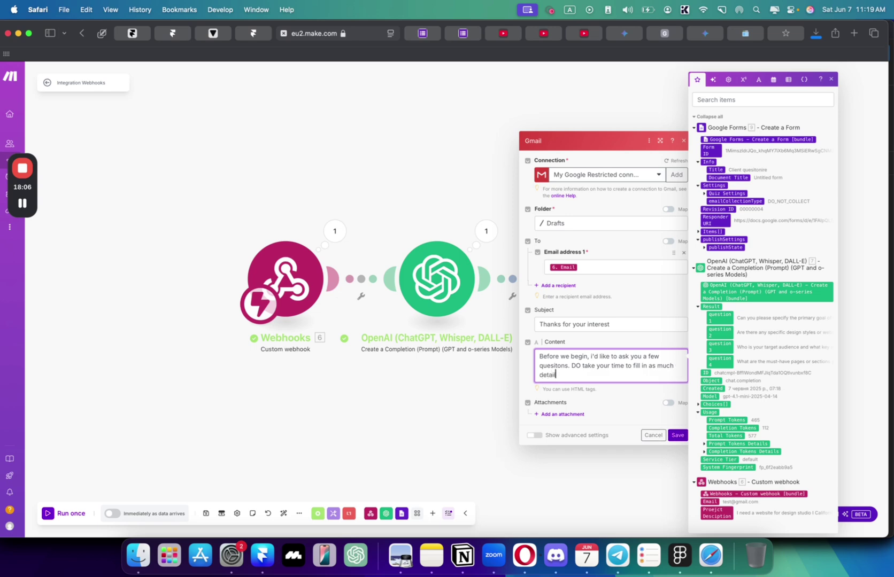
type("s as possbile")
key("Return")
type("Thanks!")
left_click(609, 414)
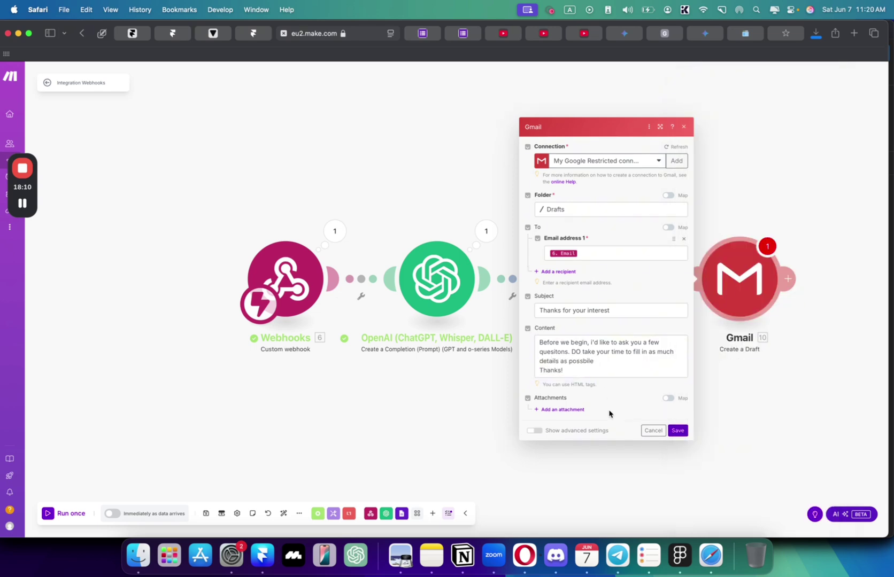
left_click(661, 338)
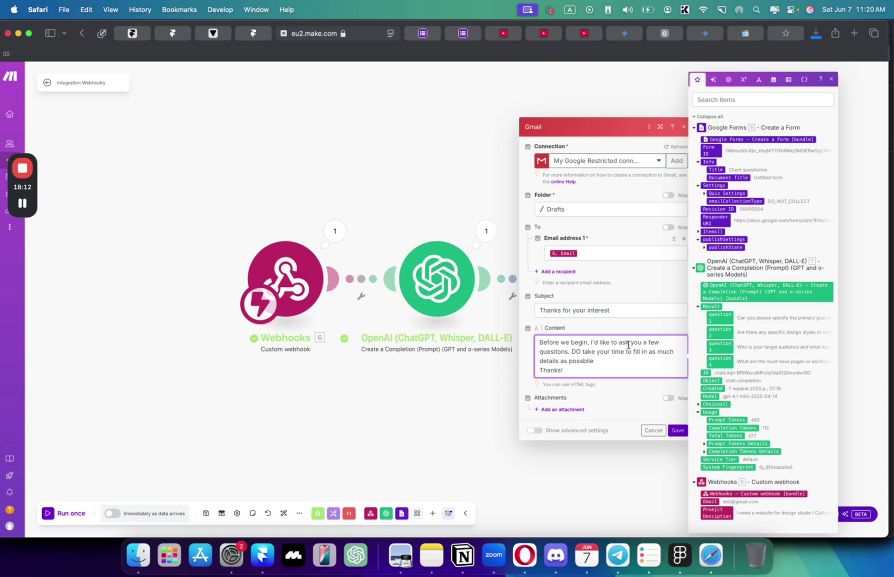
left_click(571, 352)
key("Return")
key("Return")
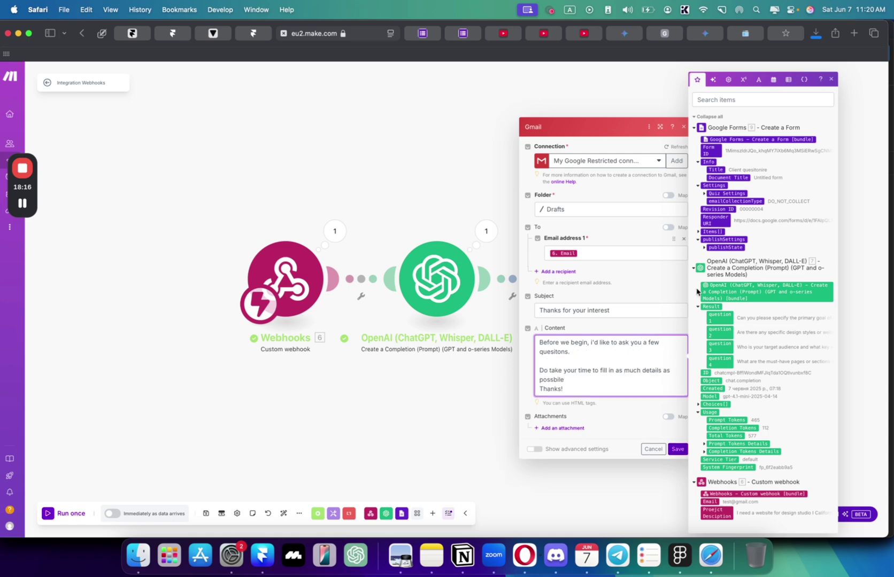
left_click(722, 222)
- Save the Gmail module and start a single run of the scenario
left_click(676, 449)
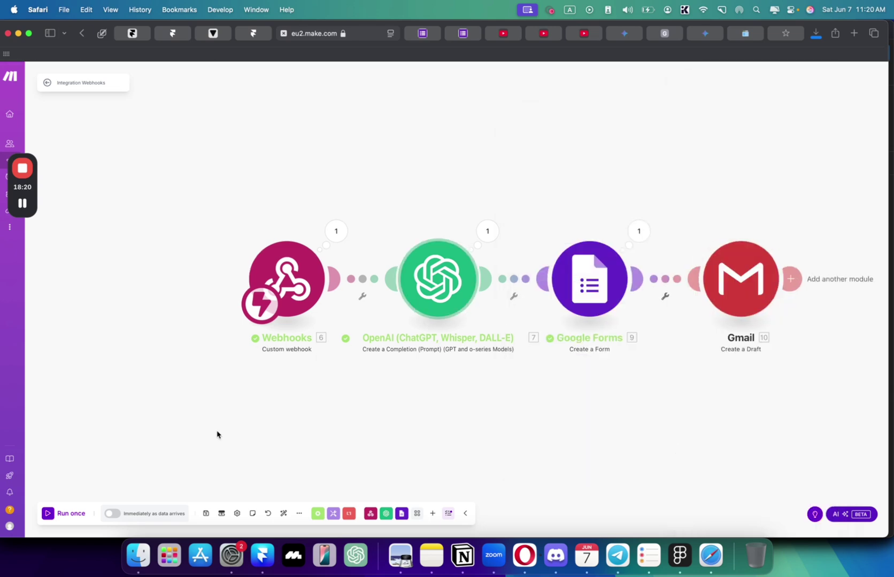
left_click(70, 518)
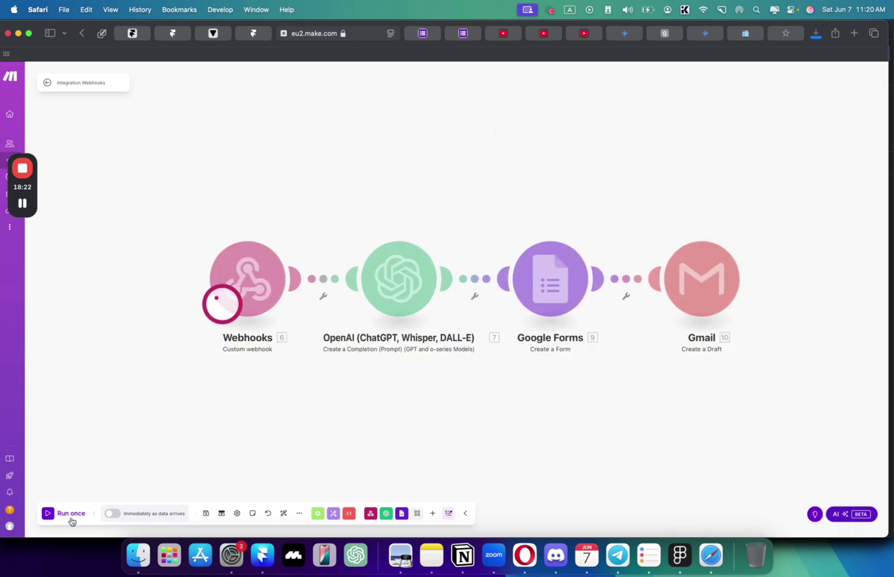
left_click(259, 36)
- Restart the Framer preview and submit the form with the pasted project description and an e-mail address
left_click(433, 271)
key("cmd+a")
key("Escape")
left_click(803, 76)
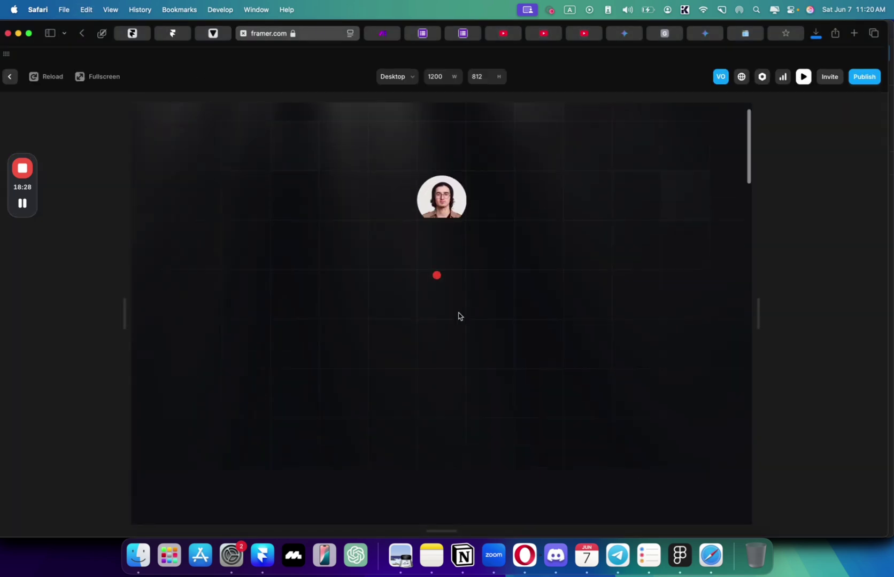
scroll(458, 315, "down", 15)
left_click(429, 265)
type("I need a website for design studio I California that builds websites with framer in just 3 days")
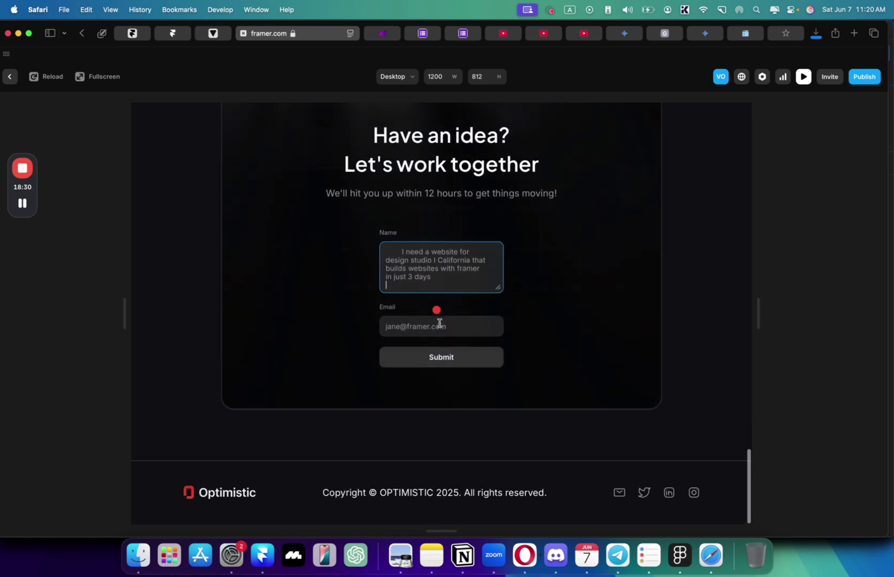
left_click(426, 328)
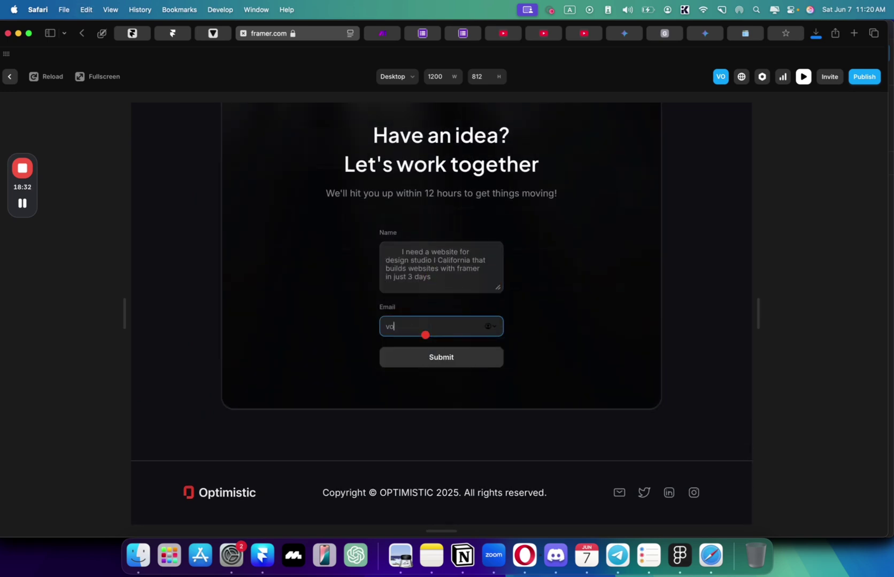
left_click(432, 352)
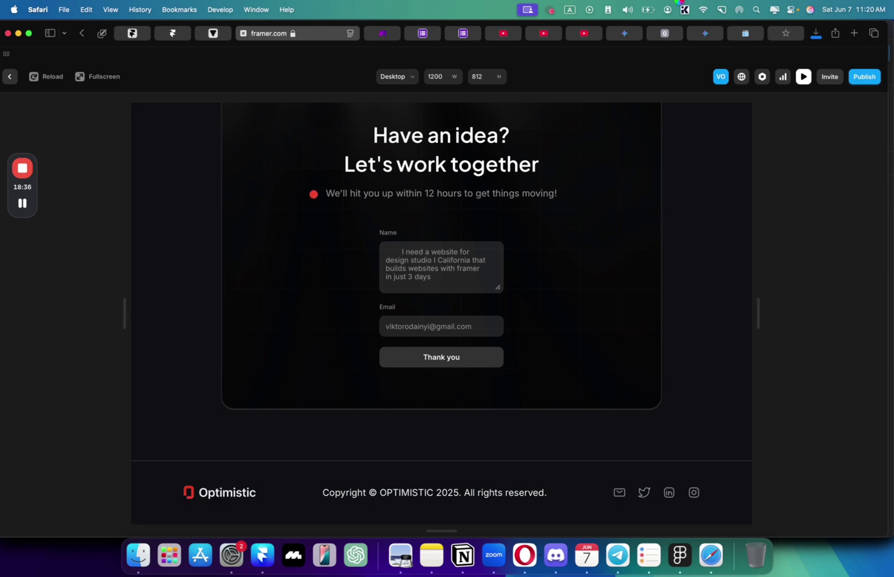
- Open Gmail in a new browser tab
left_click(855, 33)
type("gmail.com")
key("Return")
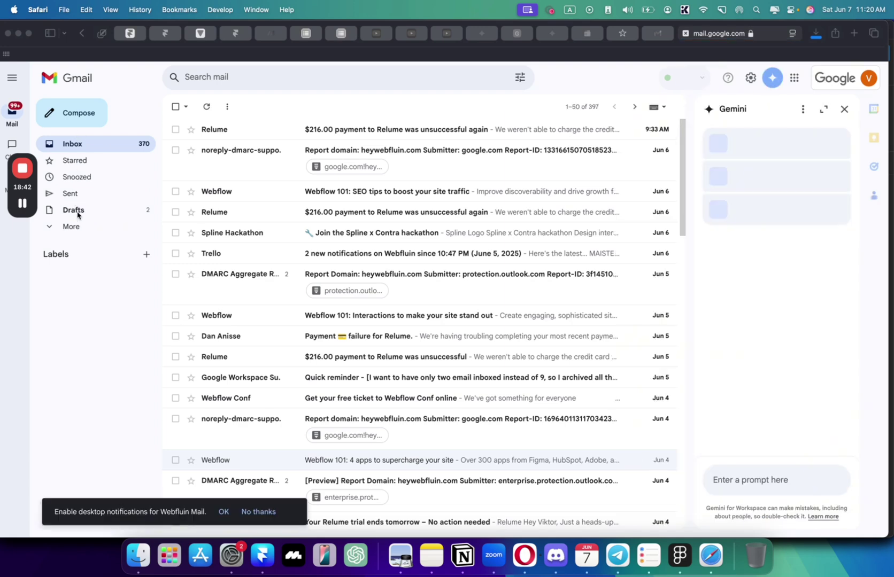
- Open the 'Thanks for your interest' draft from Drafts and select its Google Form link
left_click(79, 211)
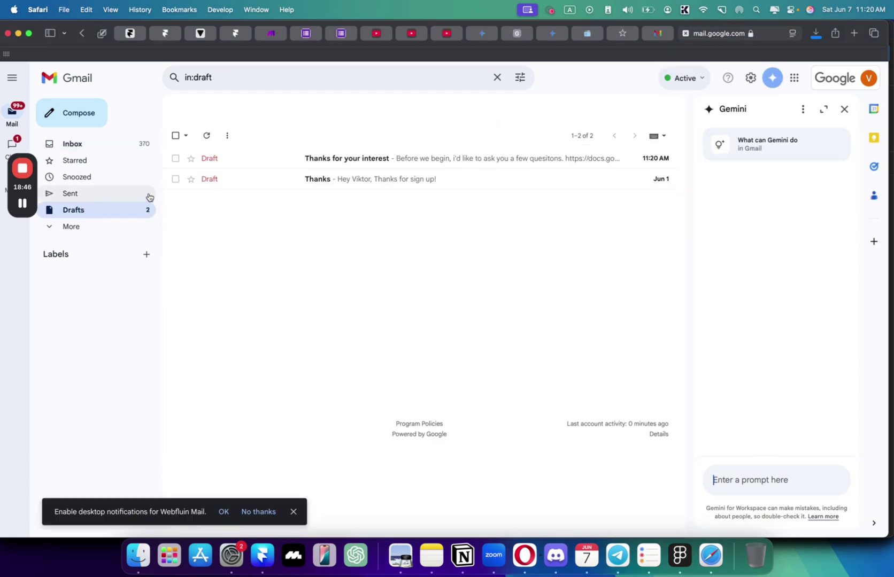
left_click(484, 157)
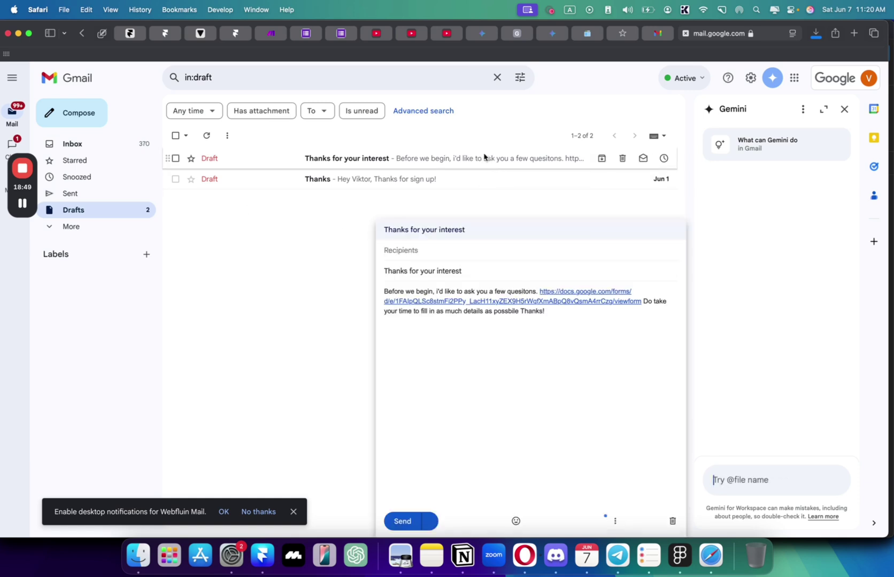
double_click(563, 297)
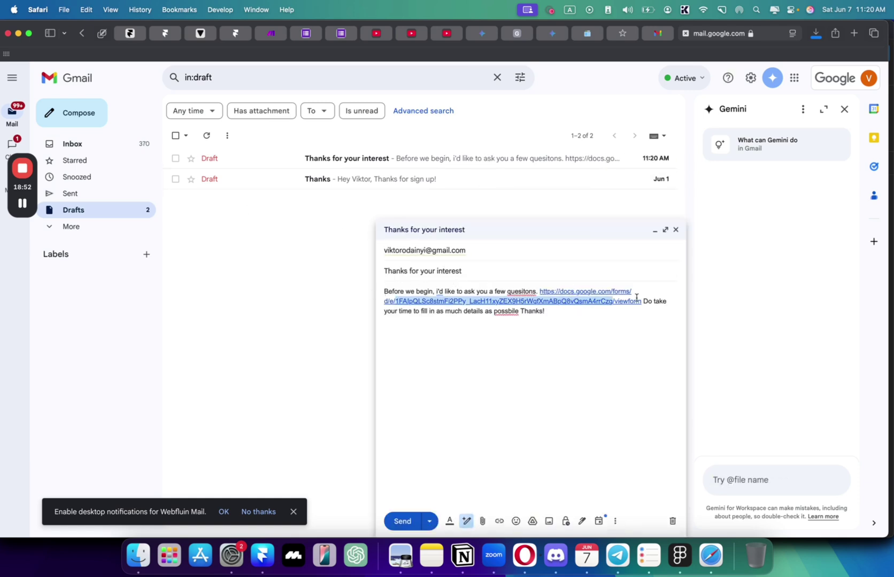
left_click_drag(636, 297, 538, 293)
left_click(627, 321)
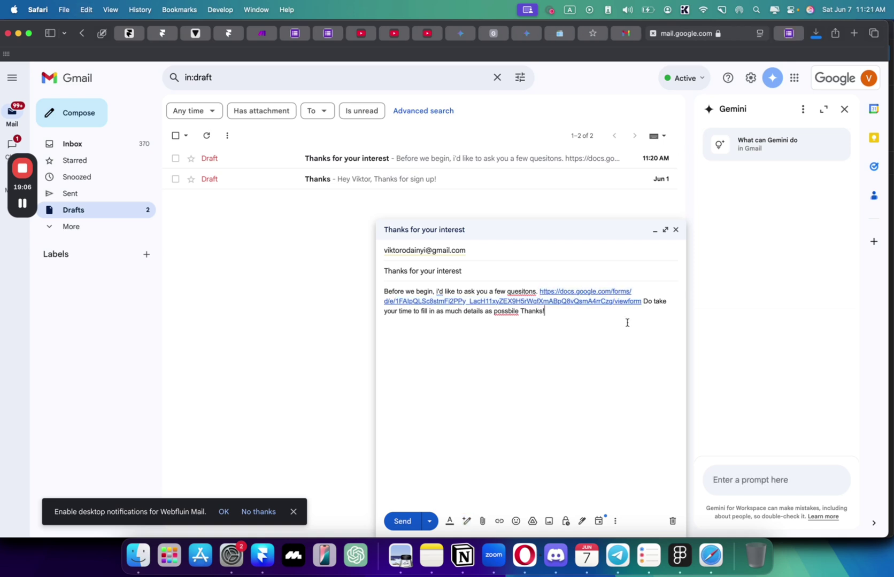